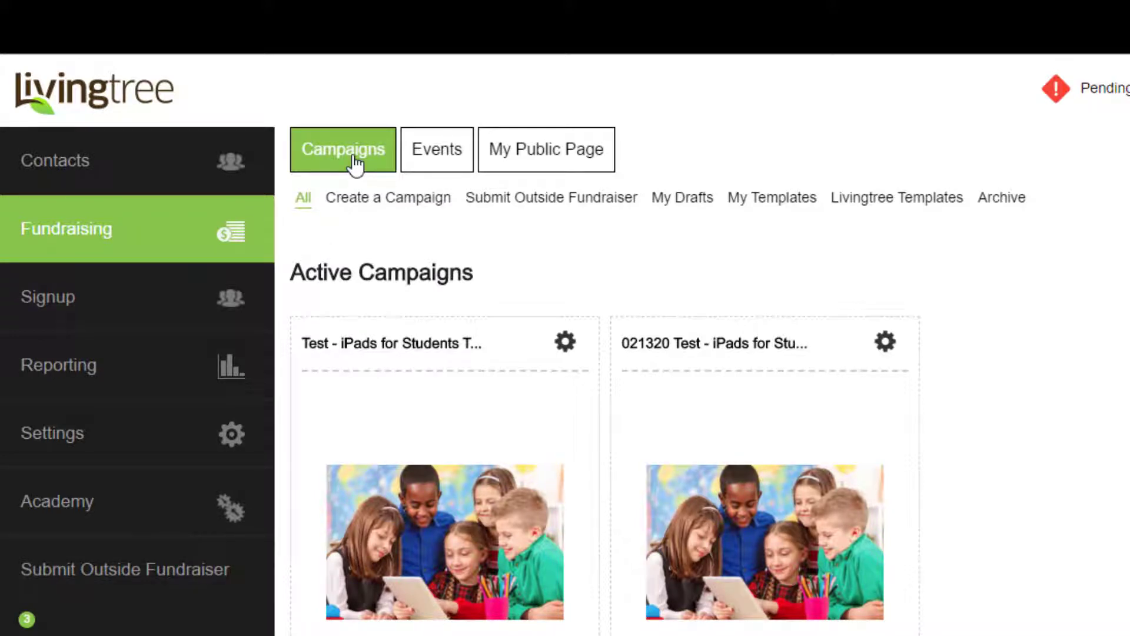
Look over the fundraising events list and the campaigns shown on the account's public page
left_click(434, 161)
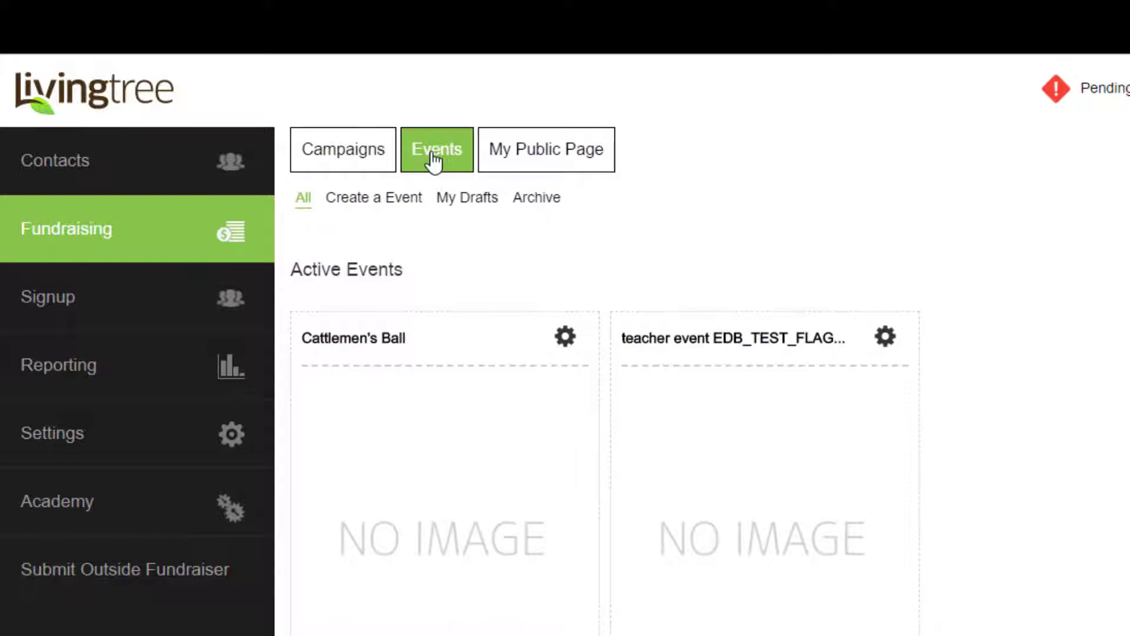
left_click(552, 162)
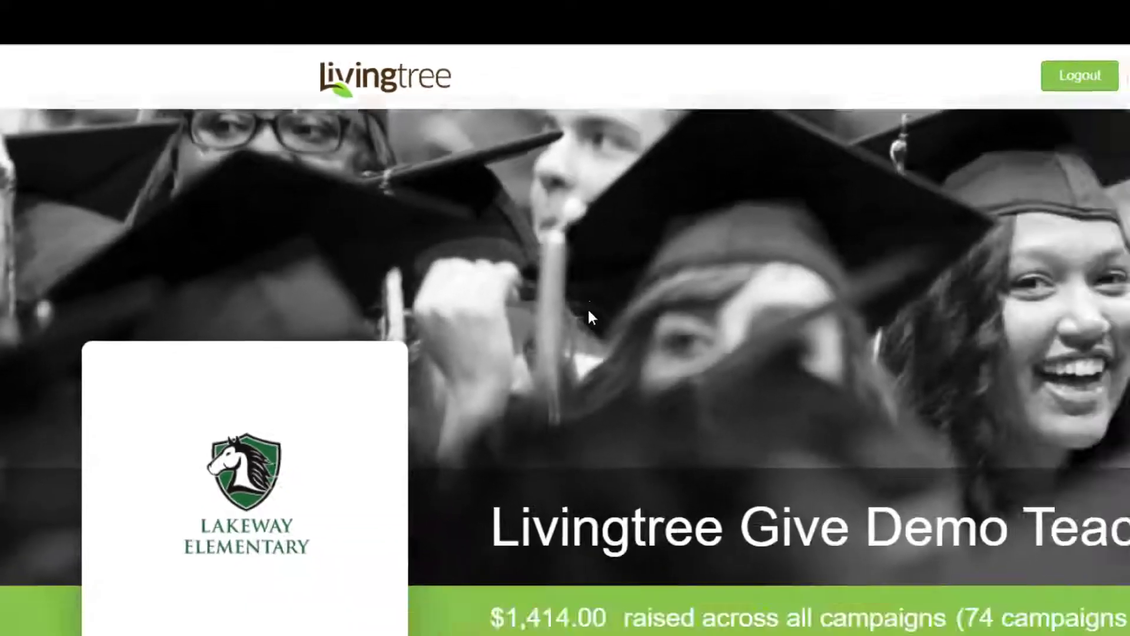
scroll(428, 225, "down", 5)
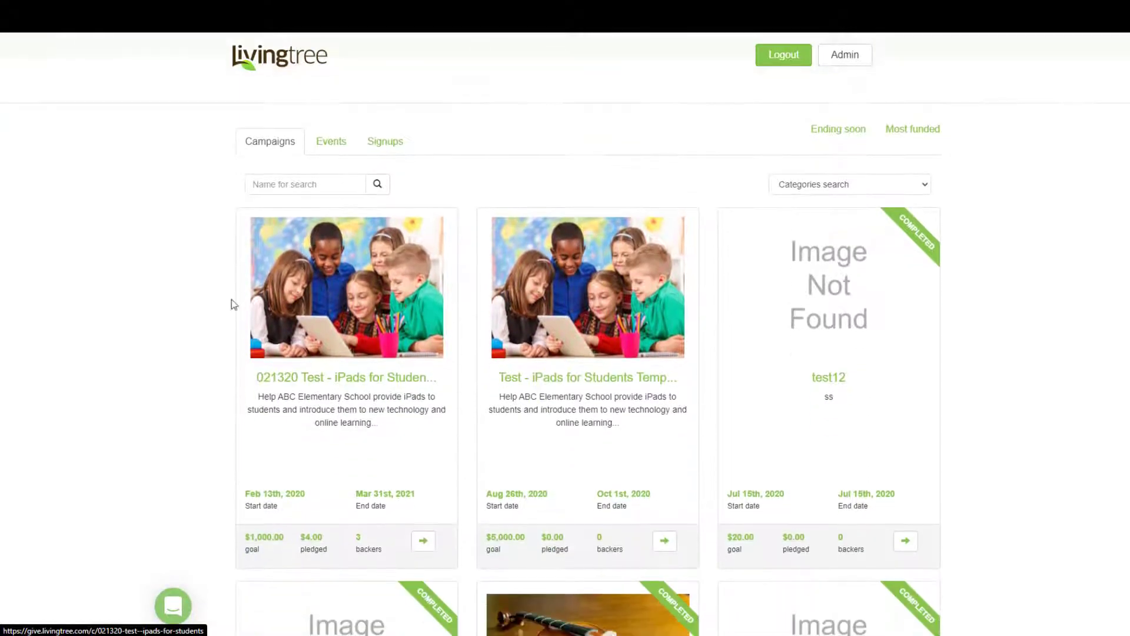
scroll(220, 304, "down", 3)
scroll(220, 304, "up", 3)
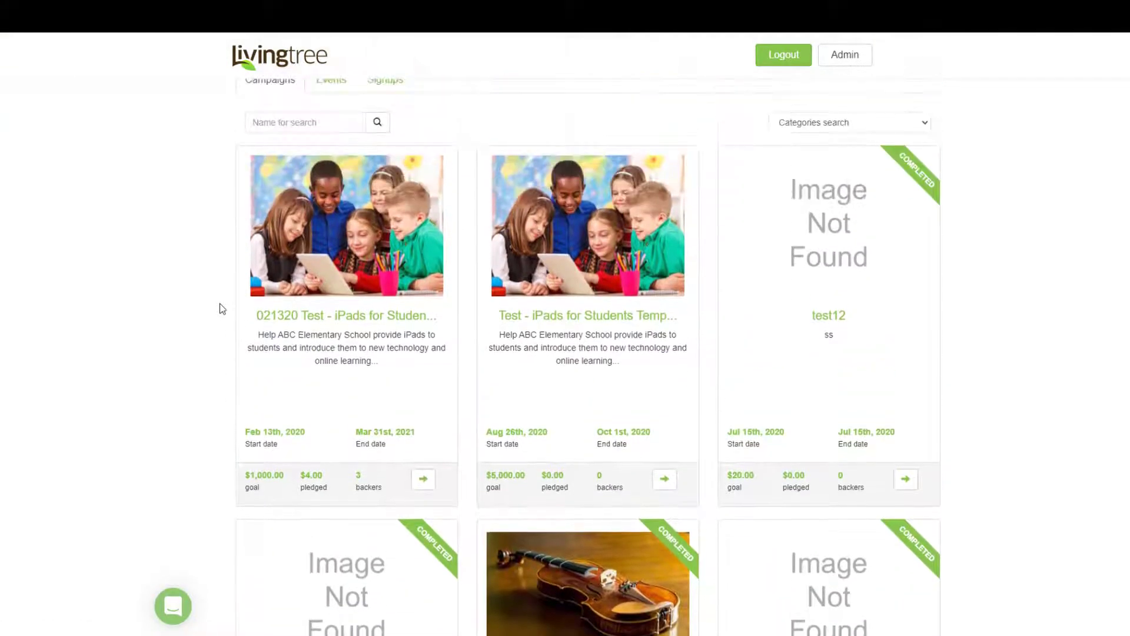
scroll(220, 303, "up", 2)
scroll(220, 303, "down", 6)
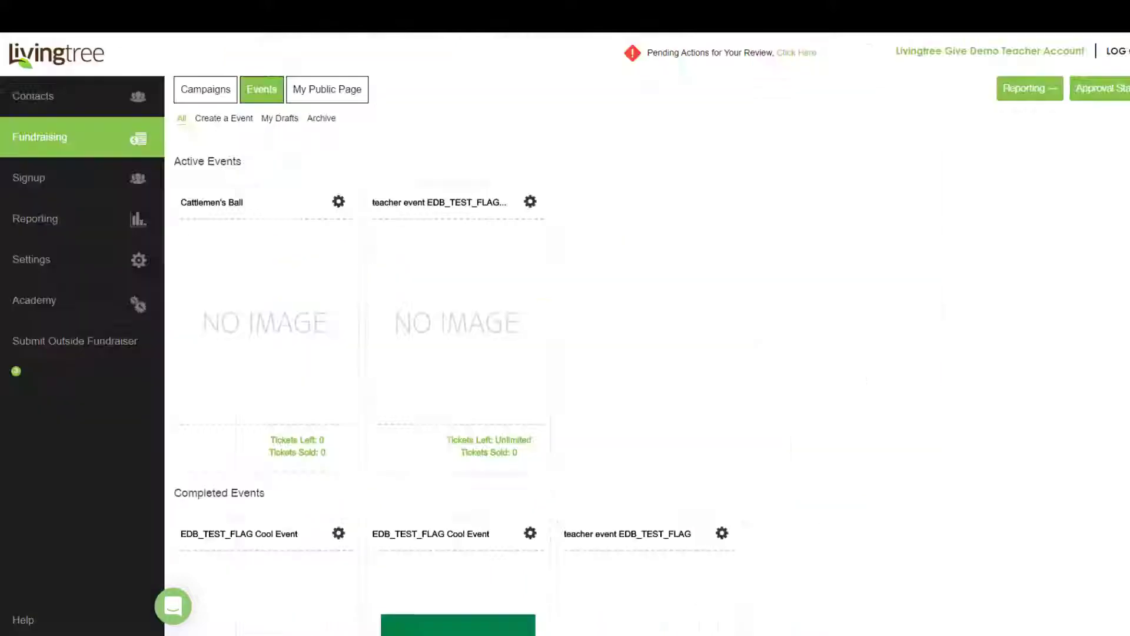
Return to the campaigns, view the campaign creation form and go back to the list of all campaigns
left_click(210, 100)
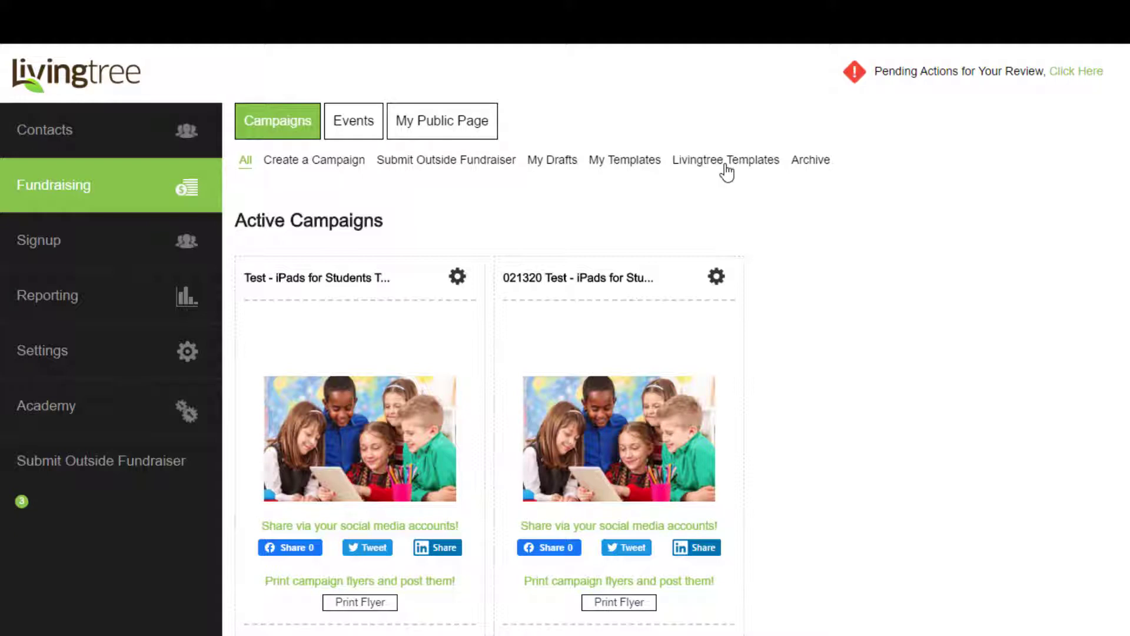
left_click(334, 167)
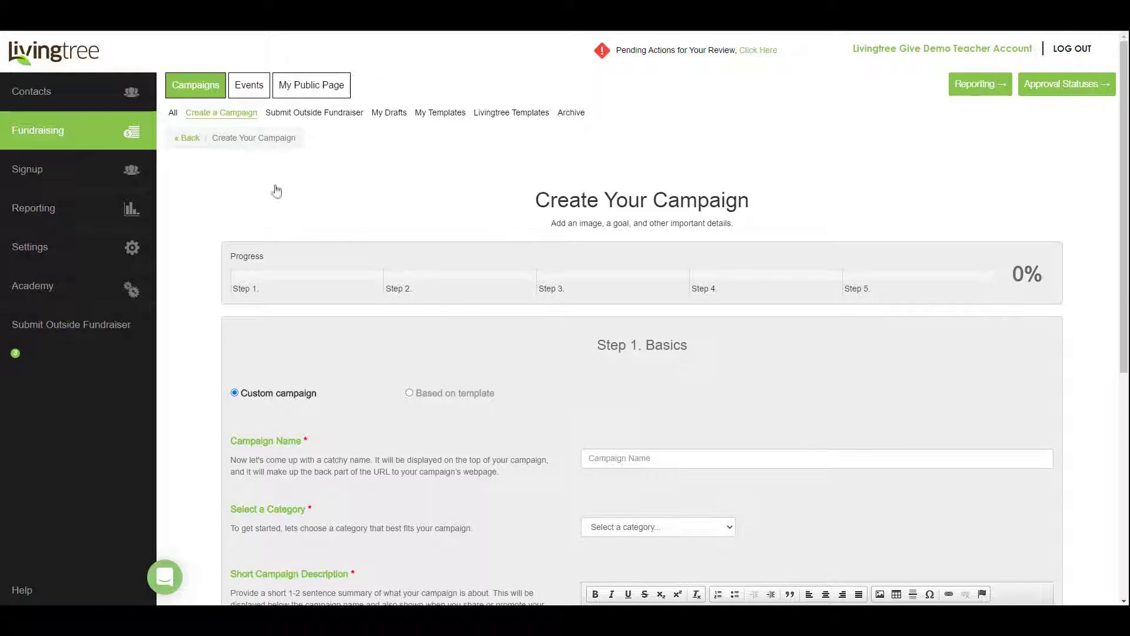
left_click(201, 116)
left_click(624, 68)
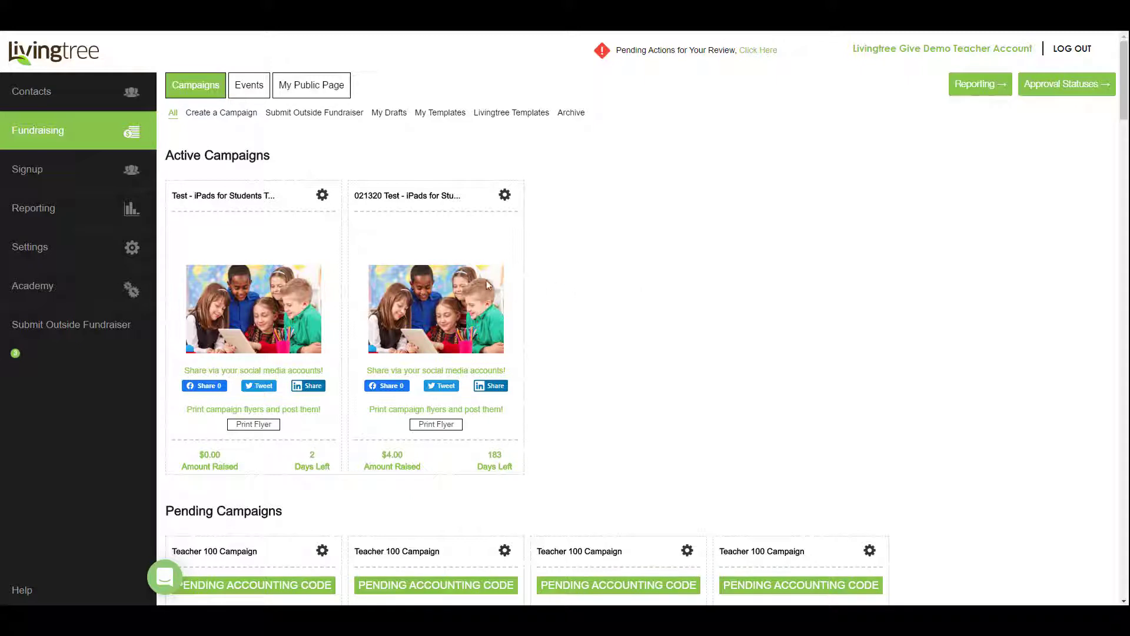
Review the active, pending, completed and outside fundraiser sections of the campaigns list
scroll(618, 290, "down", 6)
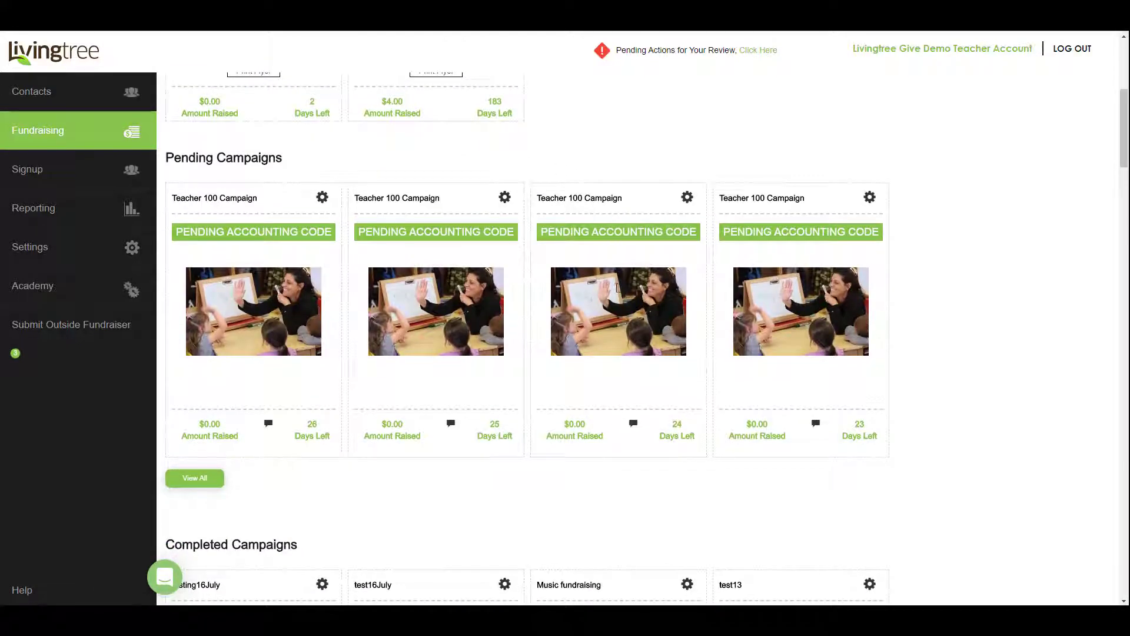
scroll(447, 283, "down", 6)
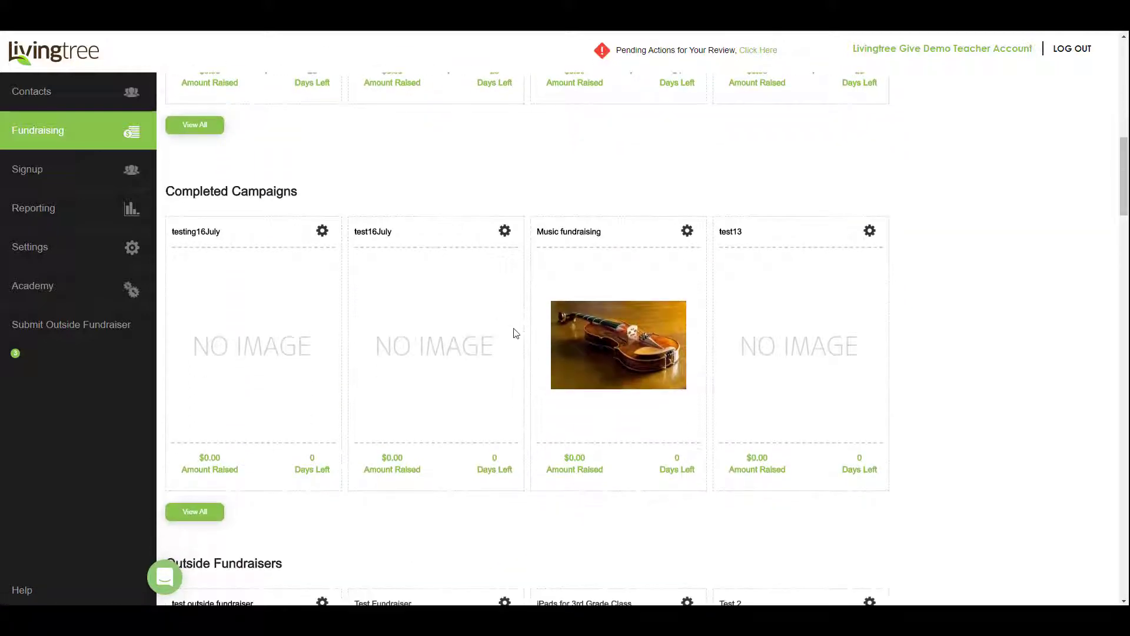
scroll(512, 331, "down", 5)
scroll(516, 333, "down", 1)
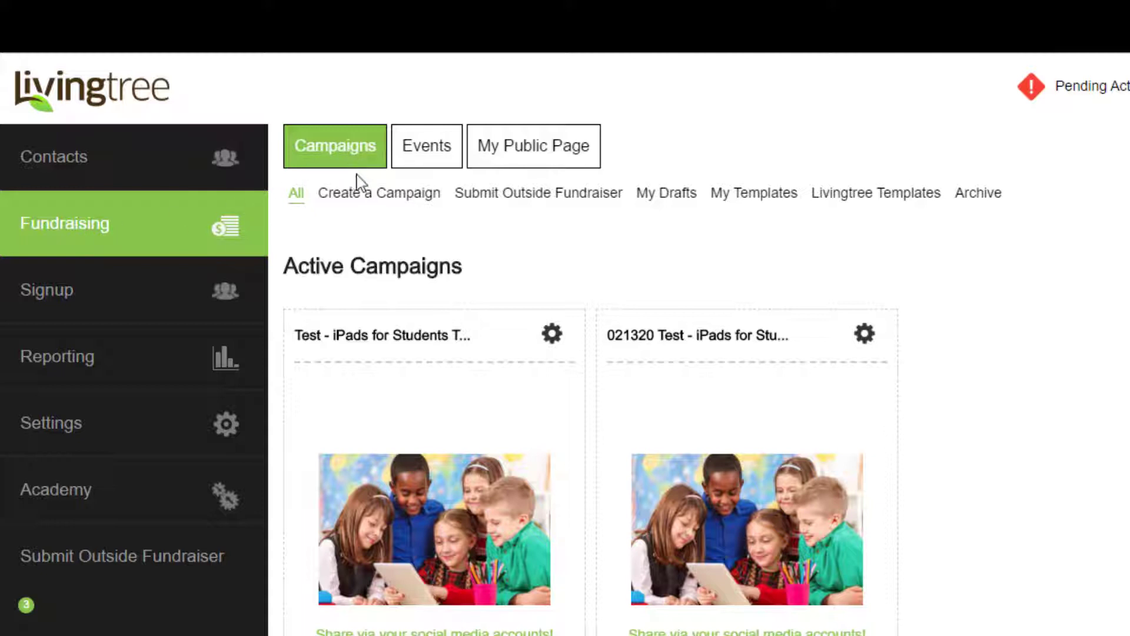
Start creating a new campaign at Step 1, Basics
left_click(378, 207)
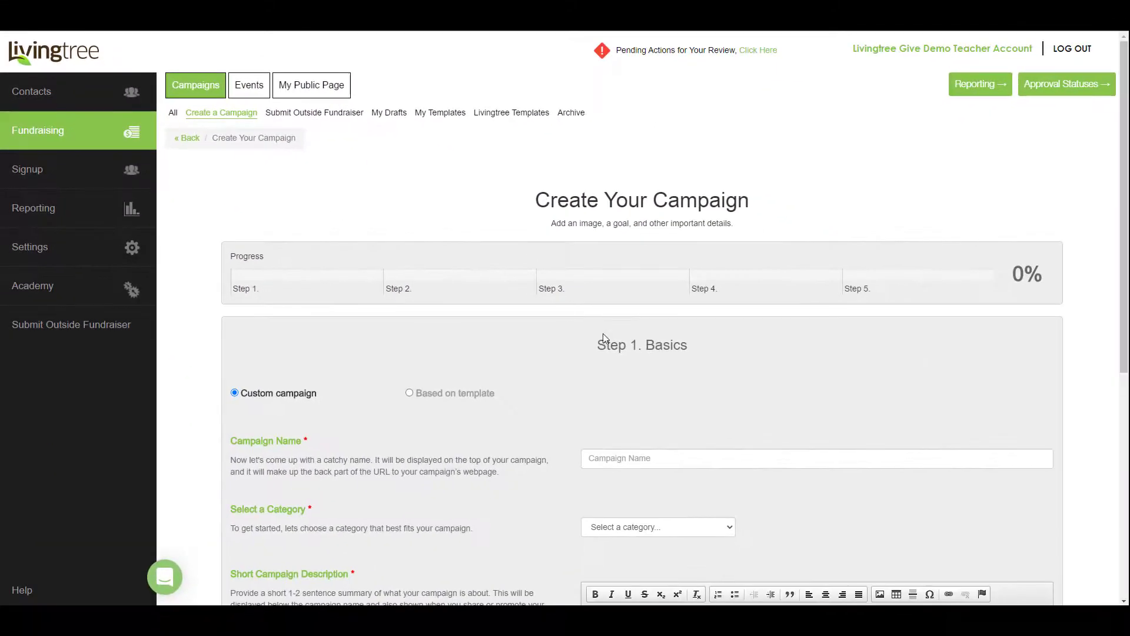
scroll(619, 387, "down", 2)
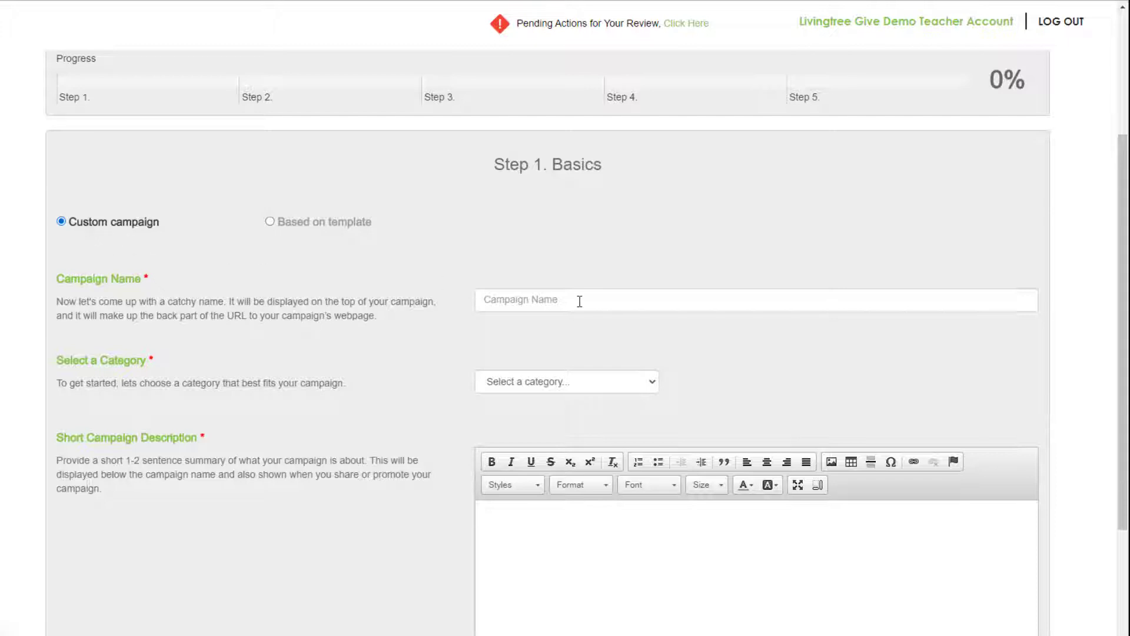
Set the custom campaign's category to Engineering and select the text in the Campaign Project Creator field
left_click(589, 384)
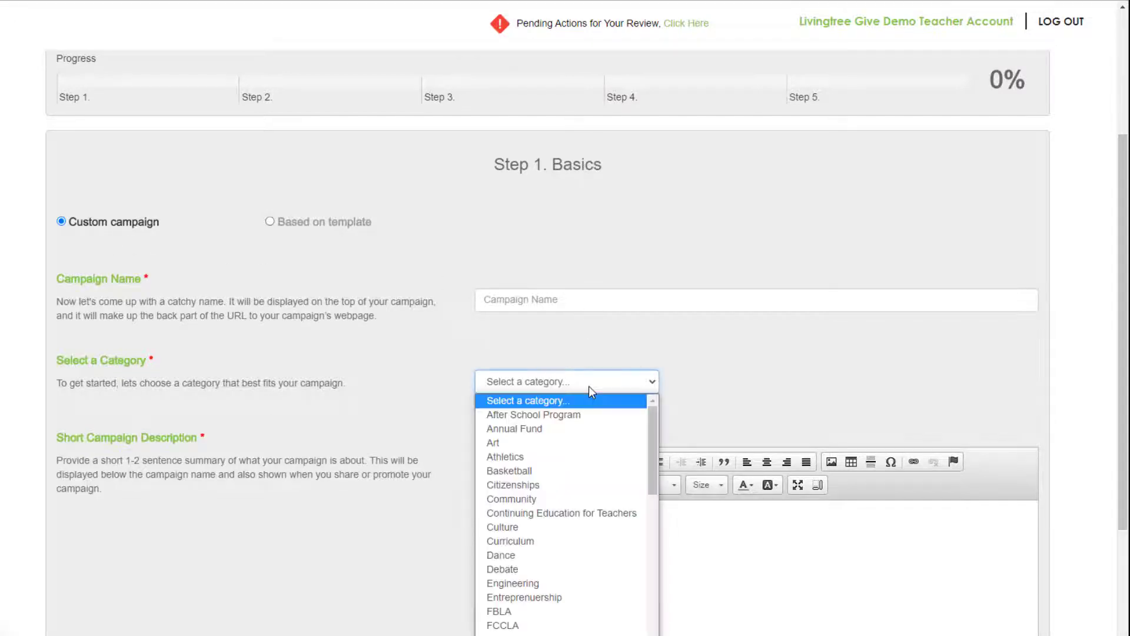
left_click(592, 583)
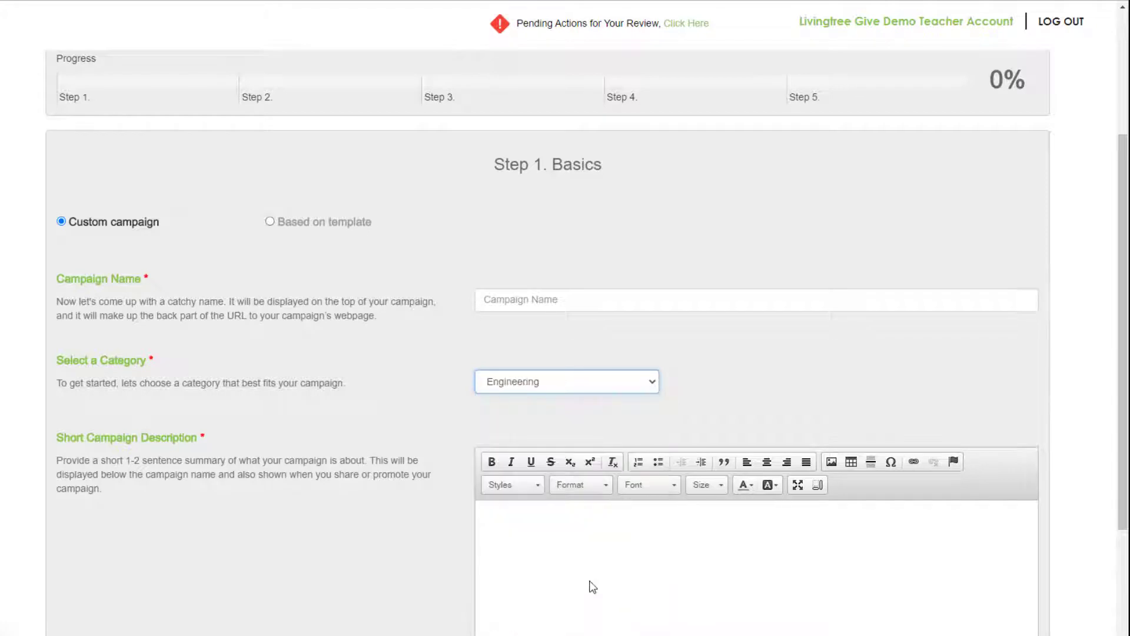
scroll(575, 542, "down", 4)
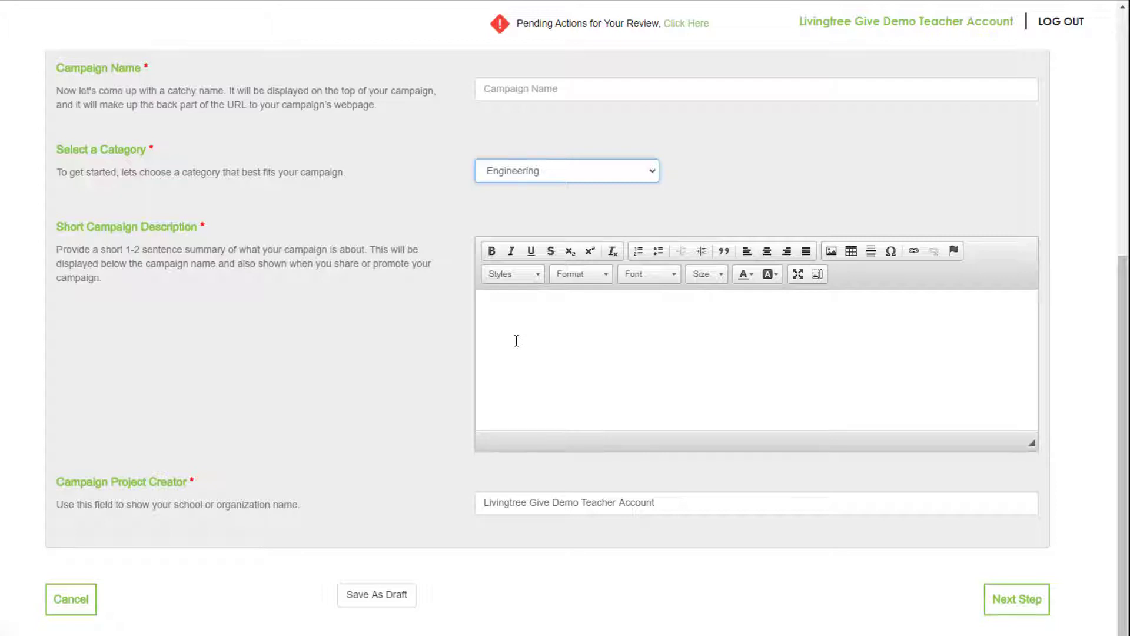
left_click_drag(673, 503, 422, 526)
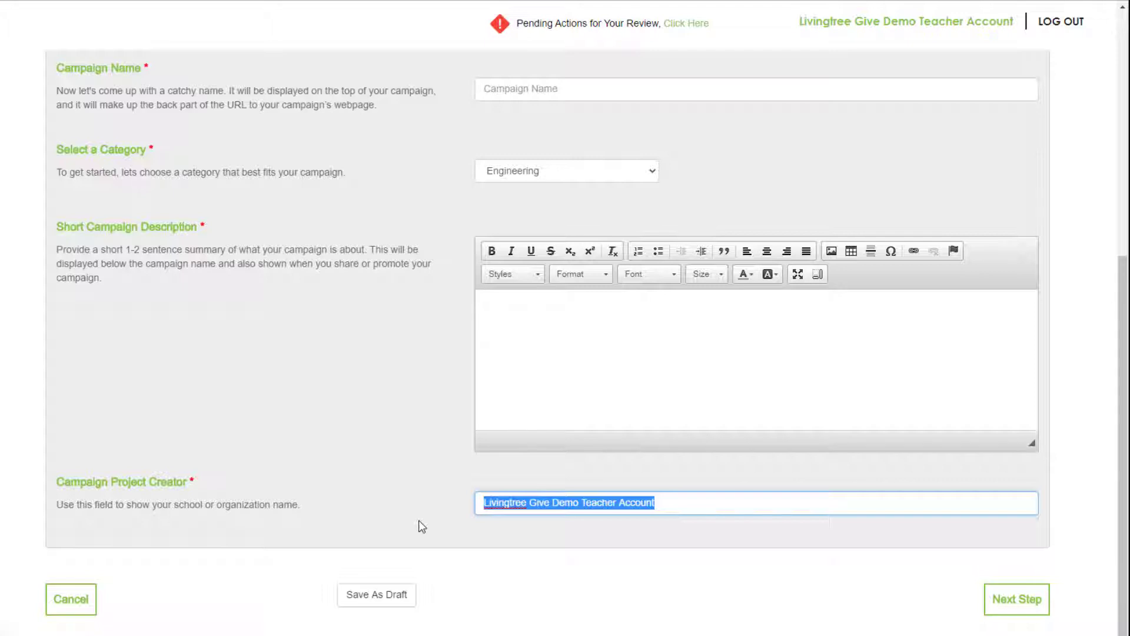
scroll(417, 450, "up", 4)
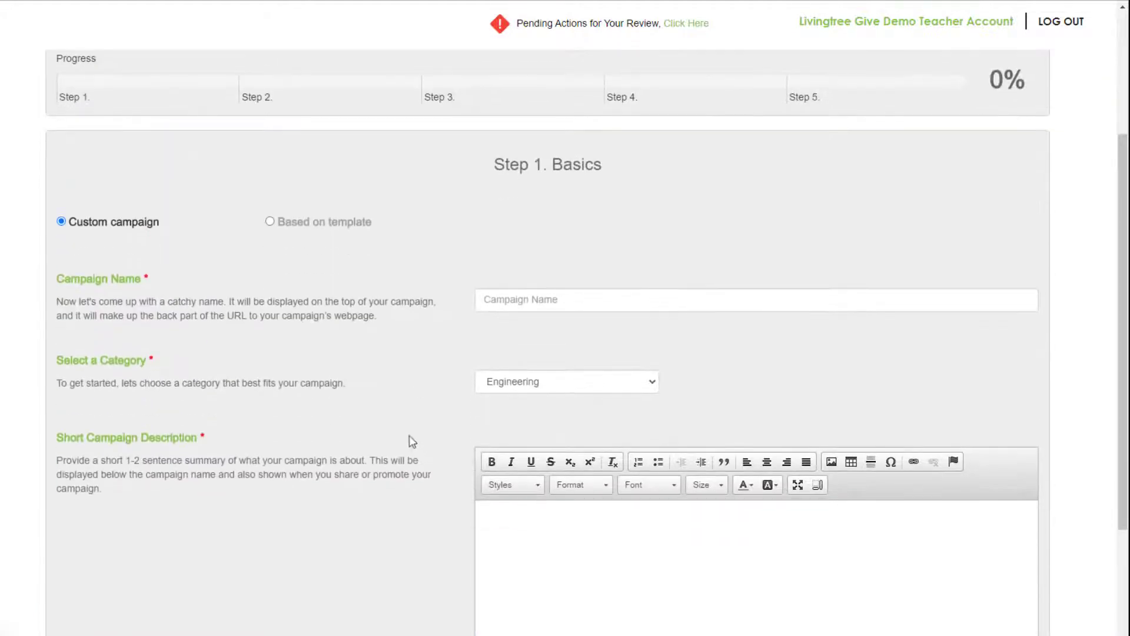
Base the campaign on the Livingtree "Musical Instruments Template" instead of a custom campaign
left_click(270, 221)
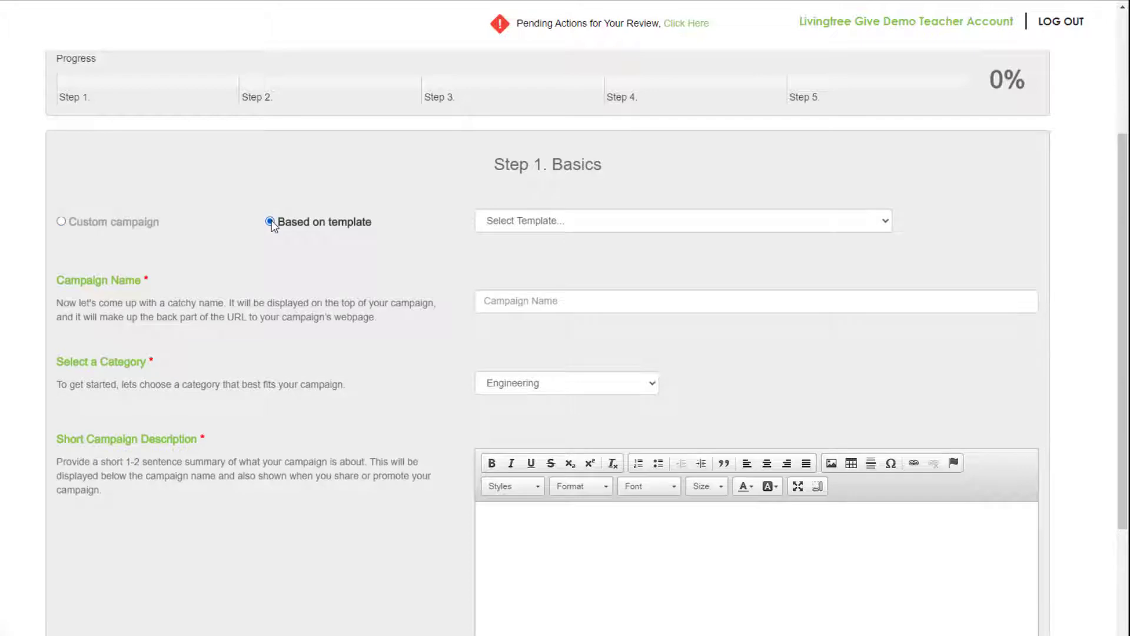
left_click(582, 223)
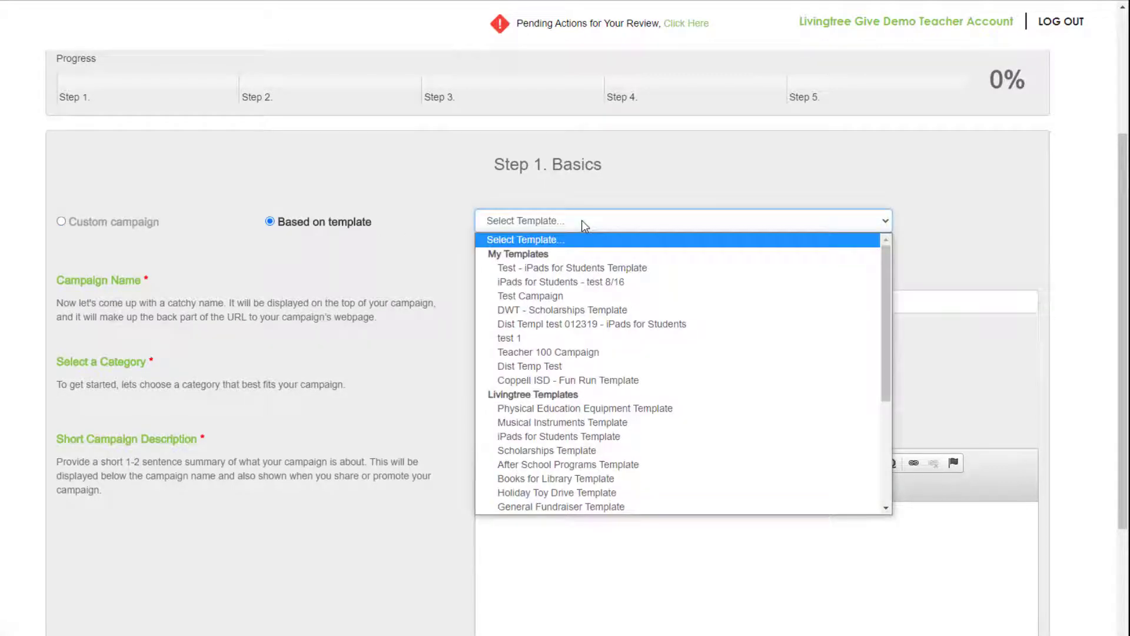
scroll(648, 355, "down", 3)
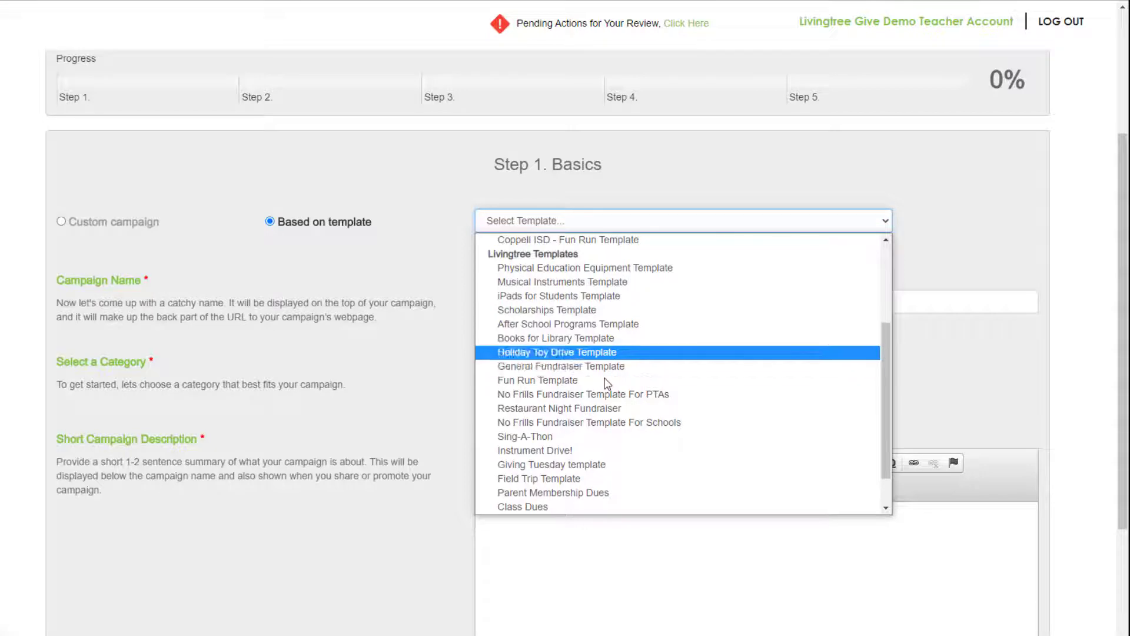
left_click(607, 286)
Change the campaign name to "Musical Instruments for" followed by the teacher's name and "Class" in place of "Template"
left_click(574, 307)
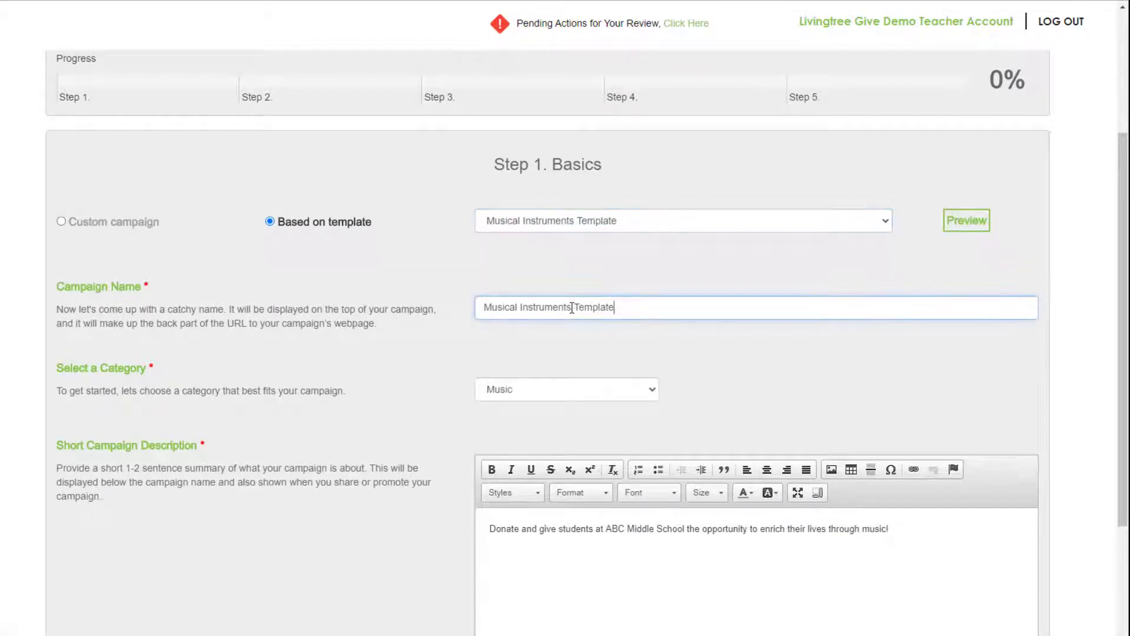
double_click(592, 307)
key("BackSpace")
key("Left")
key("Left")
key("Left")
key("Left")
key("Left")
key("Left")
key("Left")
key("Left")
key("Left")
key("Left")
key("Left")
key("Left")
key("Left")
key("Left")
key("Left")
key("Left")
key("Left")
key("Left")
key("Left")
key("Left")
key("Right")
key("Right")
key("Right")
key("Right")
key("Right")
key("Right")
key("Right")
key("Right")
key("Right")
key("Right")
key("Right")
key("Right")
key("Right")
key("Right")
key("Right")
key("Right")
key("Right")
key("Right")
key("Right")
type("for Mr. Cash's Class")
Check the category choices while keeping Music, and review the template's short campaign description
left_click(574, 389)
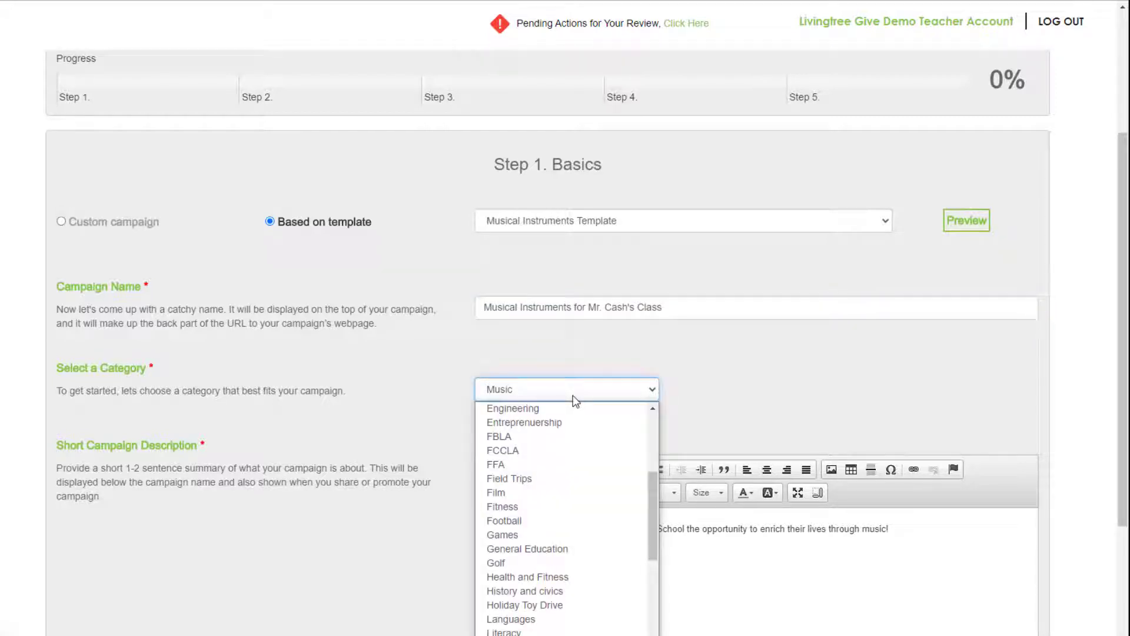
left_click(575, 400)
scroll(565, 395, "down", 3)
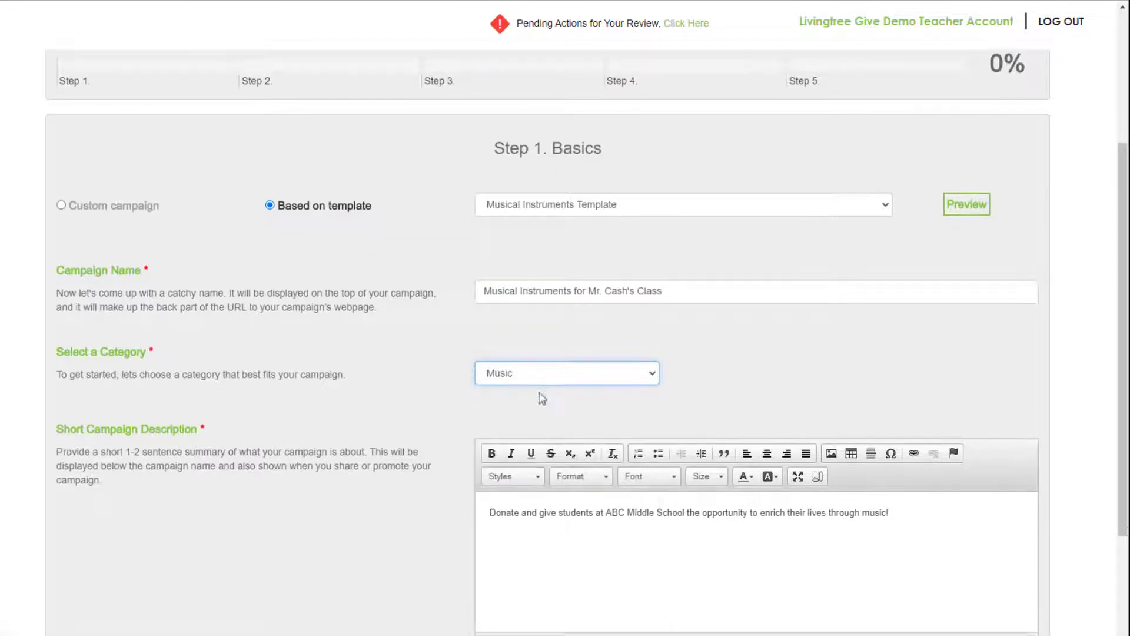
left_click_drag(682, 394, 909, 393)
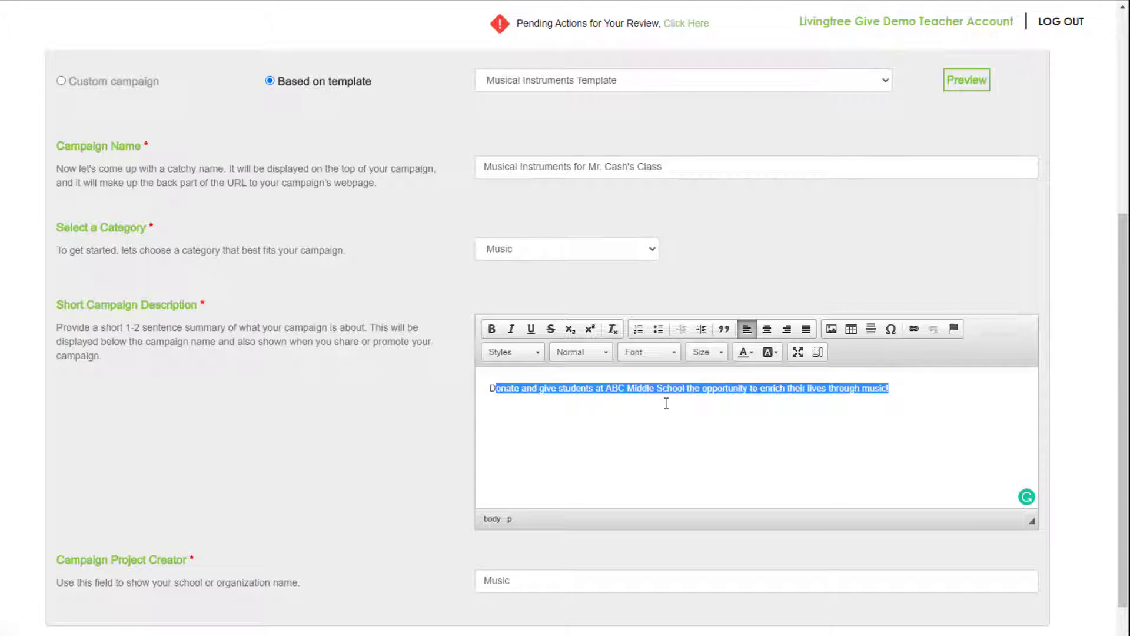
Replace the campaign project creator with "Cash Elementary" and continue to Step 2, Campaign Body & Media
left_click_drag(532, 581, 453, 574)
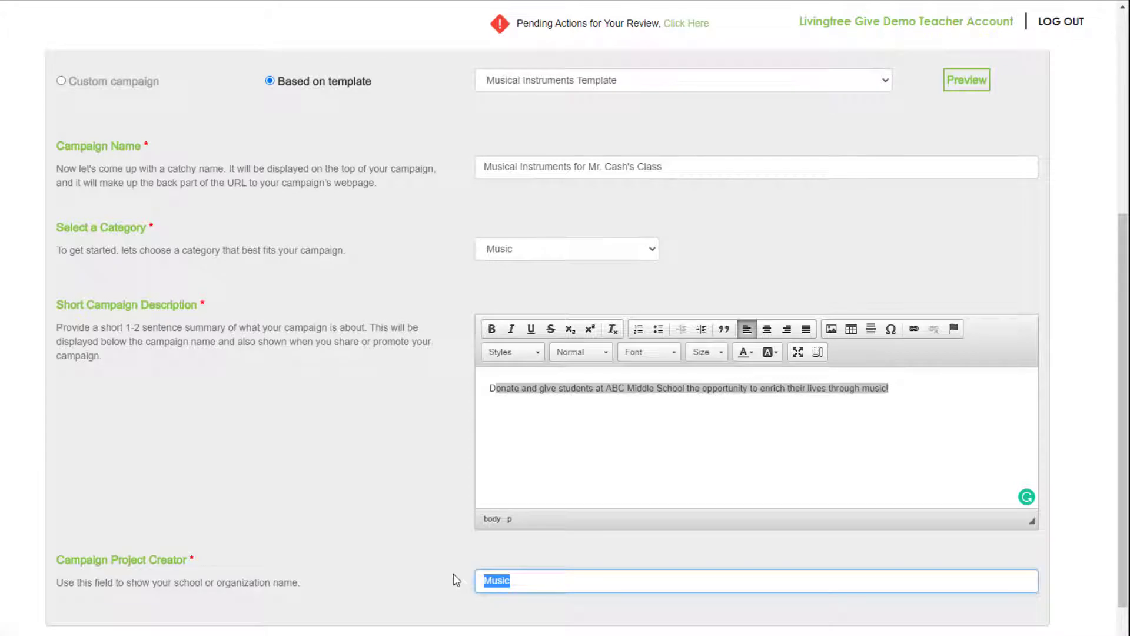
type("Cast")
key("BackSpace")
key("BackSpace")
key("BackSpace")
type("ash Elementary")
scroll(453, 573, "down", 2)
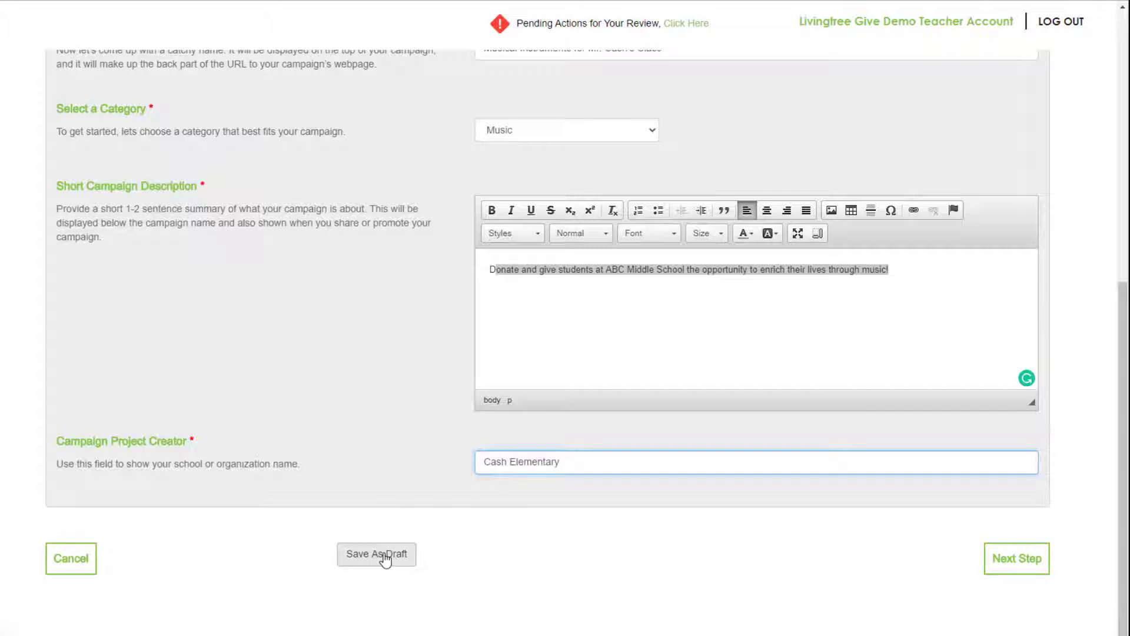
left_click(1017, 557)
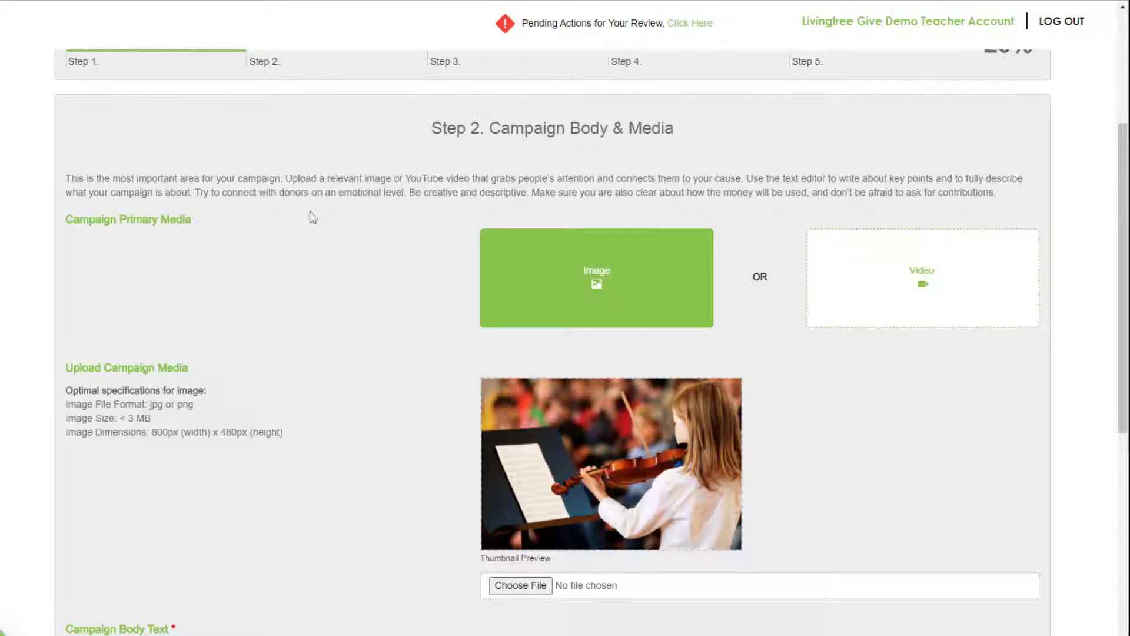
Examine the primary media, image upload and body text sections, and select the opening paragraph of the campaign body text
scroll(440, 348, "down", 1)
scroll(440, 348, "down", 2)
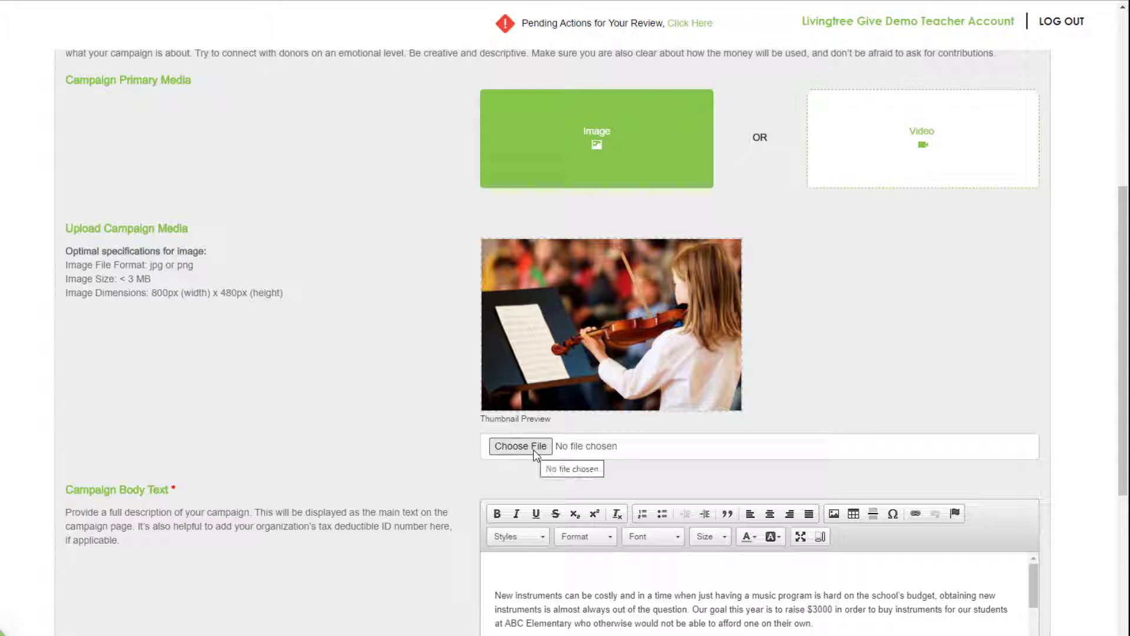
scroll(383, 408, "down", 1)
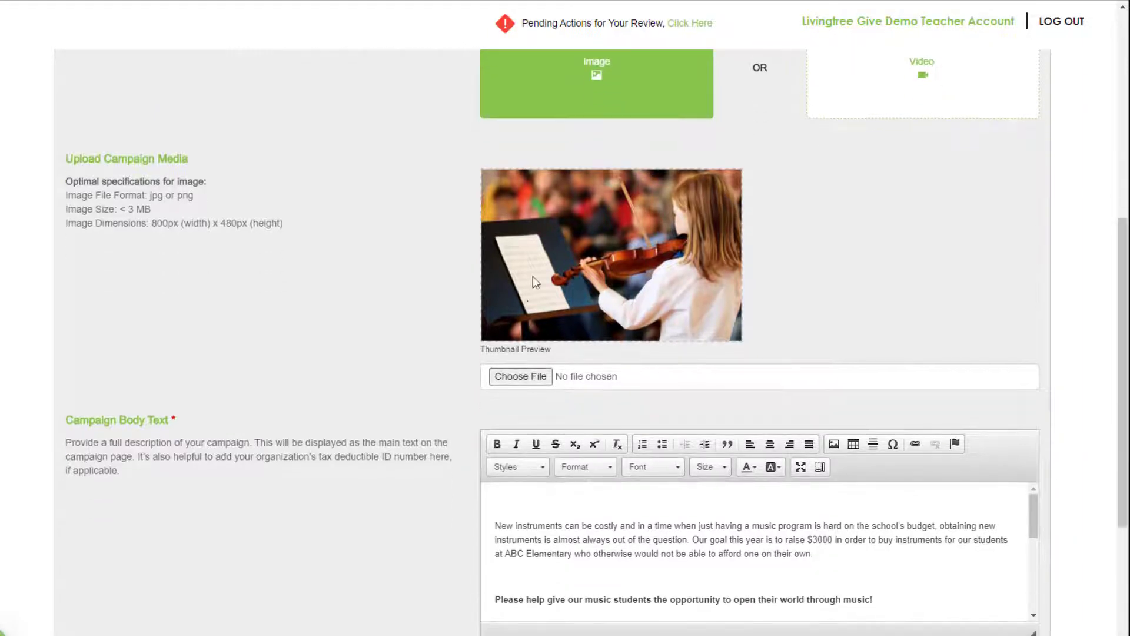
scroll(476, 359, "down", 1)
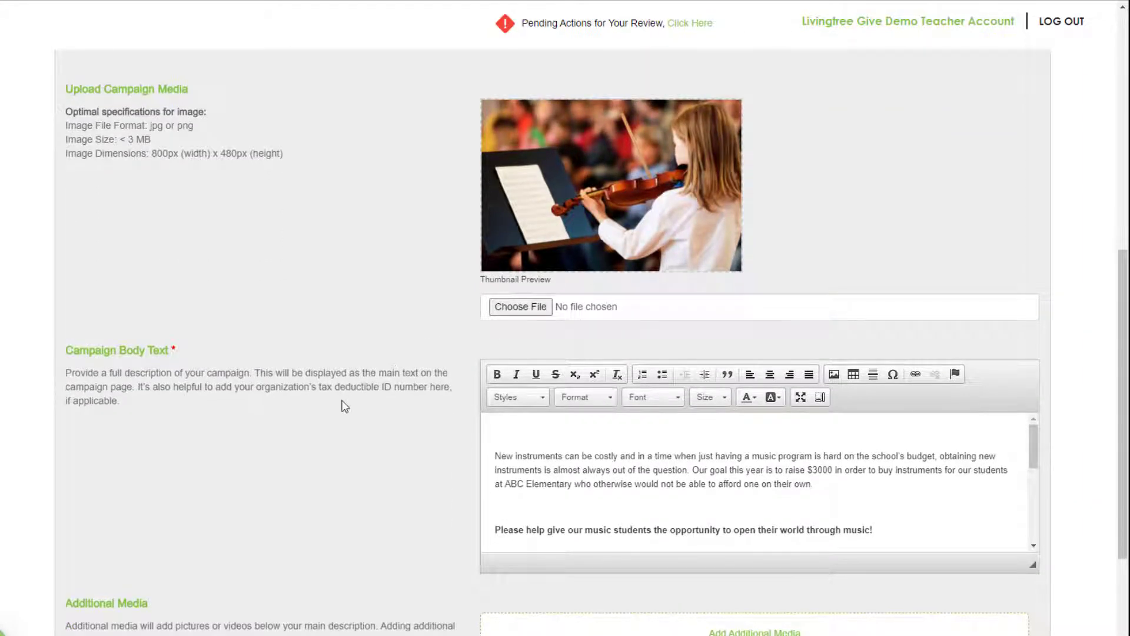
scroll(341, 409, "down", 1)
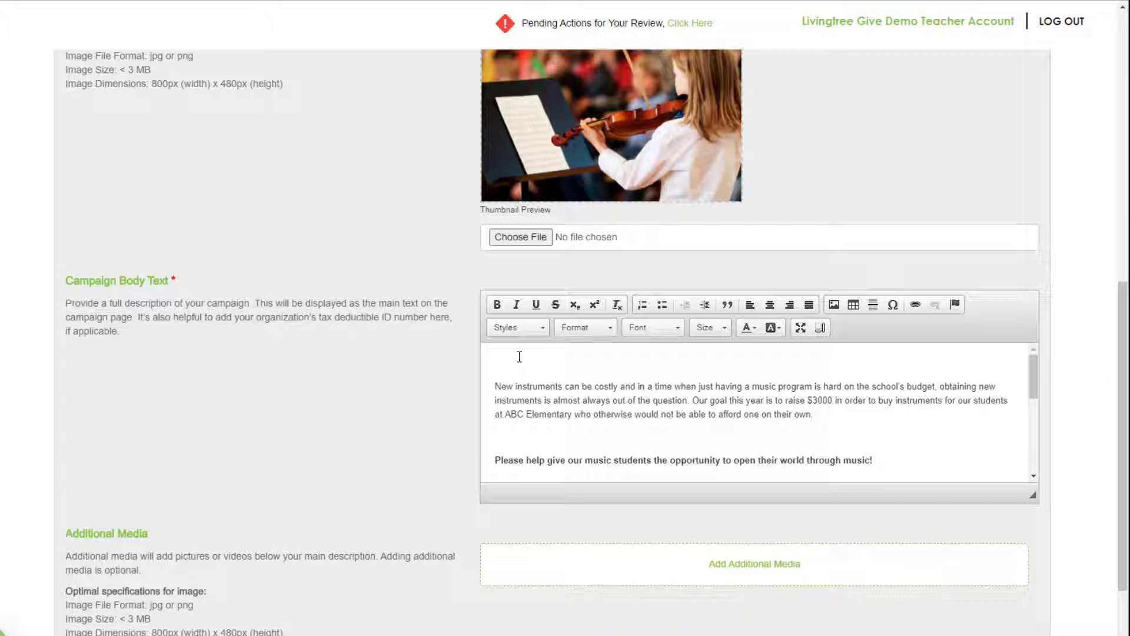
scroll(559, 359, "down", 5)
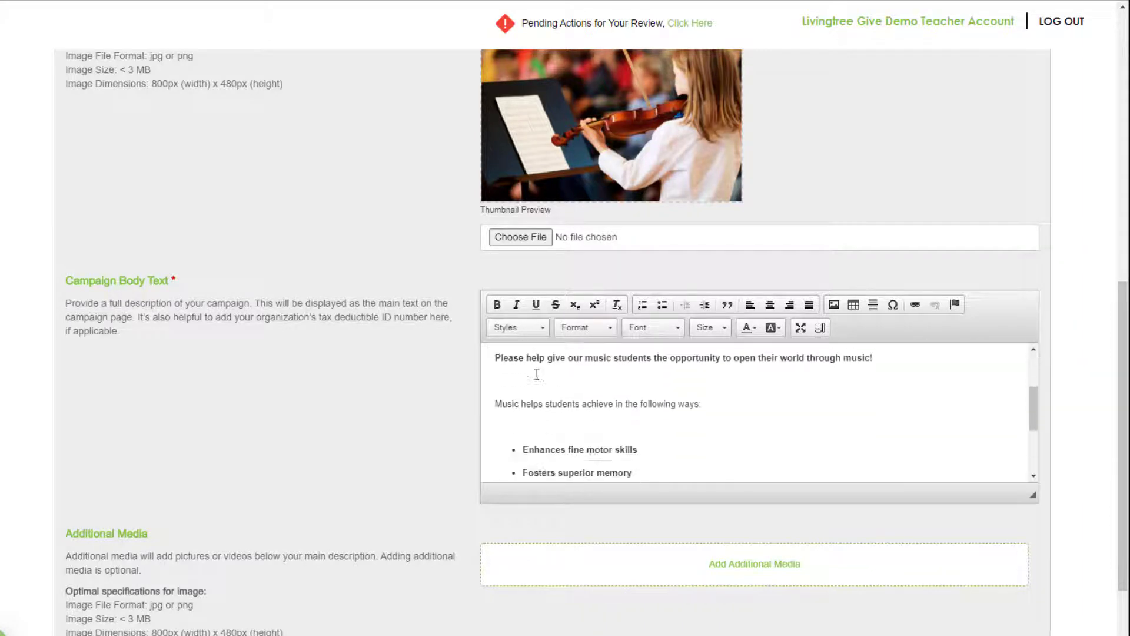
scroll(596, 368, "down", 2)
scroll(590, 360, "up", 5)
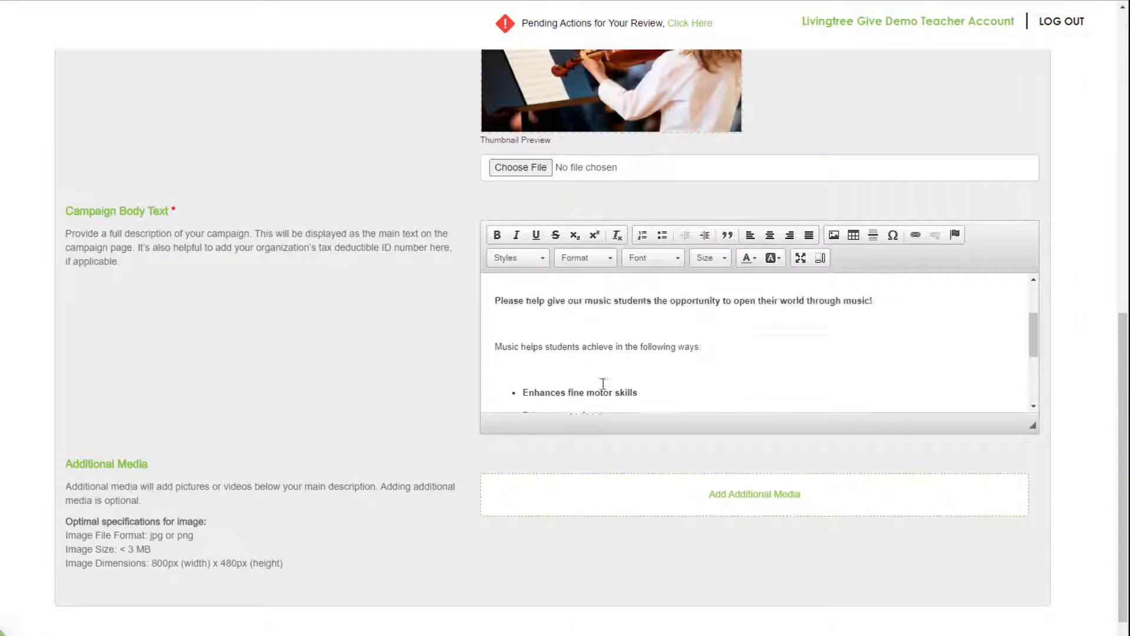
scroll(590, 361, "up", 2)
left_click_drag(499, 434, 680, 500)
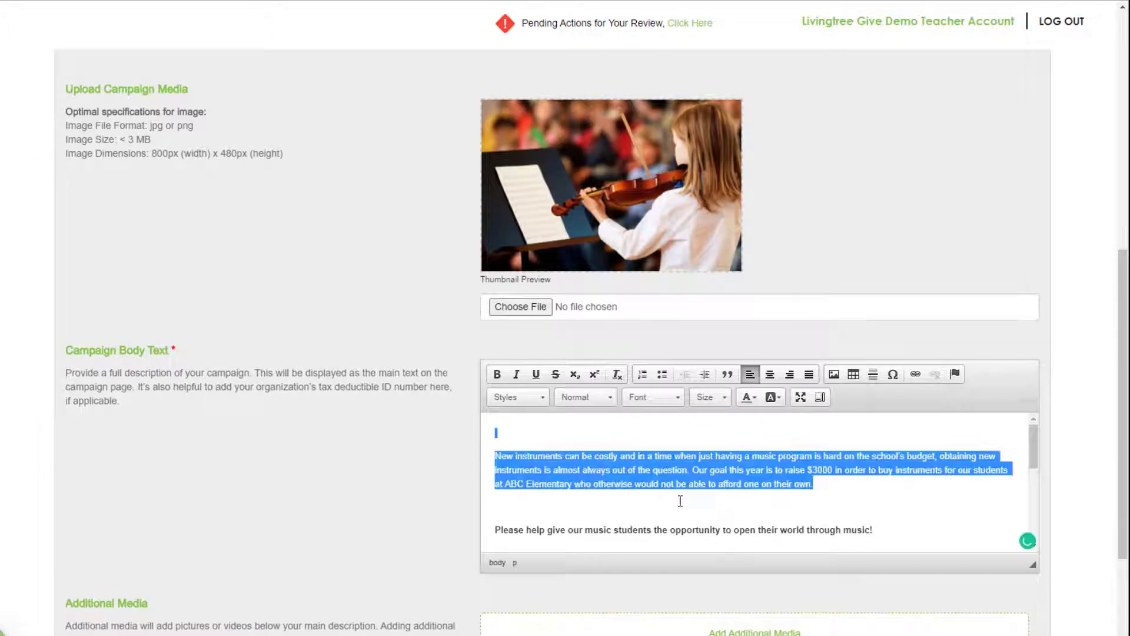
Add an additional media entry to the campaign and set it to a YouTube video
scroll(330, 430, "down", 4)
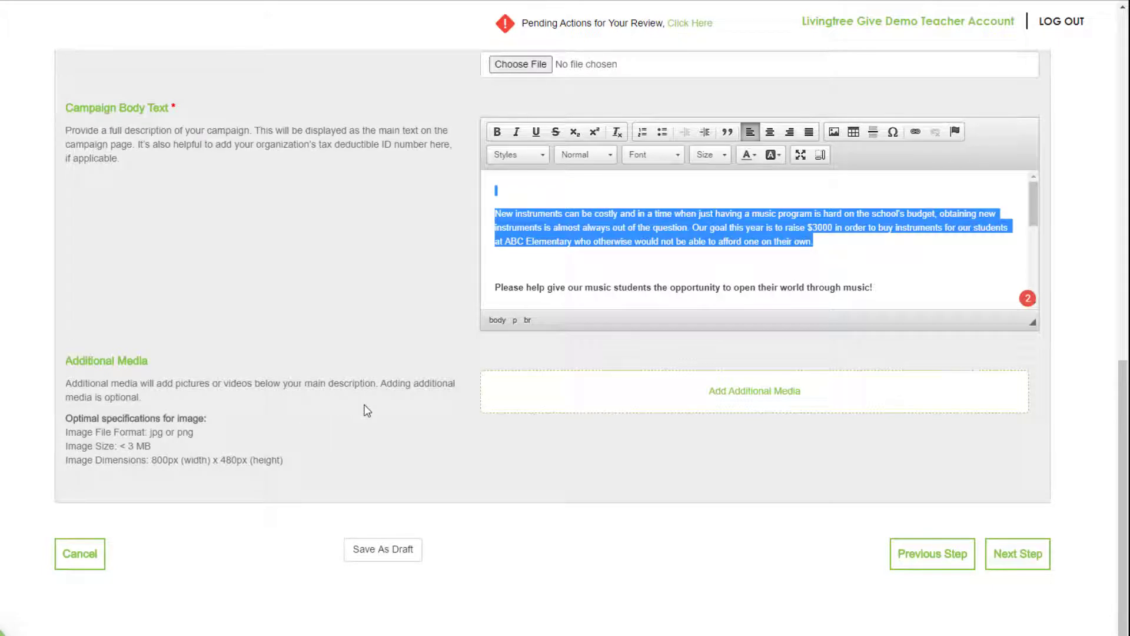
left_click(781, 392)
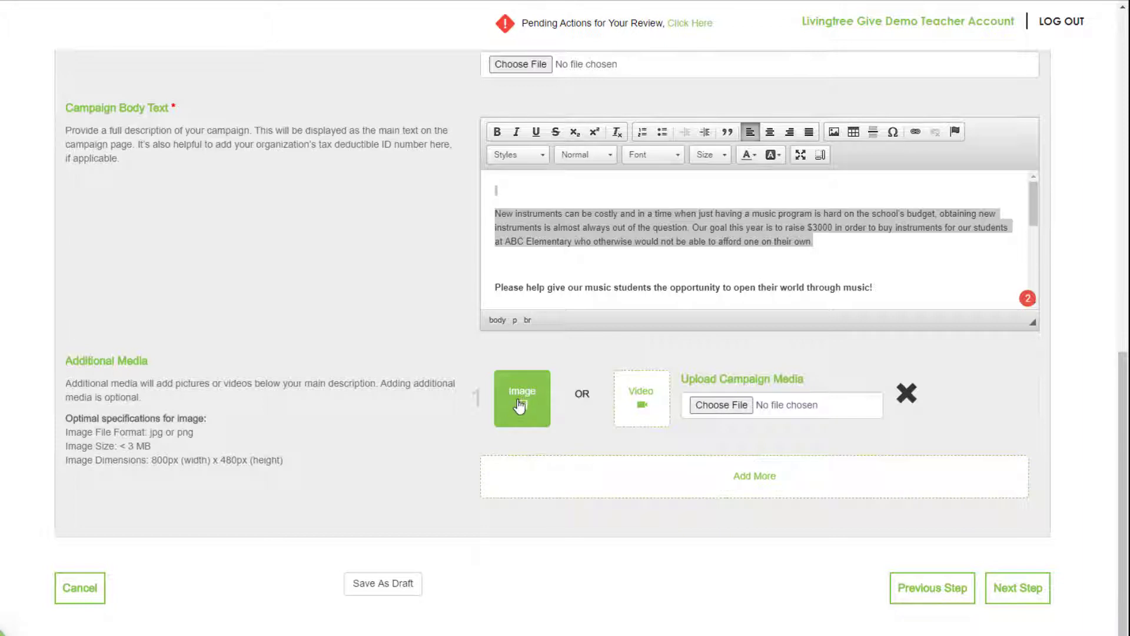
left_click(650, 407)
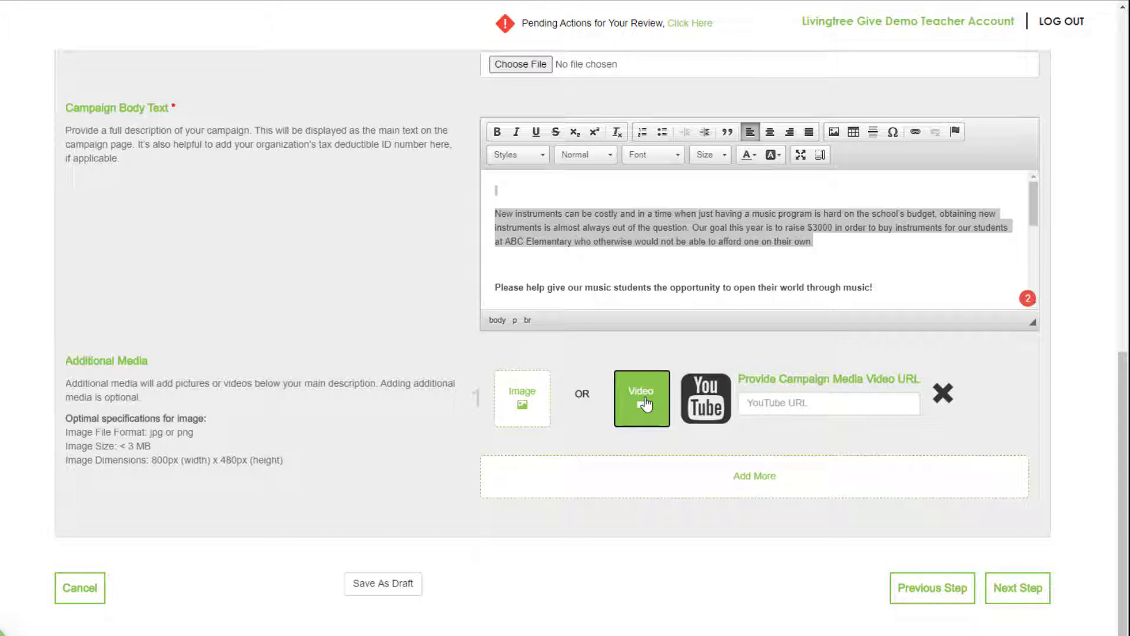
left_click(757, 404)
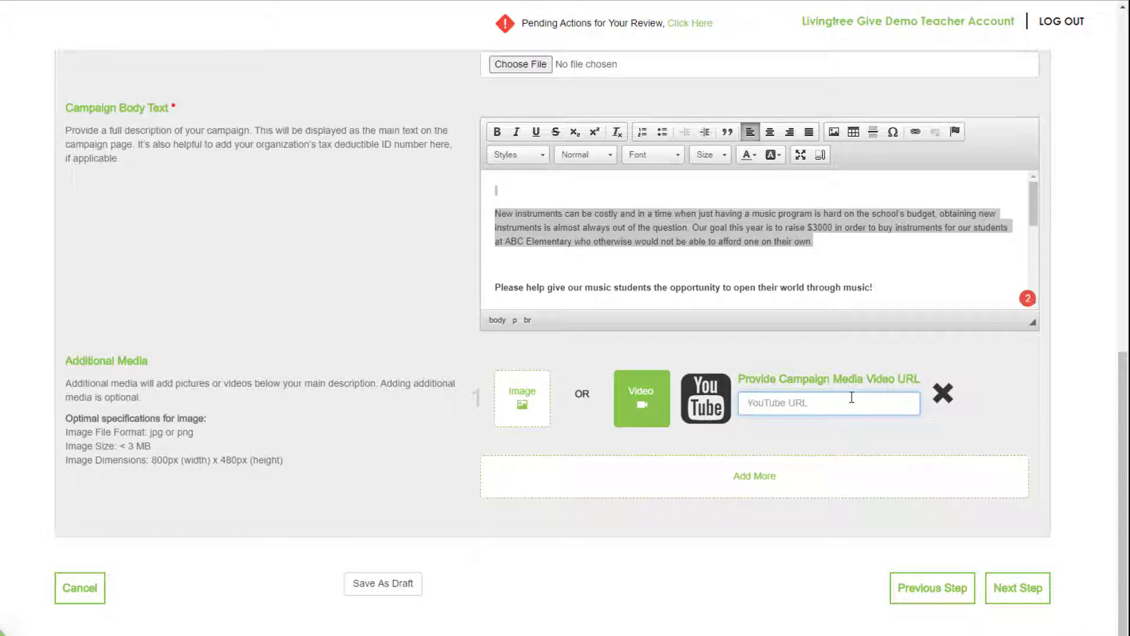
Add two more image entries to the additional media and continue to Step 3, Goals & Timeframe
left_click(768, 475)
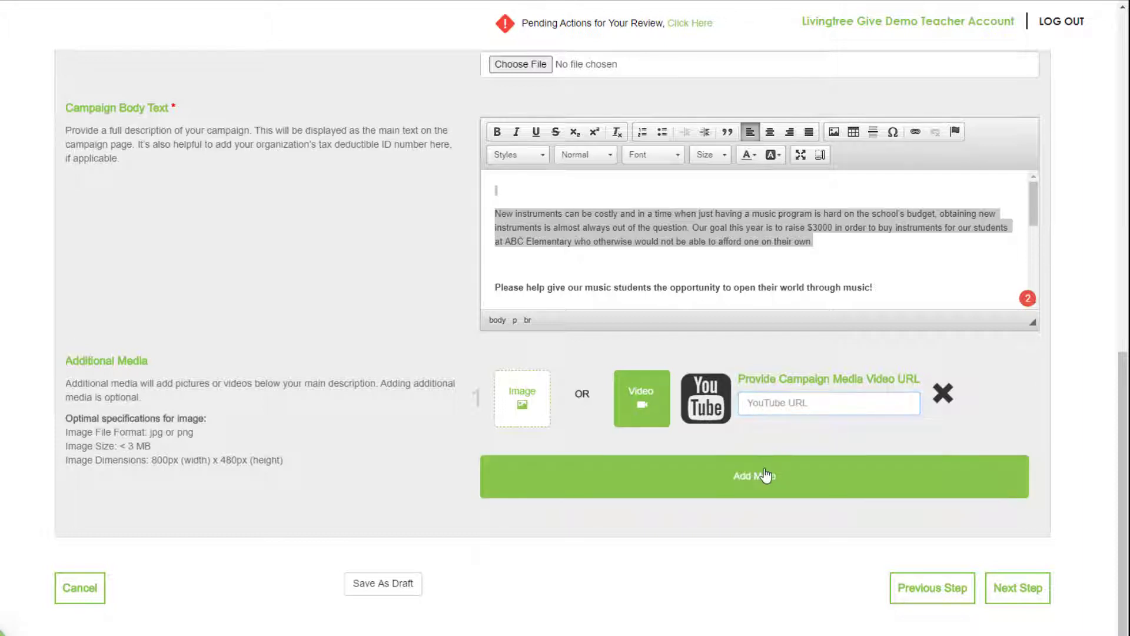
left_click(701, 574)
scroll(521, 511, "down", 1)
scroll(521, 511, "down", 2)
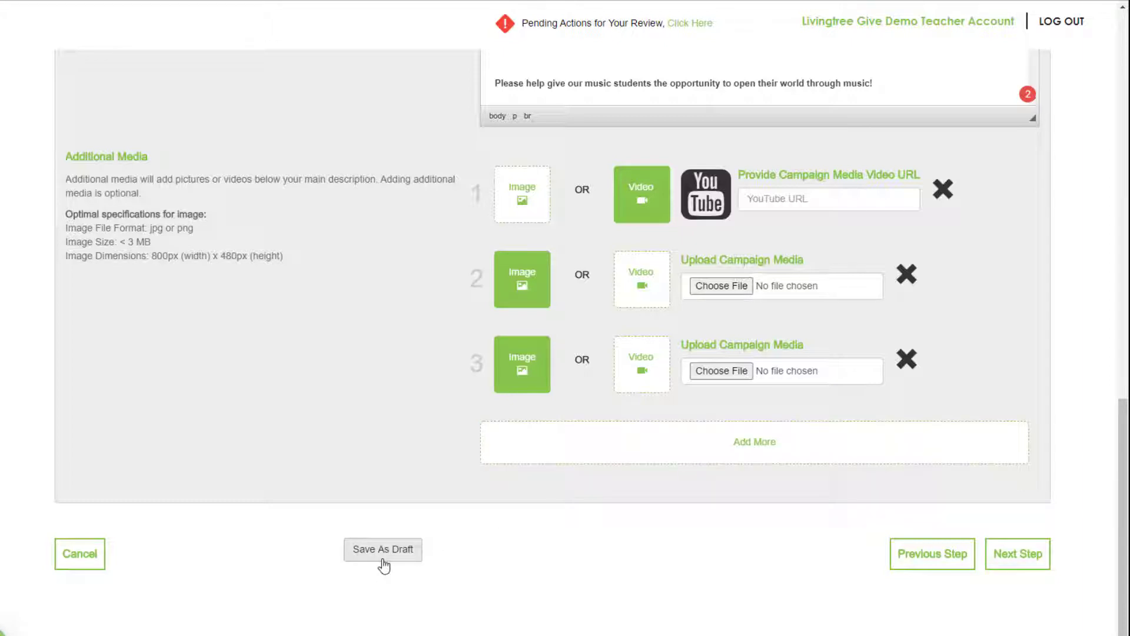
left_click(1029, 563)
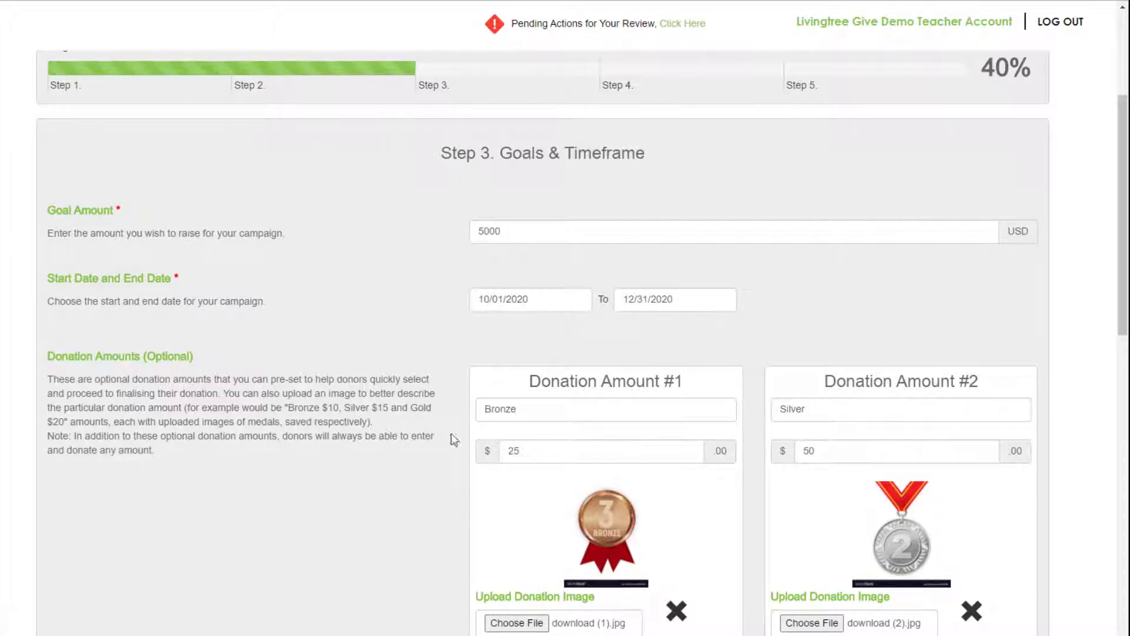
Check the campaign's goal amount and its start and end dates
left_click_drag(521, 234, 470, 232)
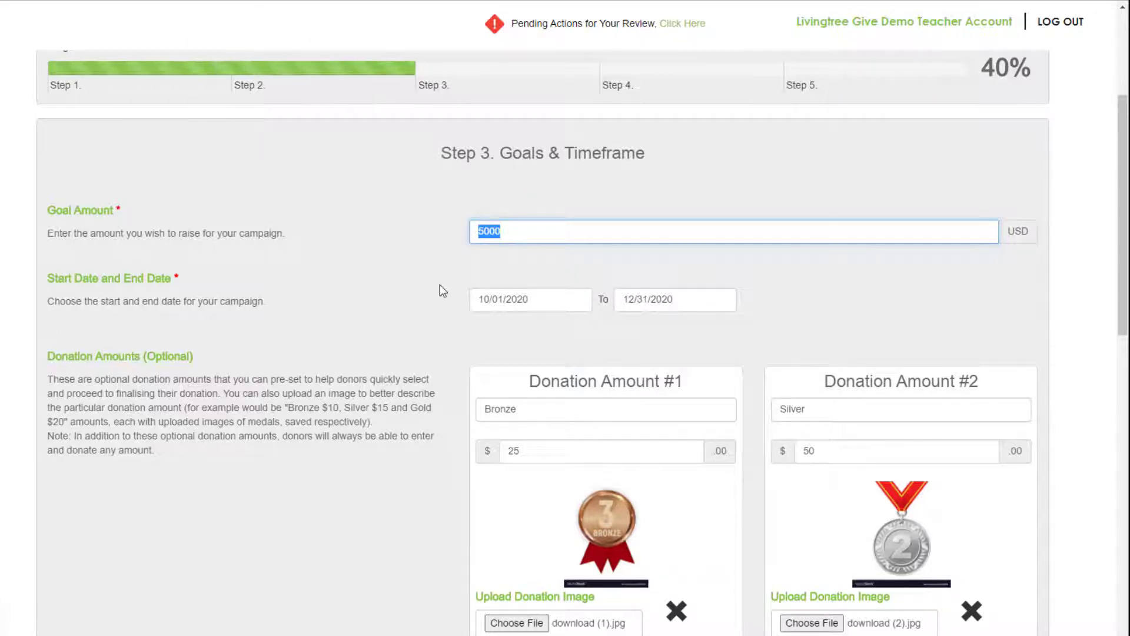
left_click(515, 296)
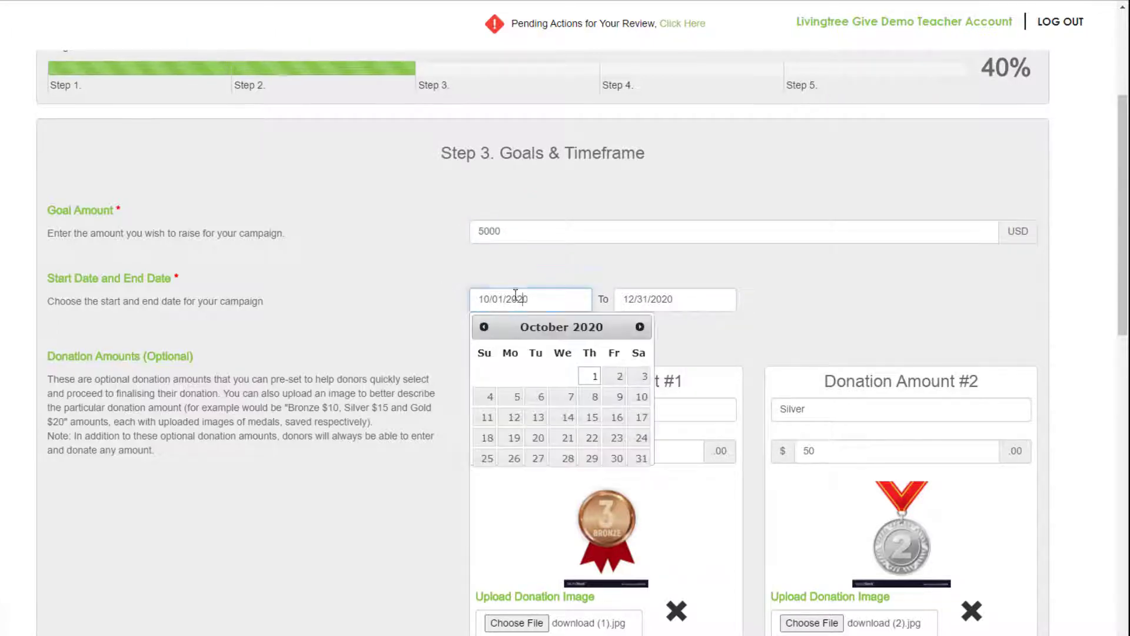
left_click(663, 300)
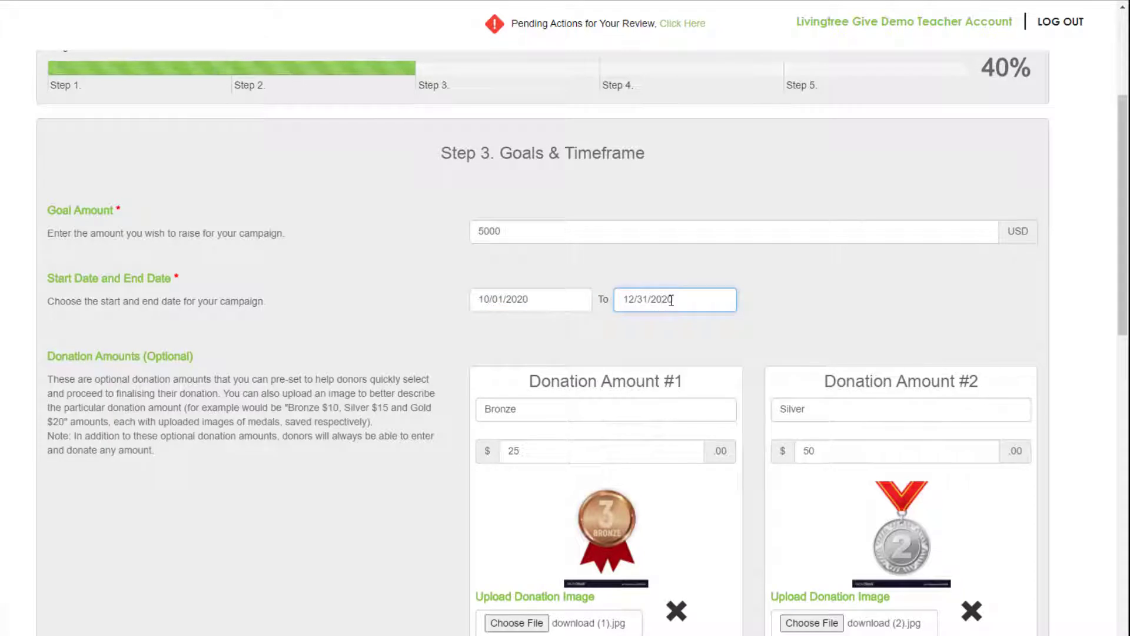
Review the Bronze, Silver and Gold donation amounts with their images and item descriptions
scroll(438, 478, "down", 1)
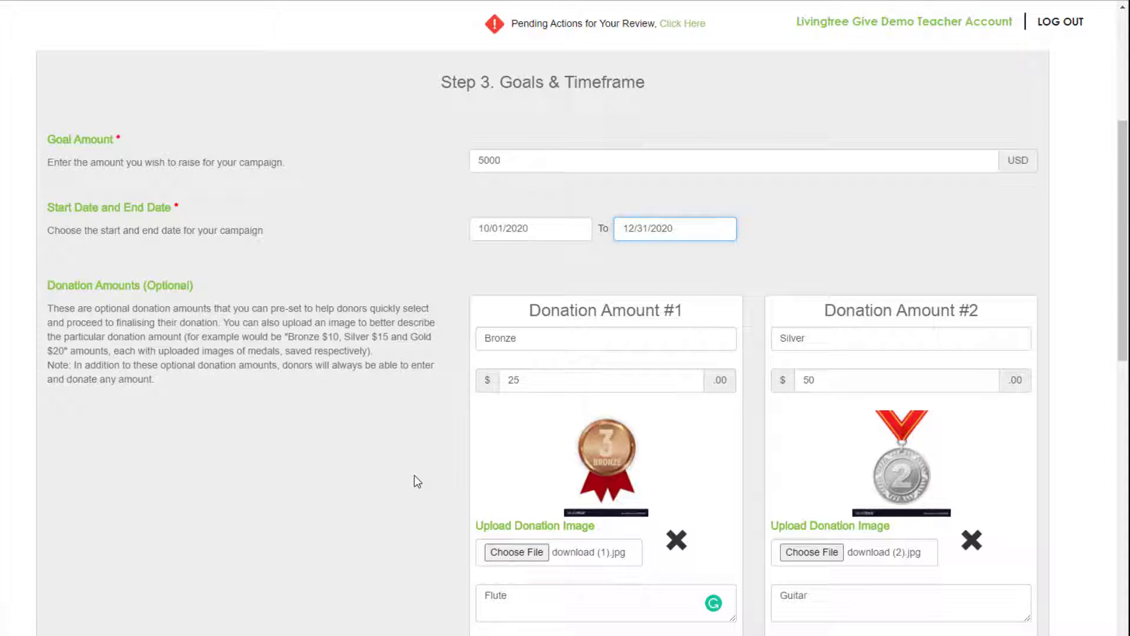
scroll(418, 481, "down", 2)
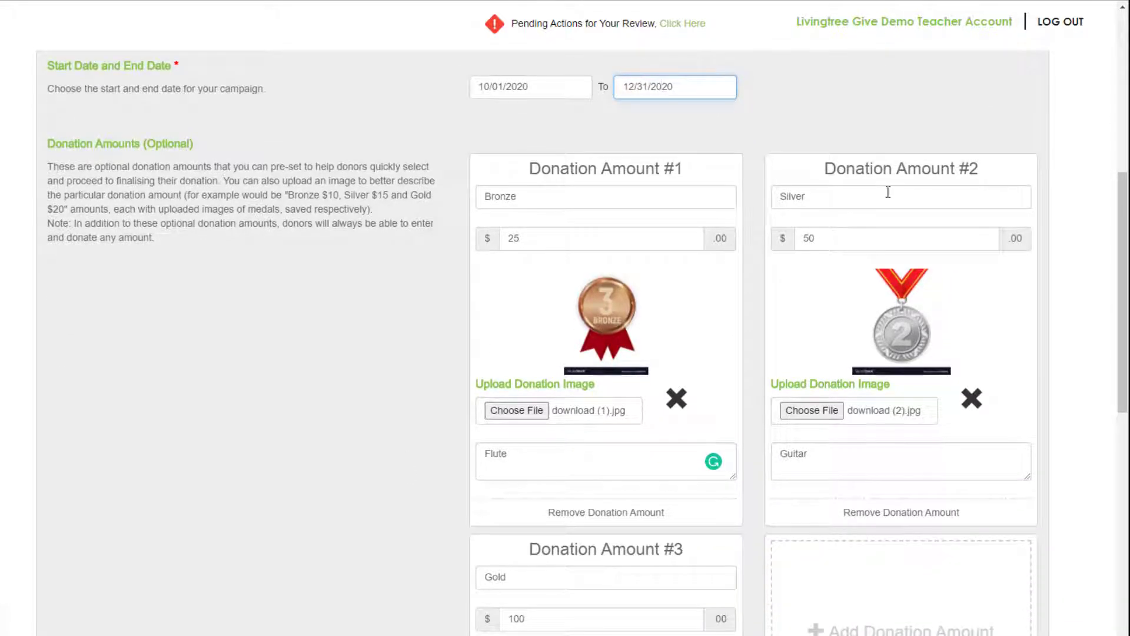
scroll(577, 591, "down", 2)
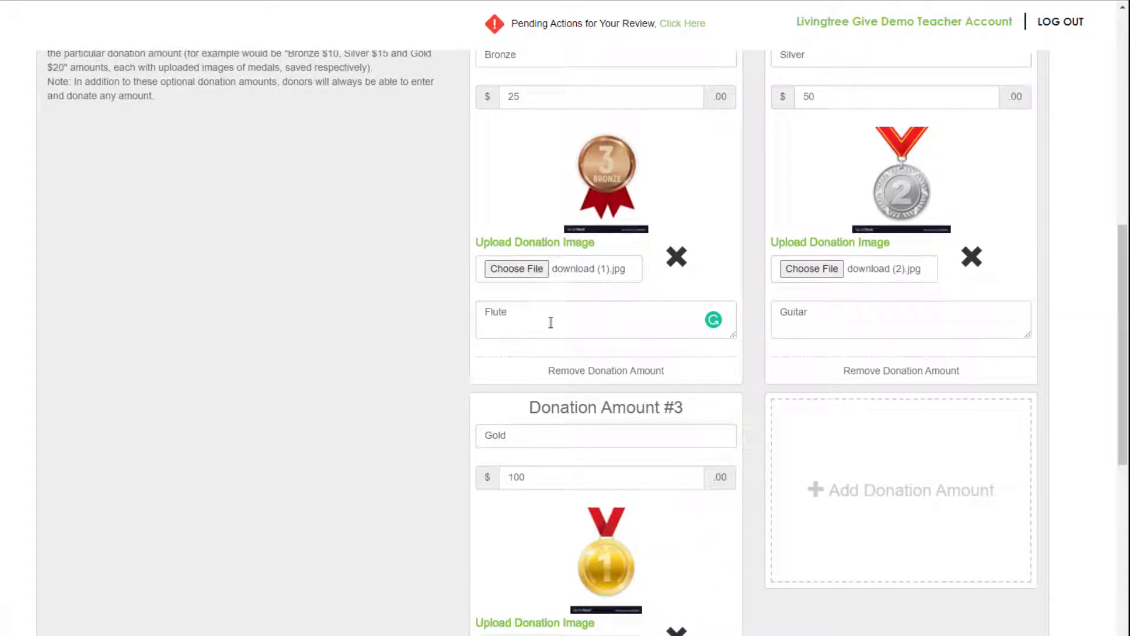
scroll(404, 532, "down", 1)
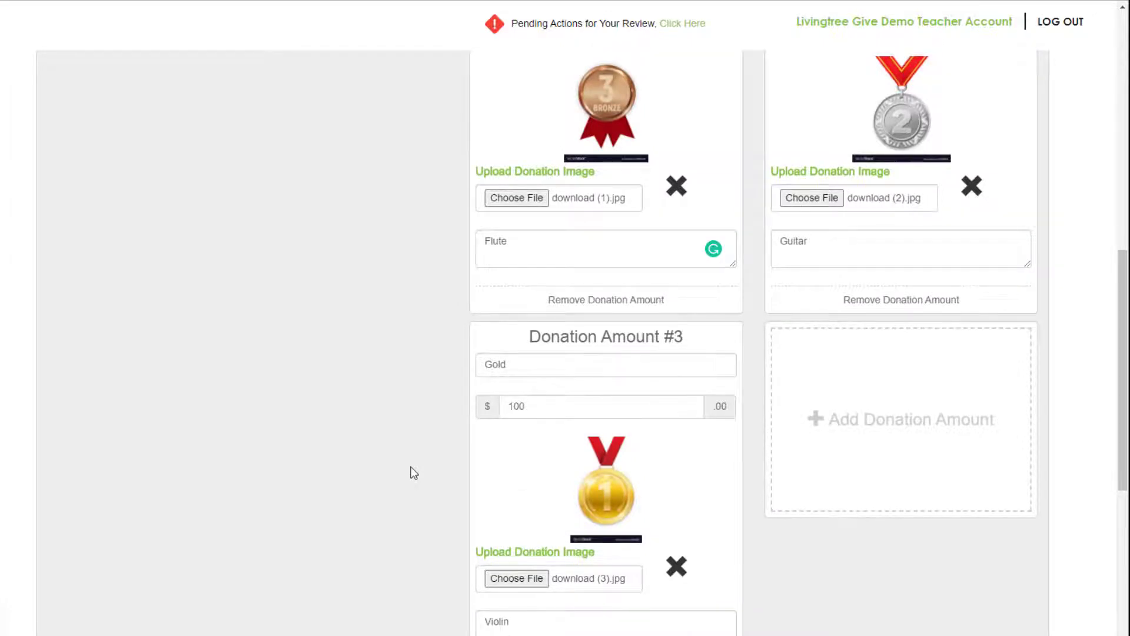
scroll(410, 474, "up", 1)
left_click_drag(540, 316, 479, 313)
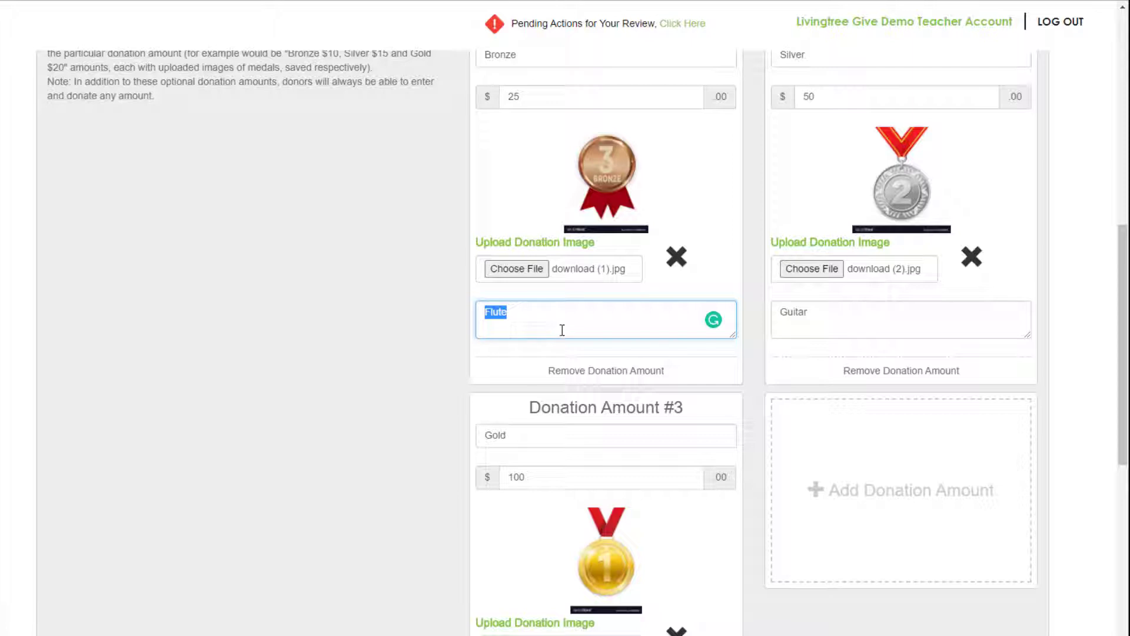
scroll(564, 329, "up", 2)
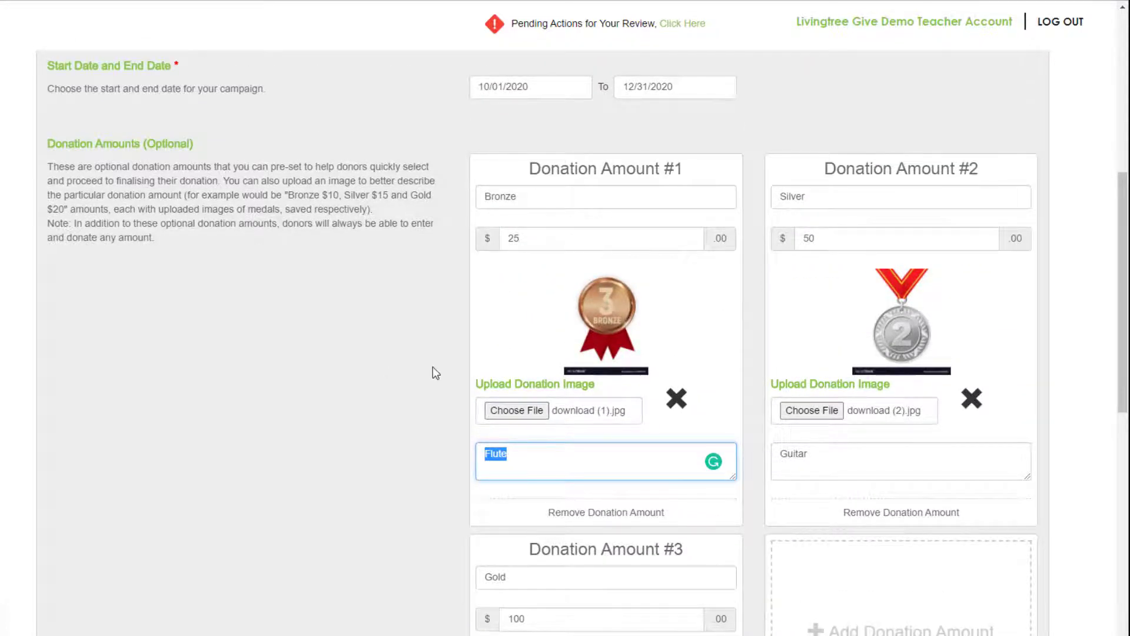
scroll(334, 403, "down", 4)
scroll(336, 406, "down", 4)
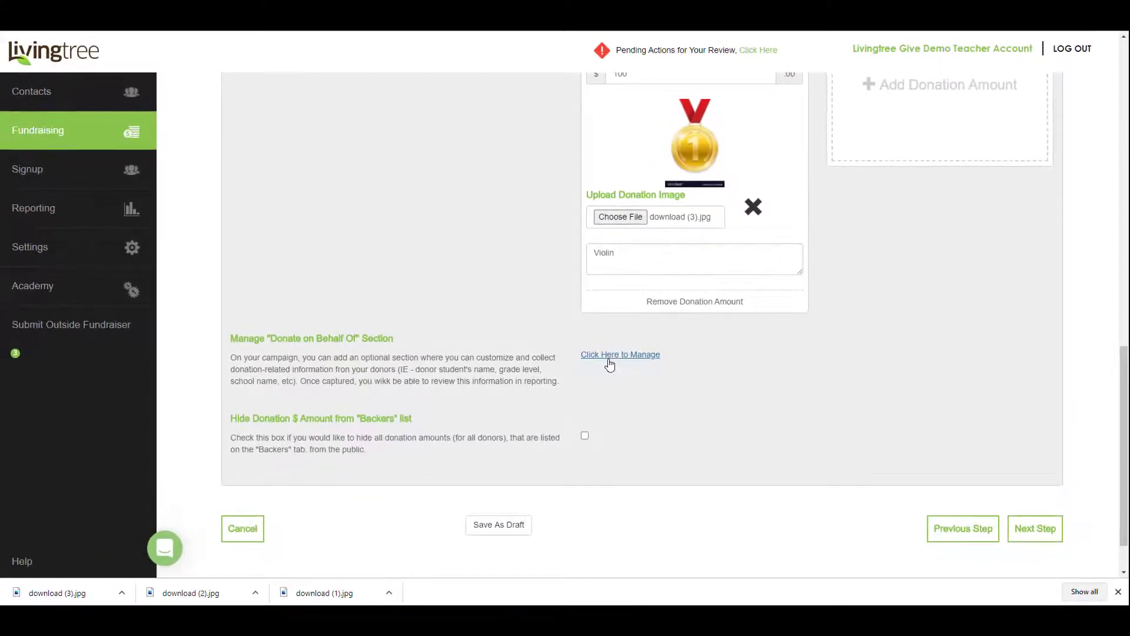
Examine the "Donate on Behalf Of" section settings, including entry fields and selection lists, and close them without saving
left_click(609, 359)
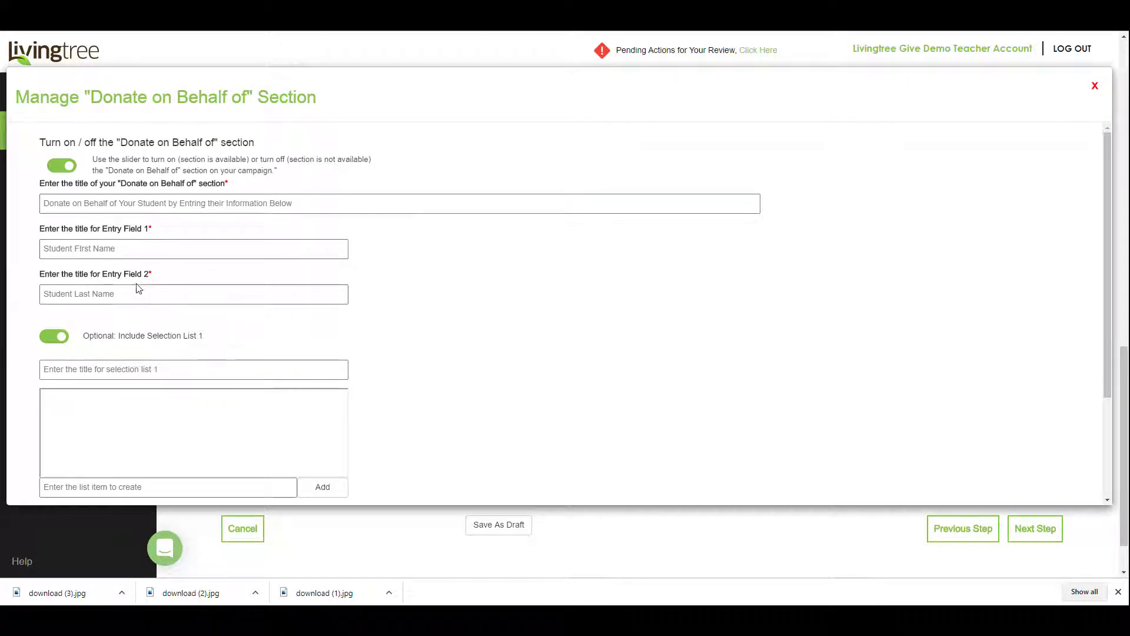
scroll(42, 347, "down", 1)
scroll(42, 347, "down", 5)
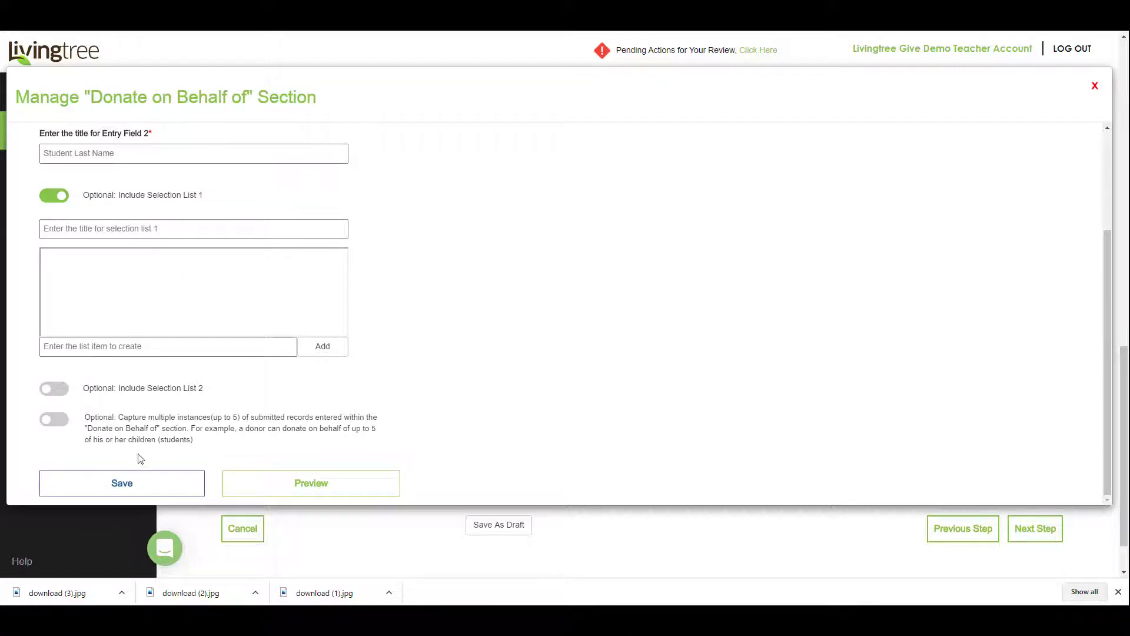
left_click(1093, 73)
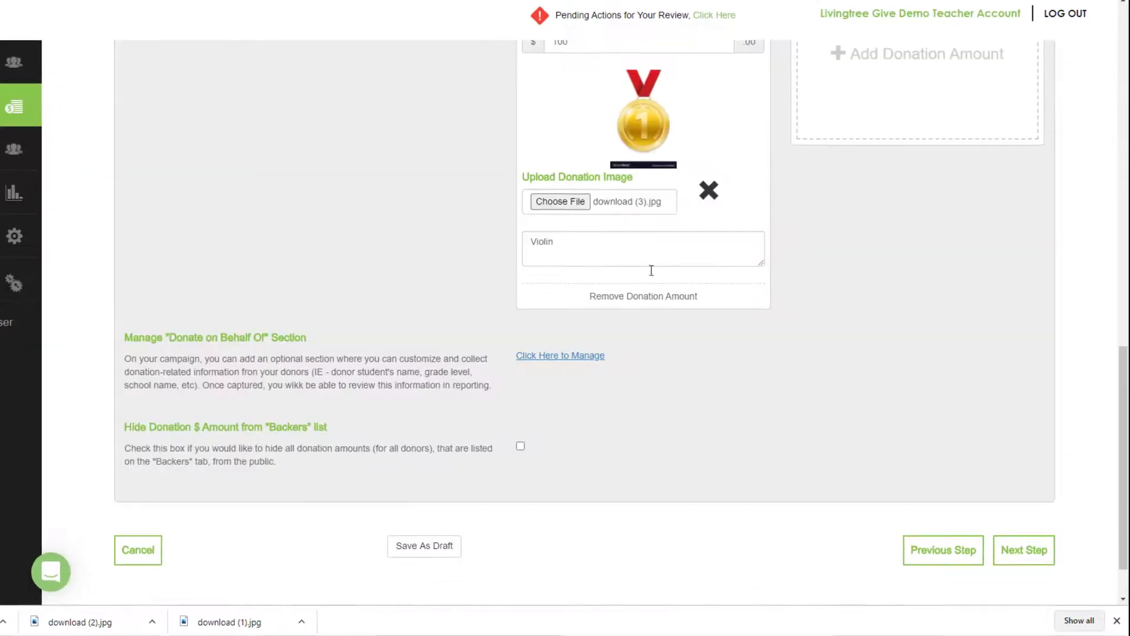
Try the option hiding donation amounts from the "Backers" list, leave it off, and continue to Step 4, Promotion
scroll(345, 403, "down", 1)
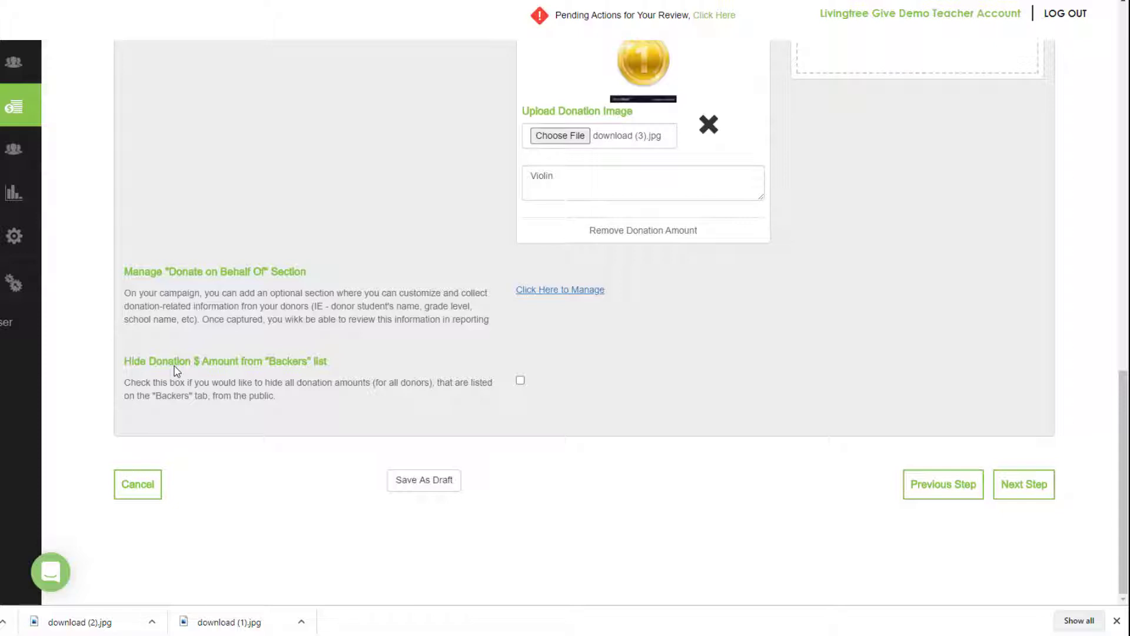
left_click(521, 380)
left_click(520, 380)
left_click(447, 488)
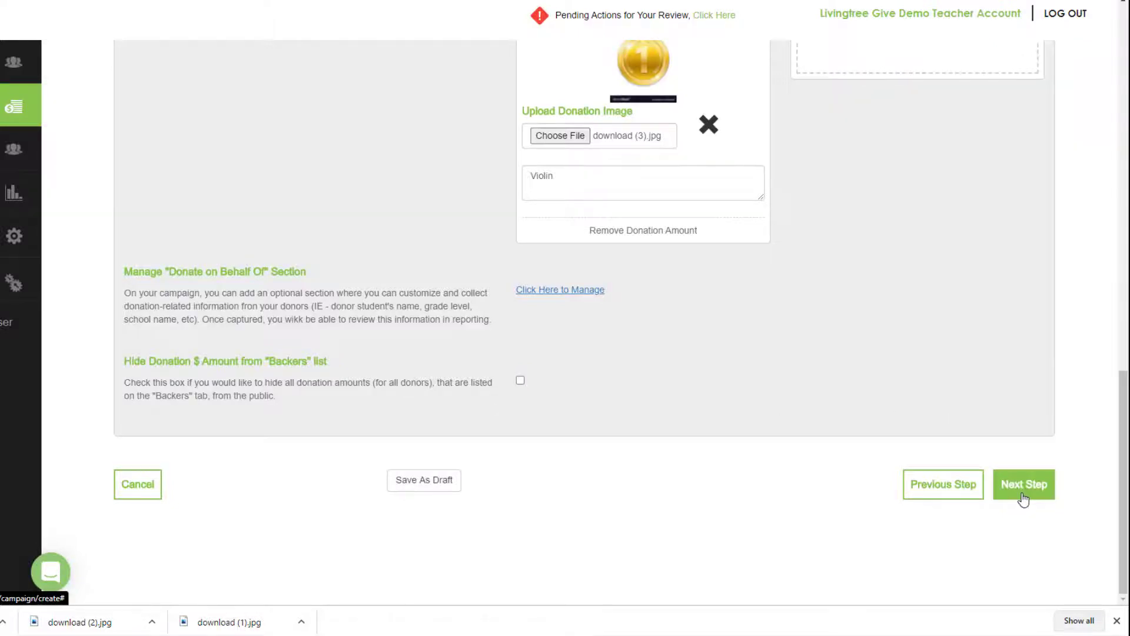
left_click(1023, 484)
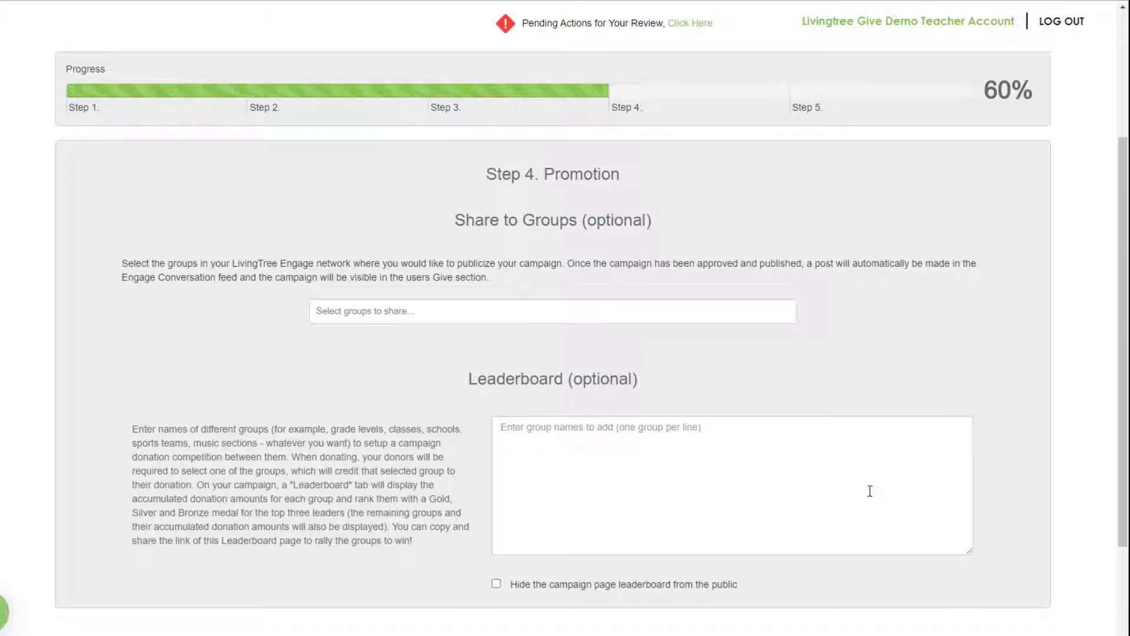
Check the groups available for sharing the campaign without selecting one, and look over the leaderboard section
left_click(414, 309)
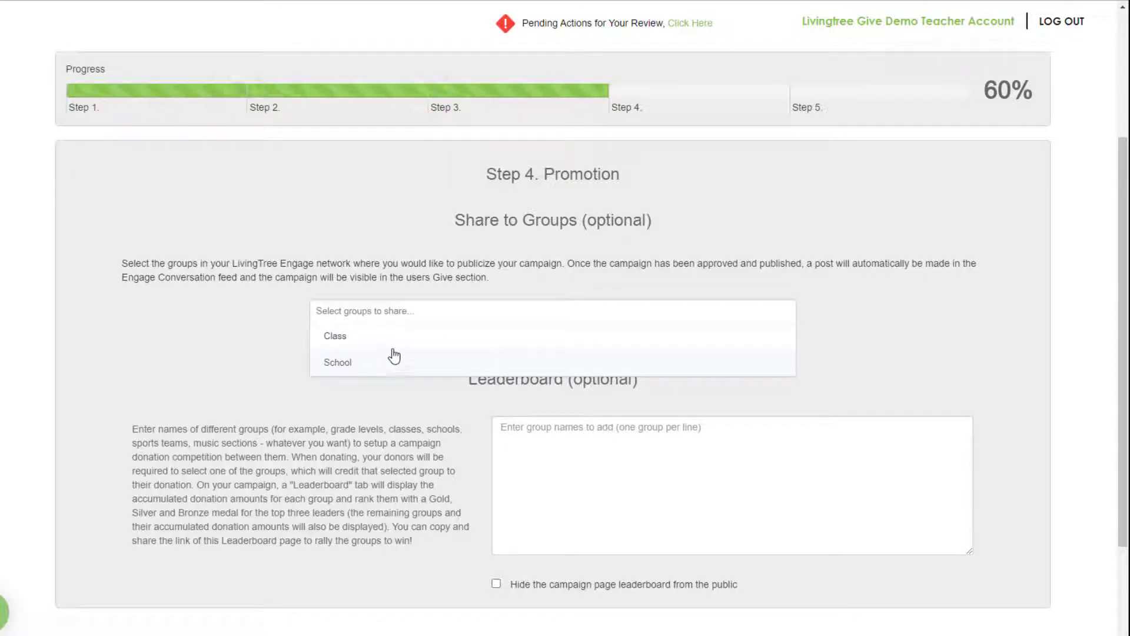
left_click(208, 298)
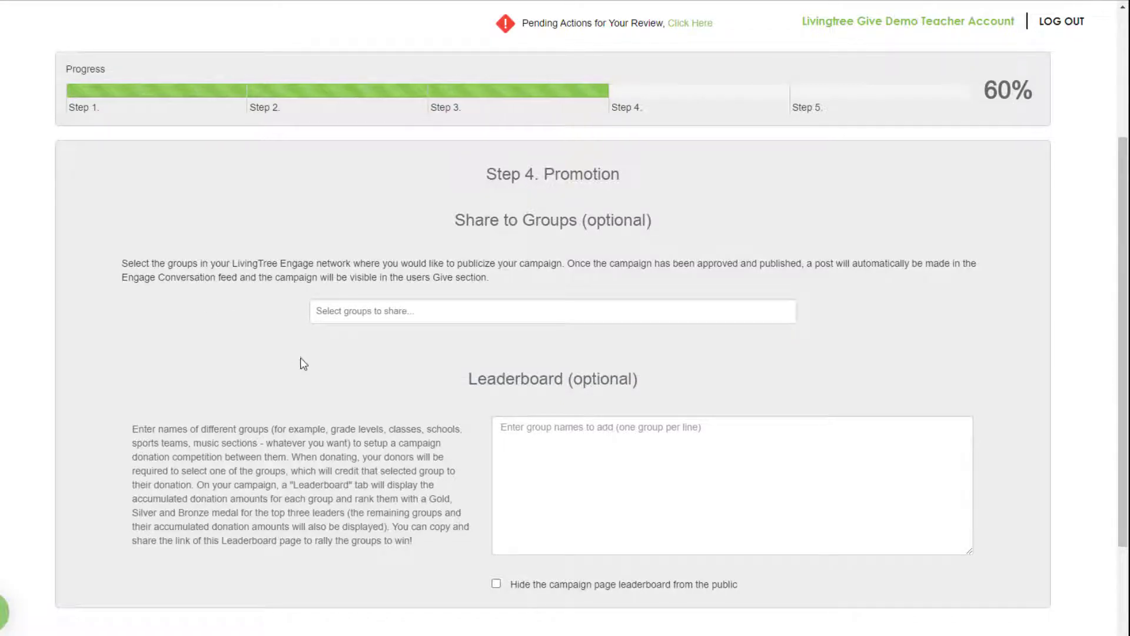
scroll(439, 404, "down", 1)
scroll(439, 404, "down", 2)
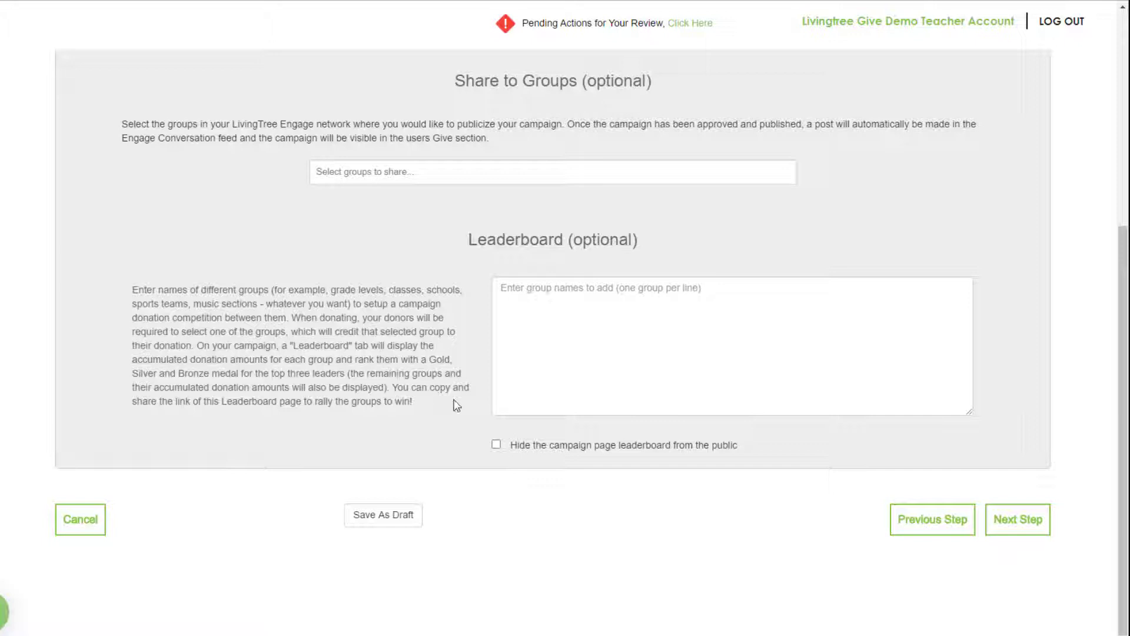
Enter "Red Team", "Blue Team" and "Yellow Team" as leaderboard groups and hide the leaderboard from the public
left_click(585, 297)
type("Red S")
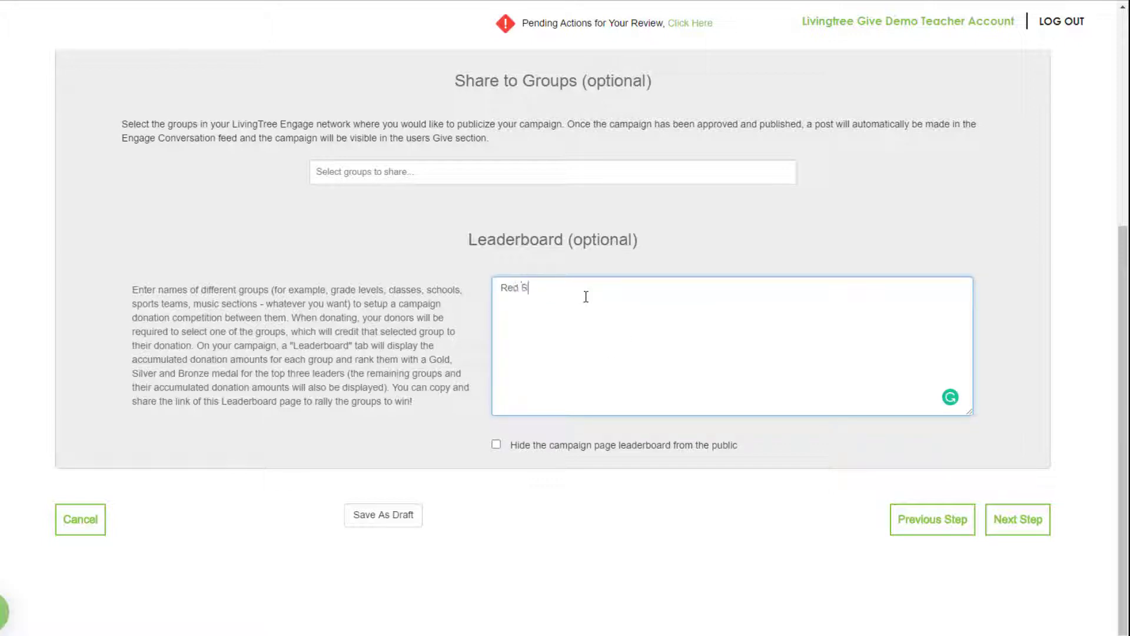
key("BackSpace")
type("Team")
key("Return")
type("Blue Team")
key("Return")
type("Yellow ")
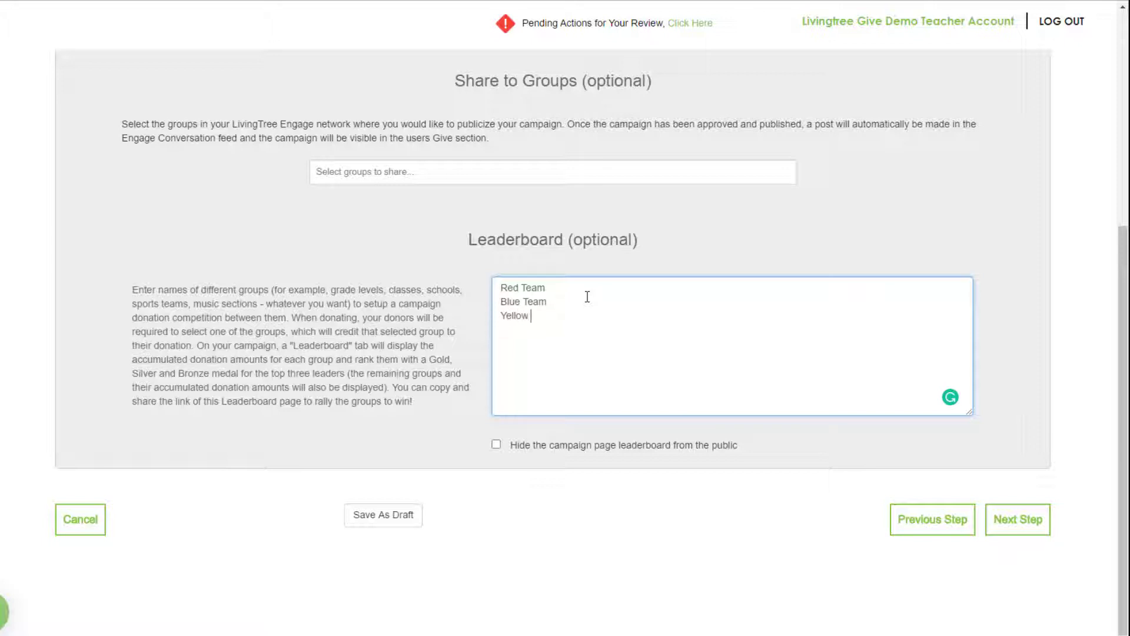
type("Team")
left_click(498, 445)
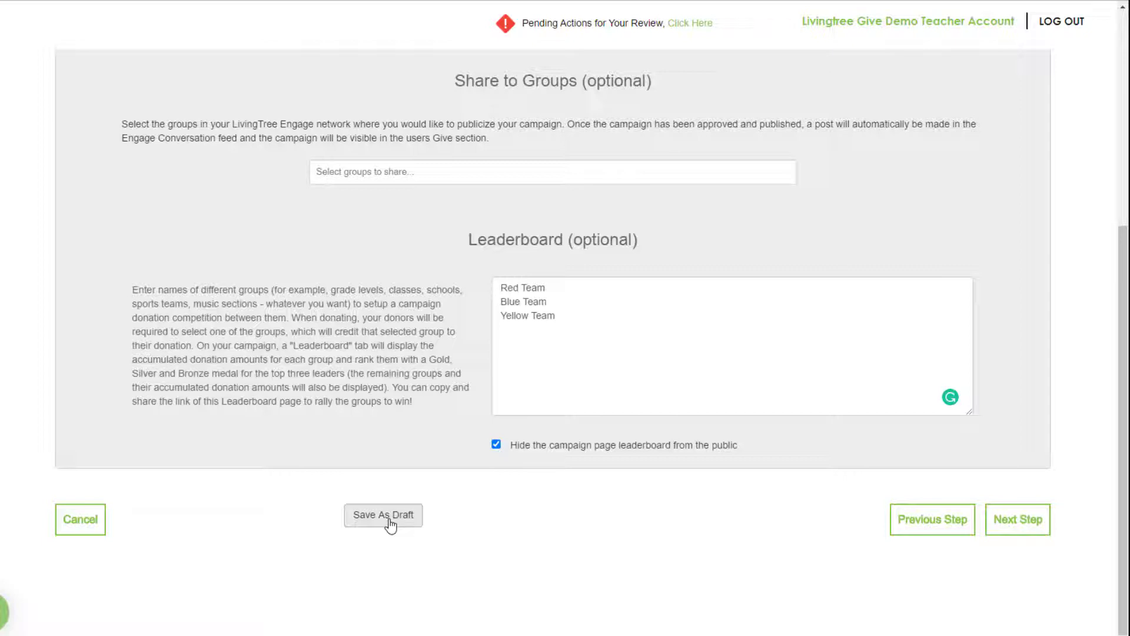
Continue to Step 5, Campaign Options, and review the donor payment and receipt message settings and the save choices
left_click(1034, 529)
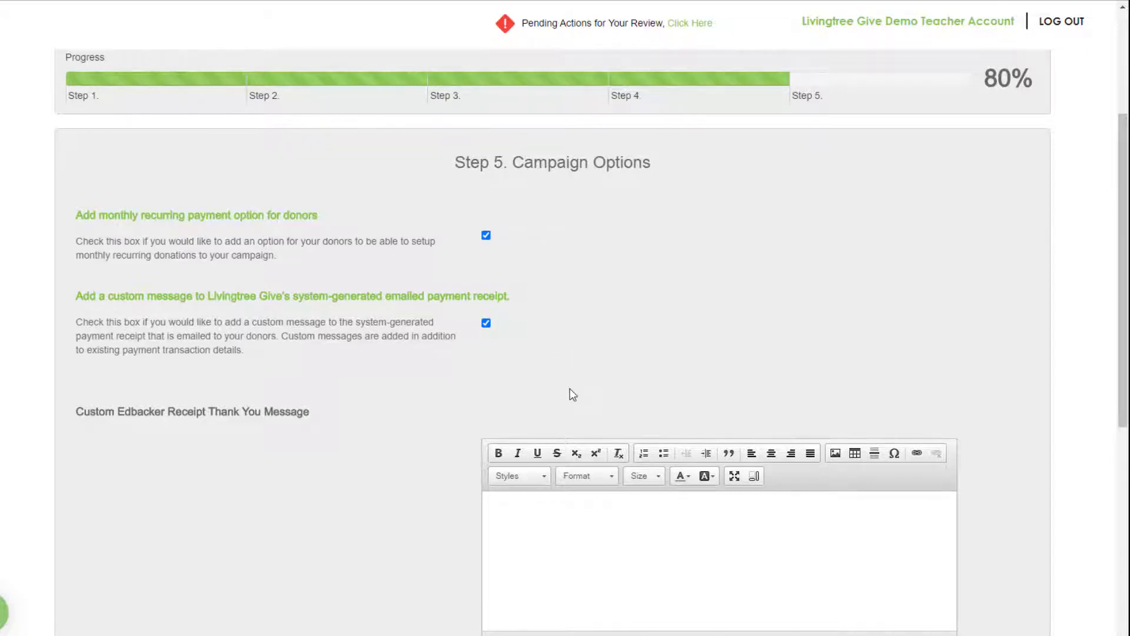
scroll(401, 396, "down", 2)
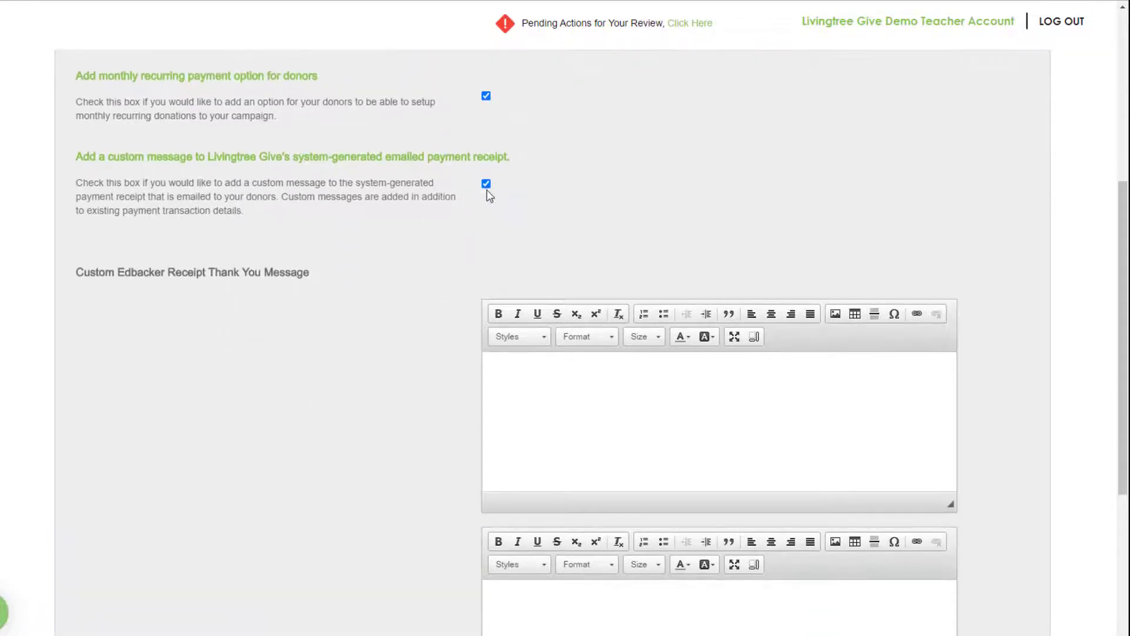
scroll(426, 371, "down", 1)
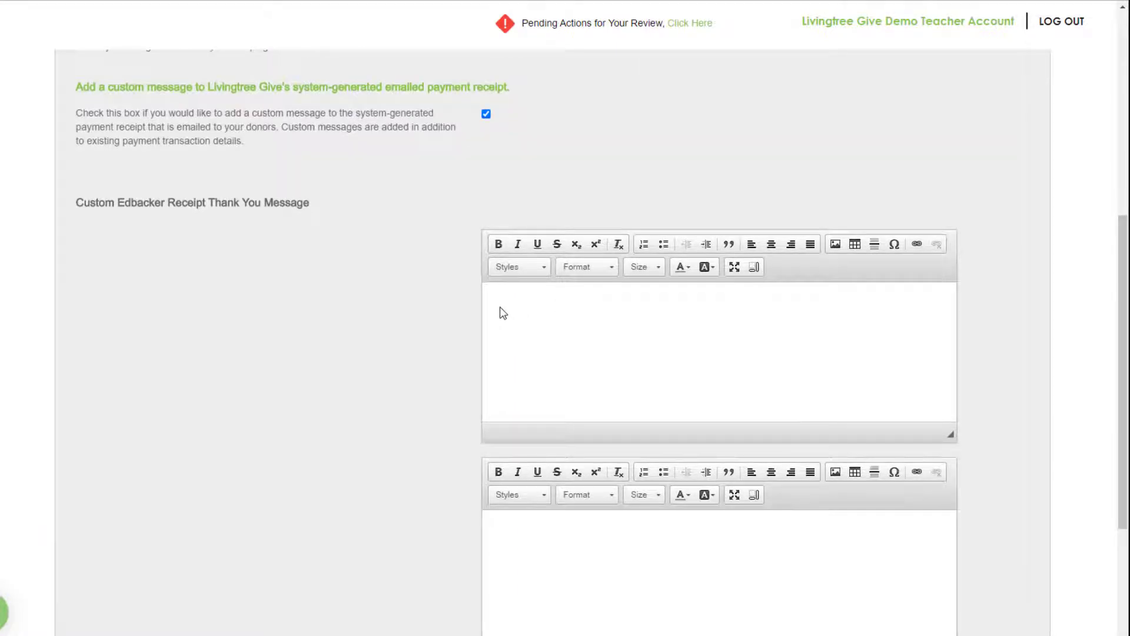
scroll(522, 333, "down", 2)
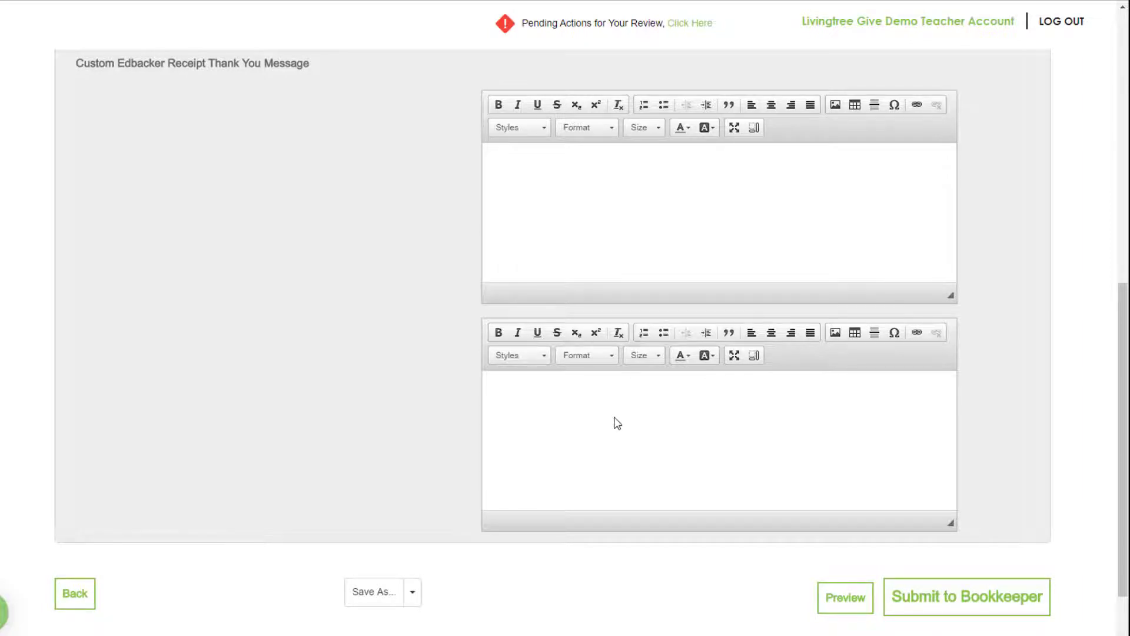
scroll(613, 421, "down", 1)
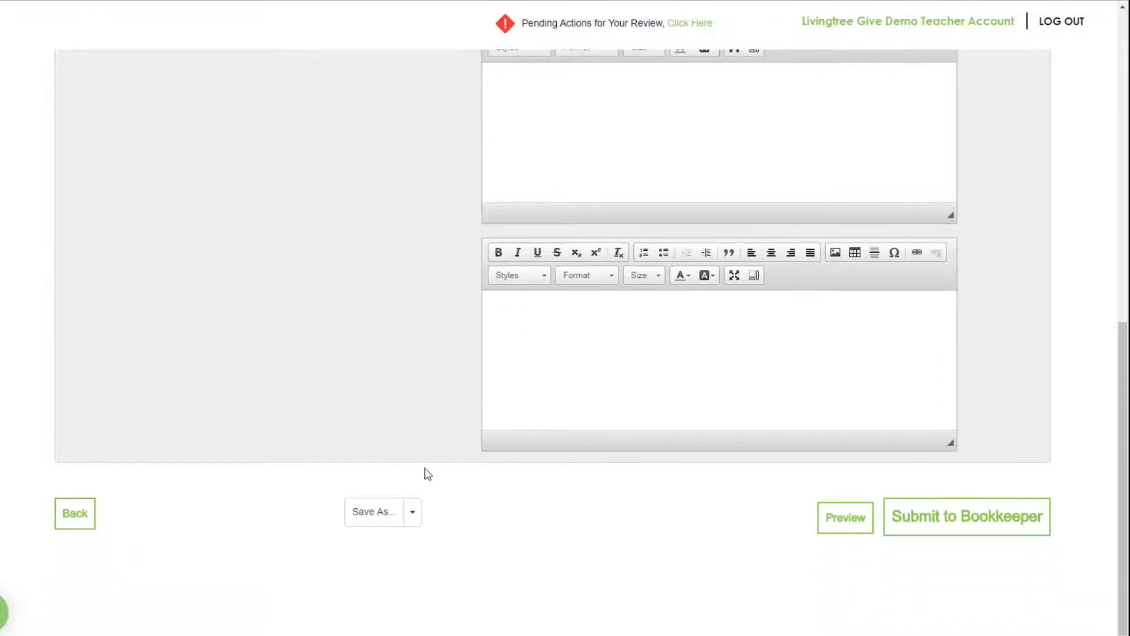
left_click(412, 511)
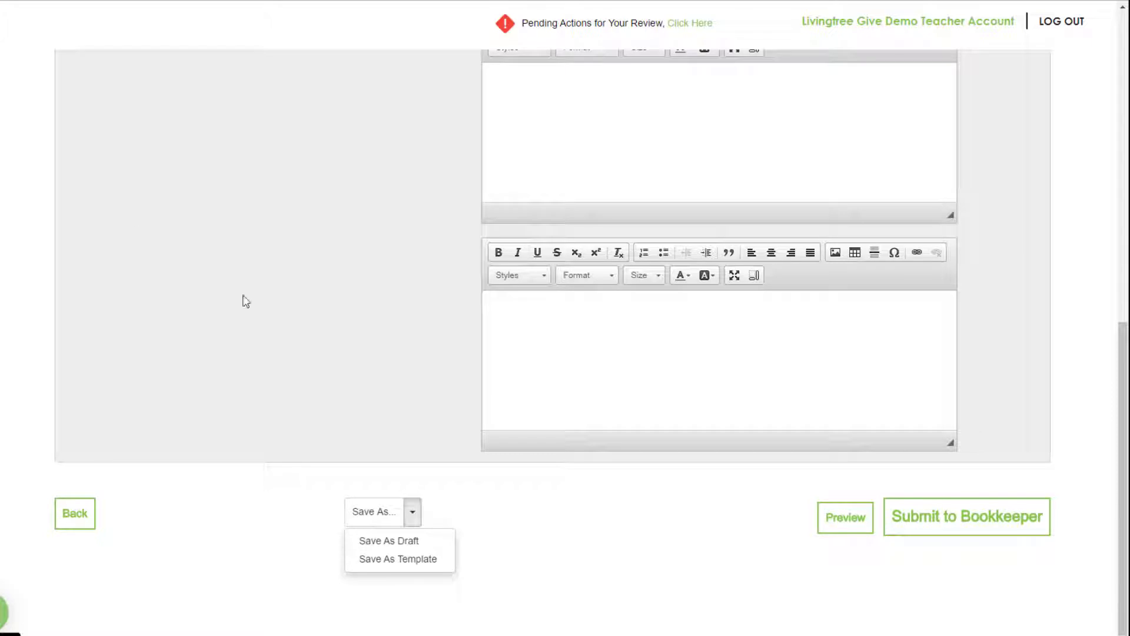
Preview the new campaign's page, check it from title to donation levels, and return to the end of the Step 5 options
left_click(515, 515)
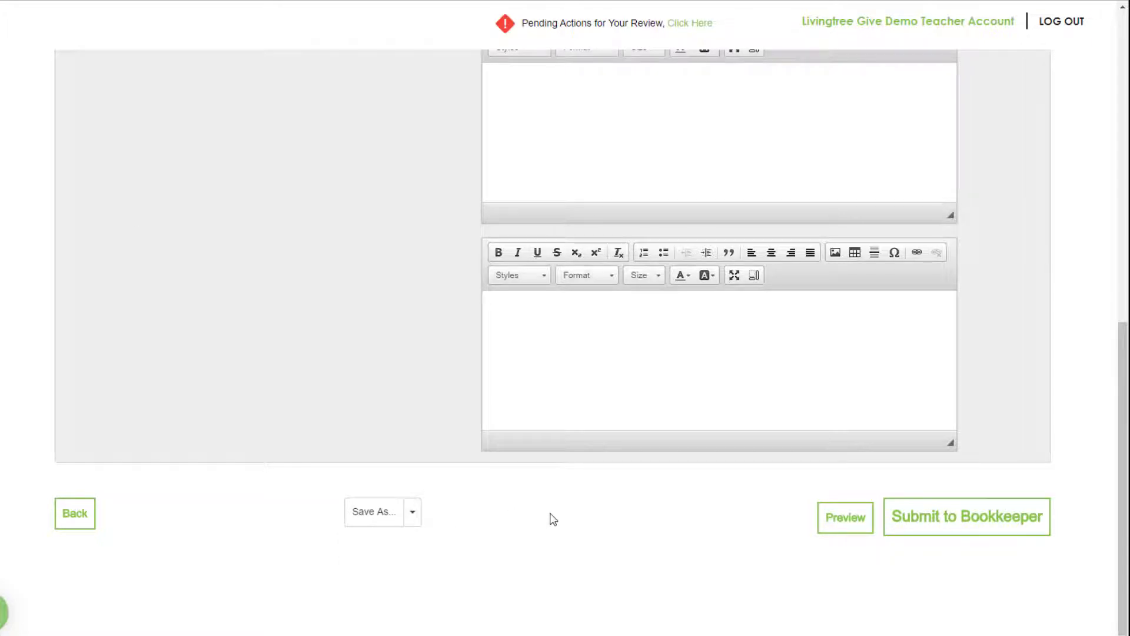
left_click(849, 526)
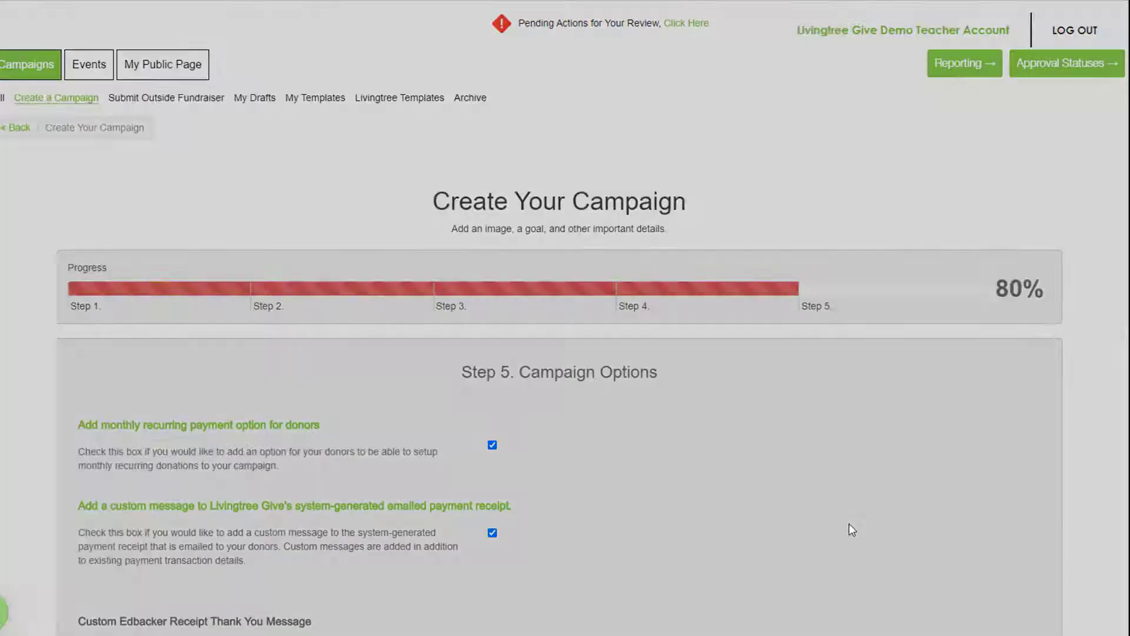
scroll(669, 522, "down", 10)
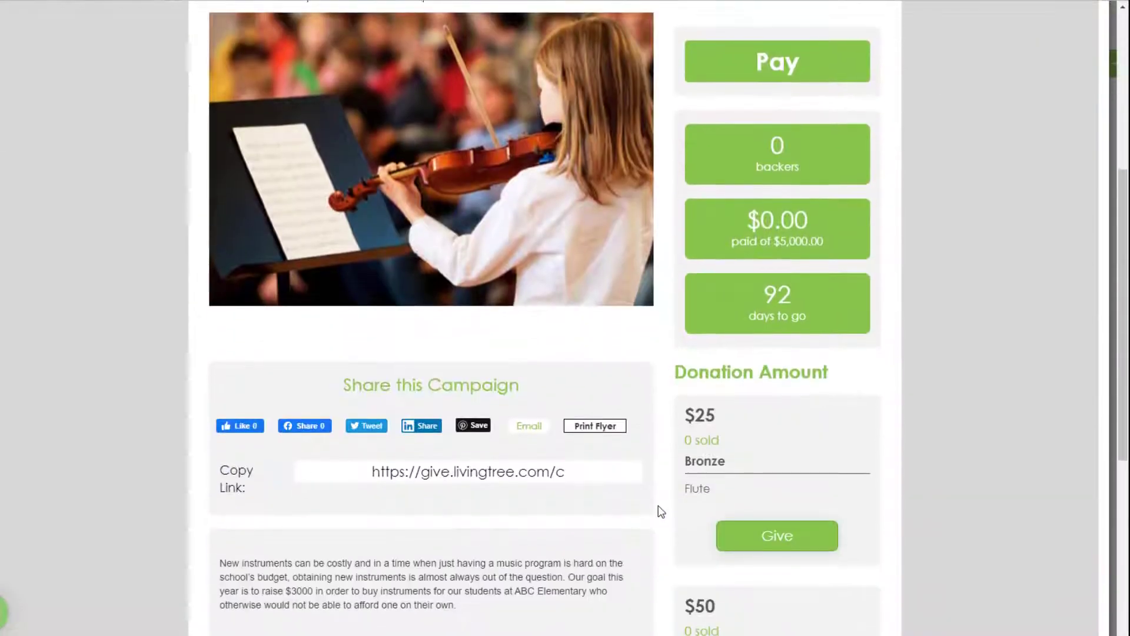
scroll(637, 500, "down", 3)
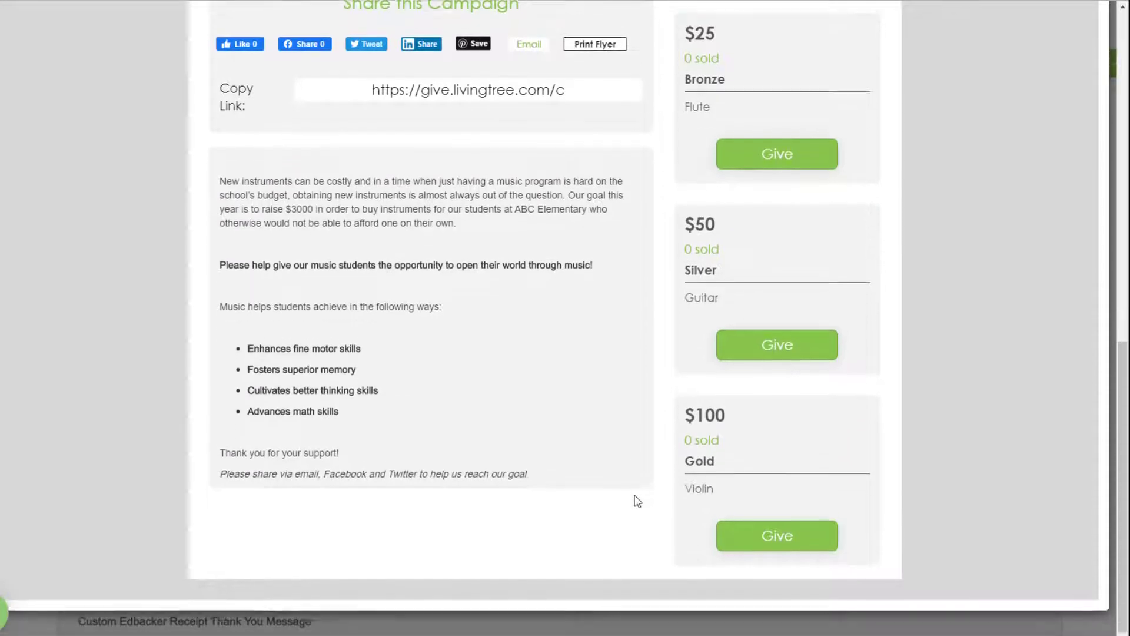
scroll(637, 501, "up", 5)
scroll(638, 501, "up", 8)
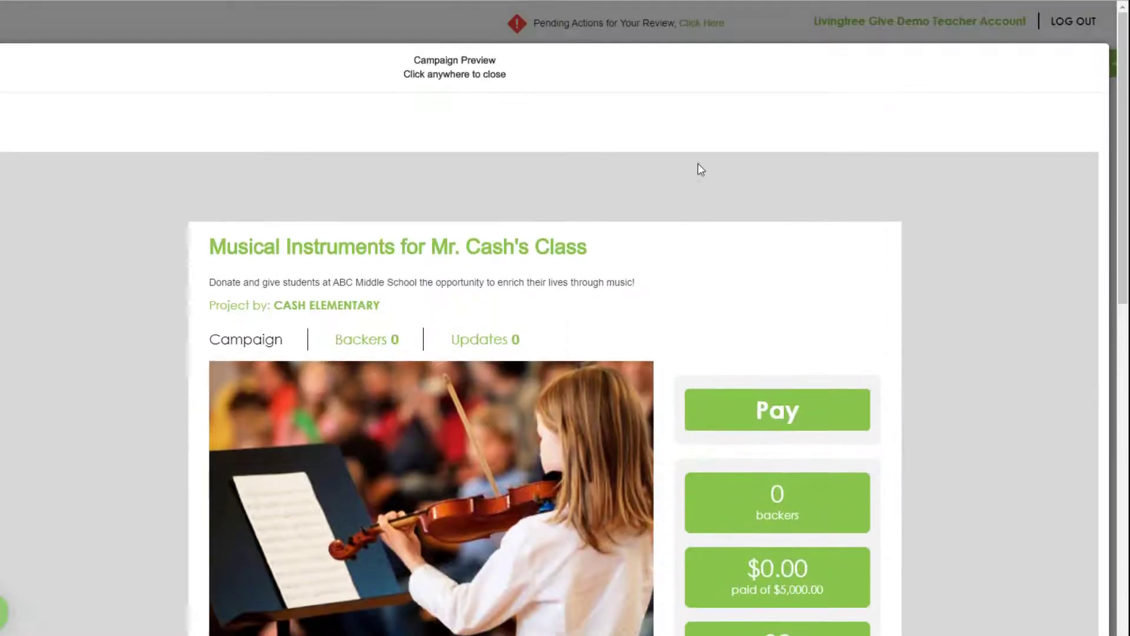
left_click(401, 29)
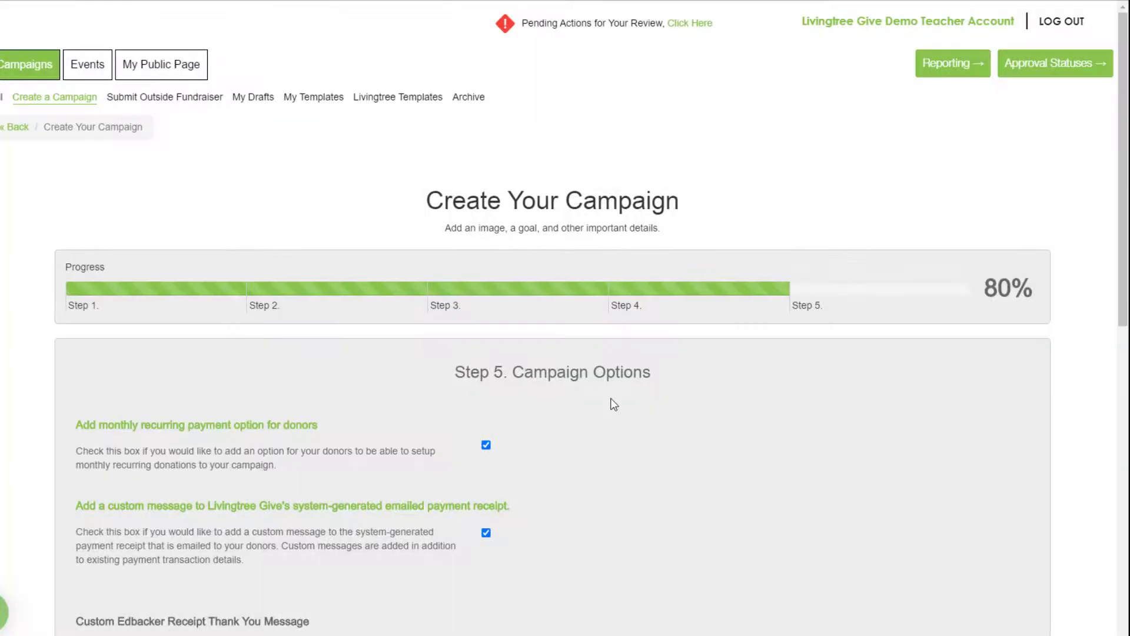
scroll(612, 394, "down", 10)
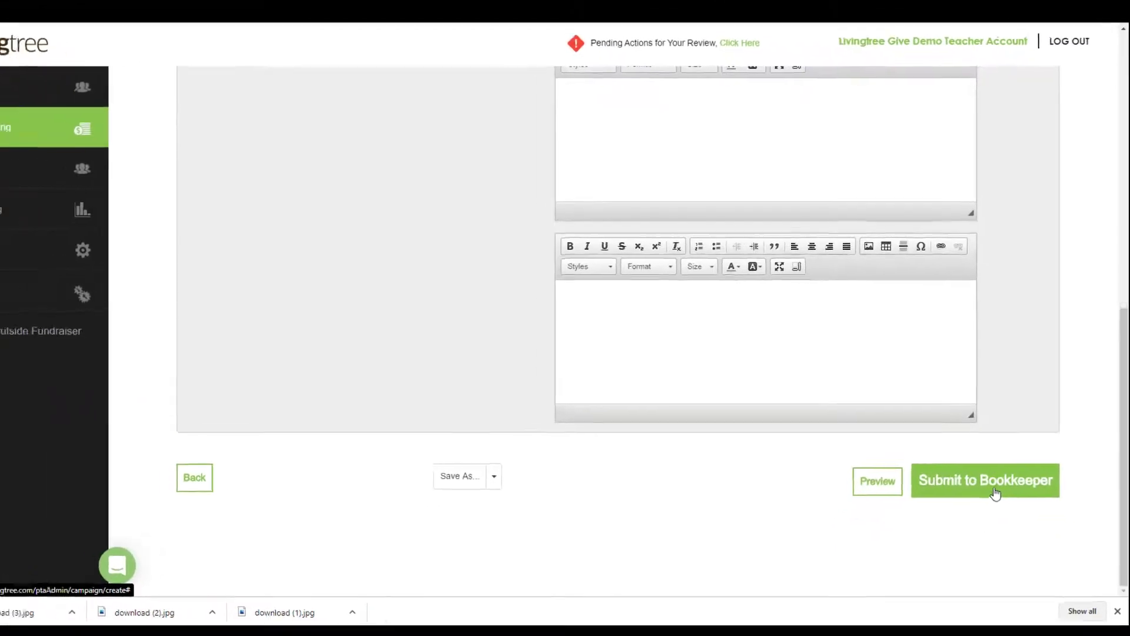
Go to the fundraising campaign list and look over the active and pending campaigns
left_click(58, 143)
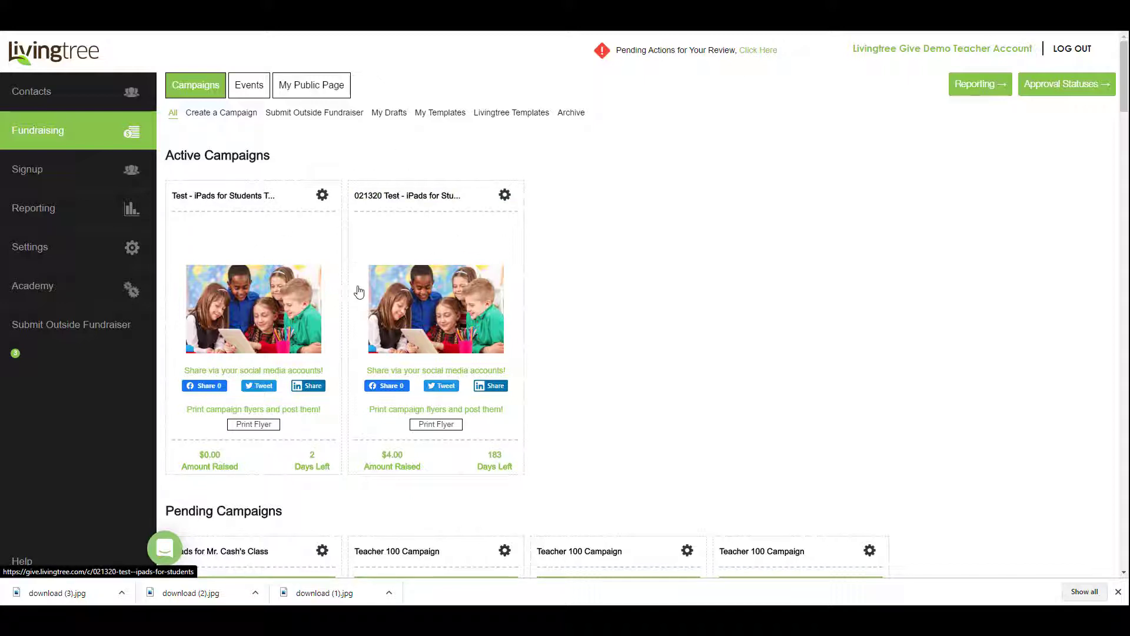
scroll(602, 266, "down", 4)
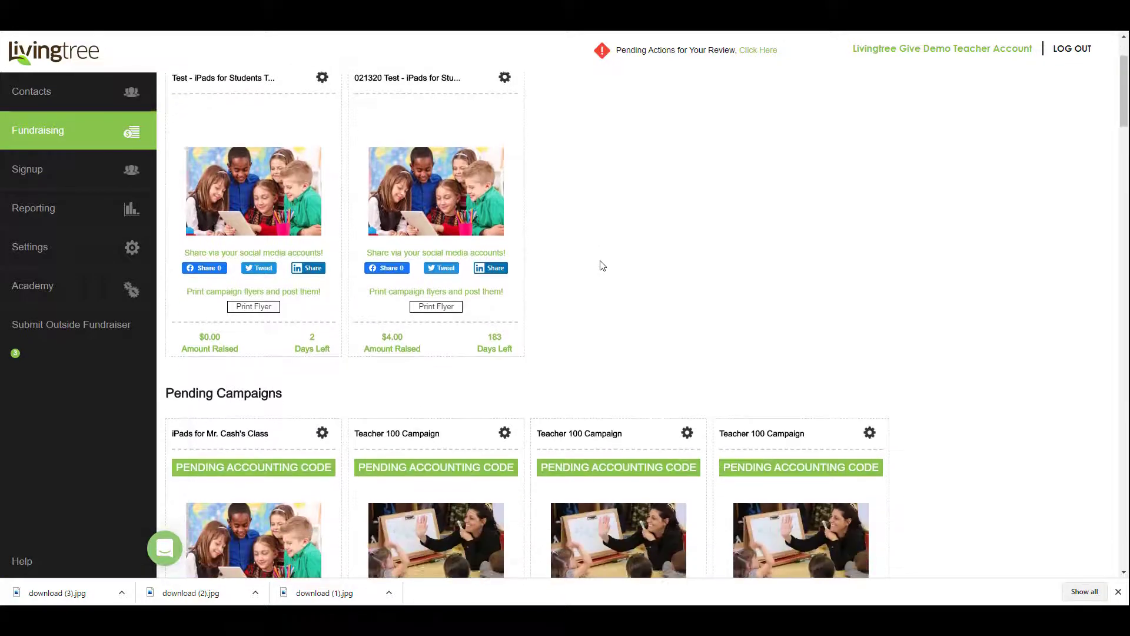
scroll(603, 265, "down", 1)
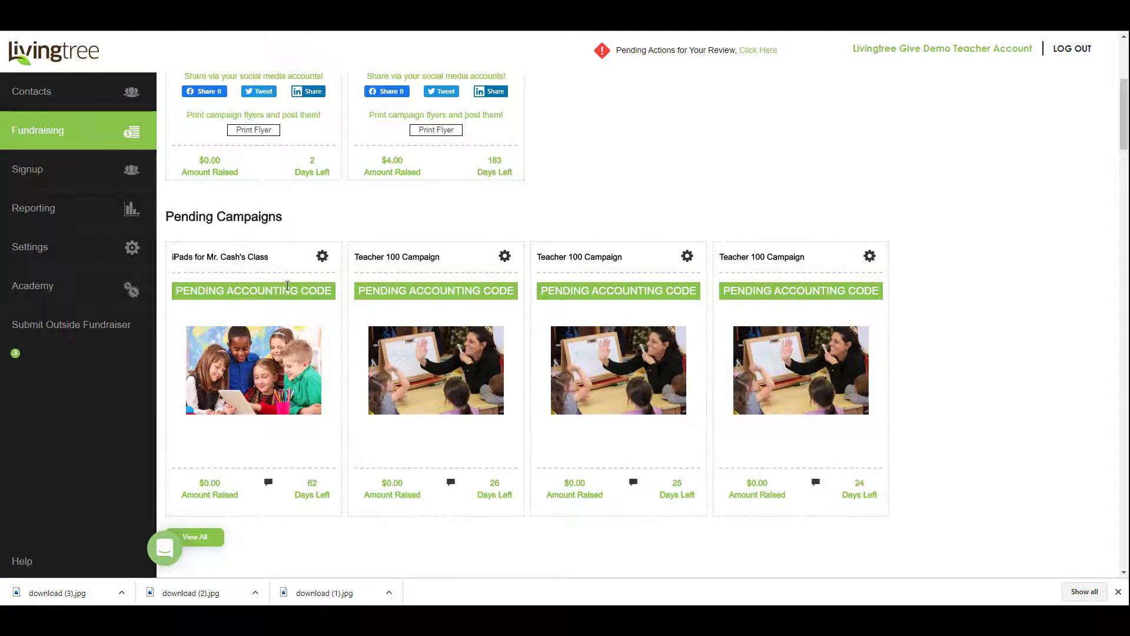
Open the printable flyer of the active "Test - iPads for Students Template" campaign and look it over
scroll(581, 279, "up", 4)
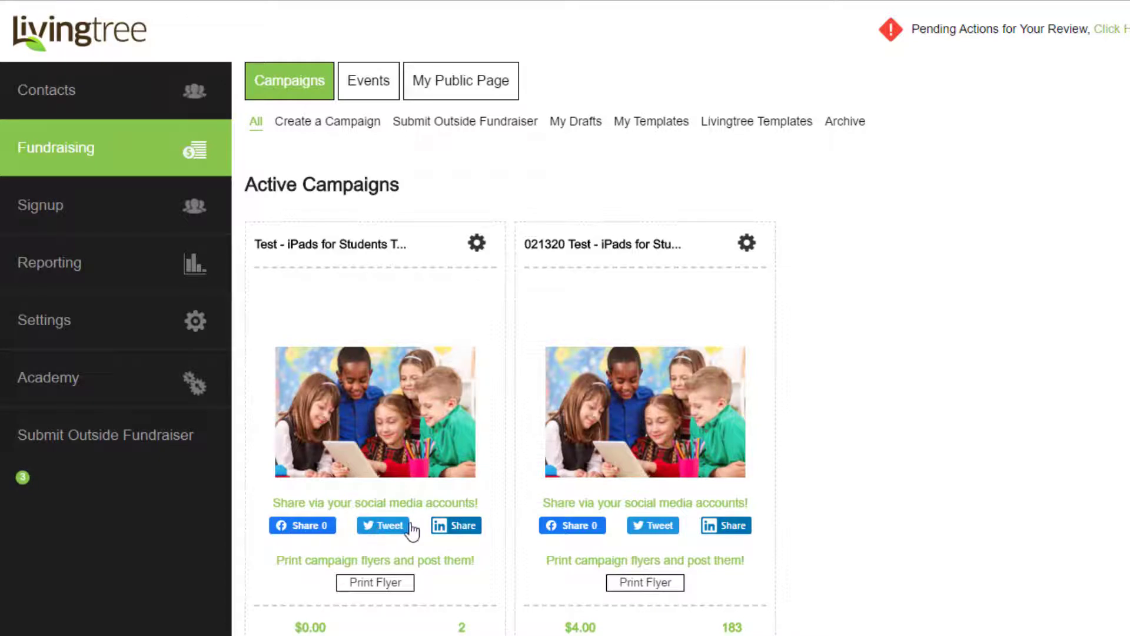
left_click(380, 583)
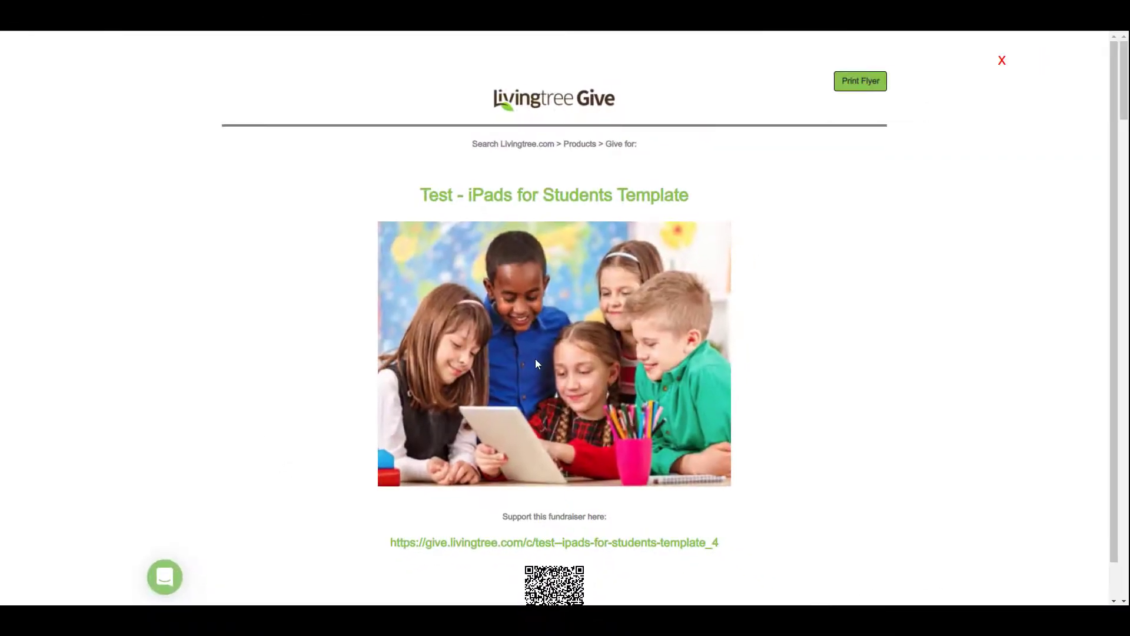
scroll(535, 360, "down", 1)
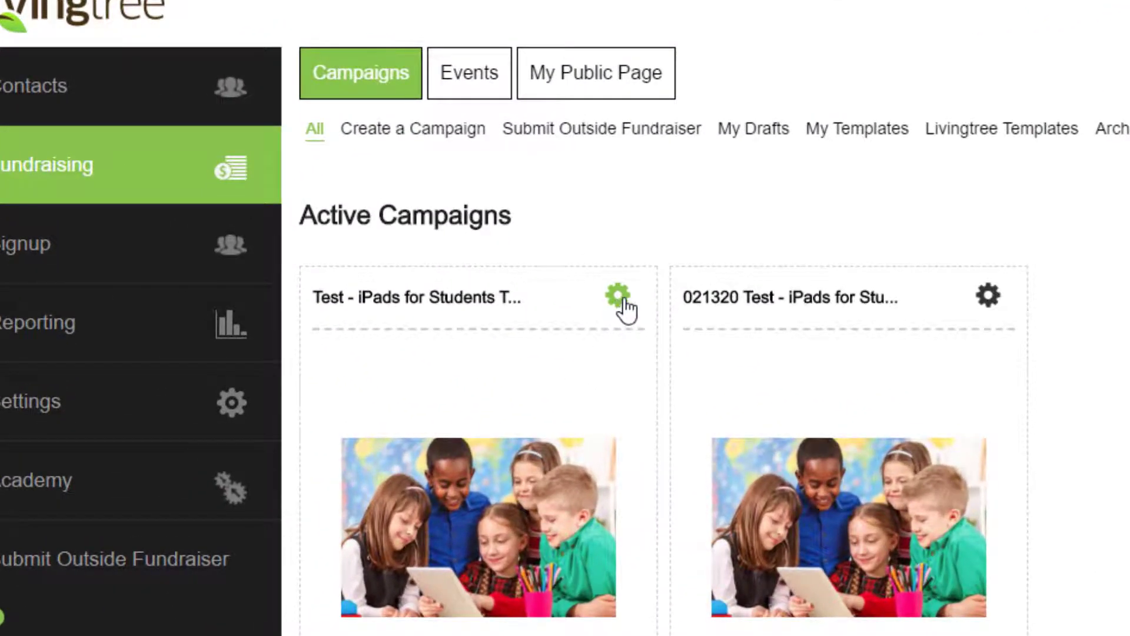
Open the "Test - iPads for Students Template" campaign for editing, review its Step 1 Basics, and return to the campaign list
left_click(618, 307)
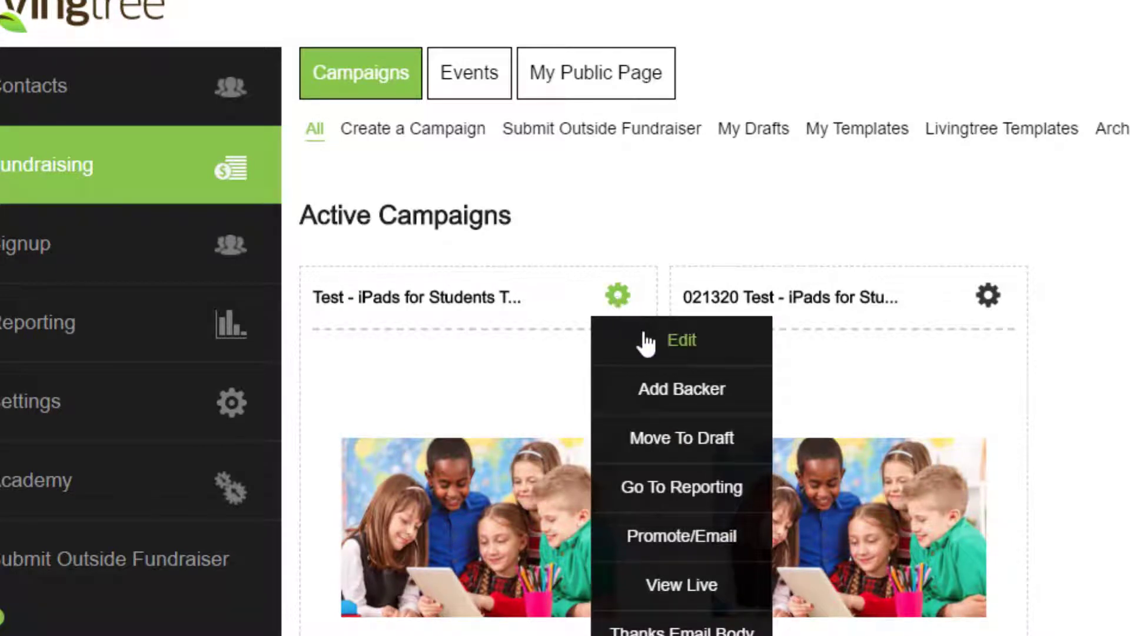
left_click(618, 312)
left_click(620, 306)
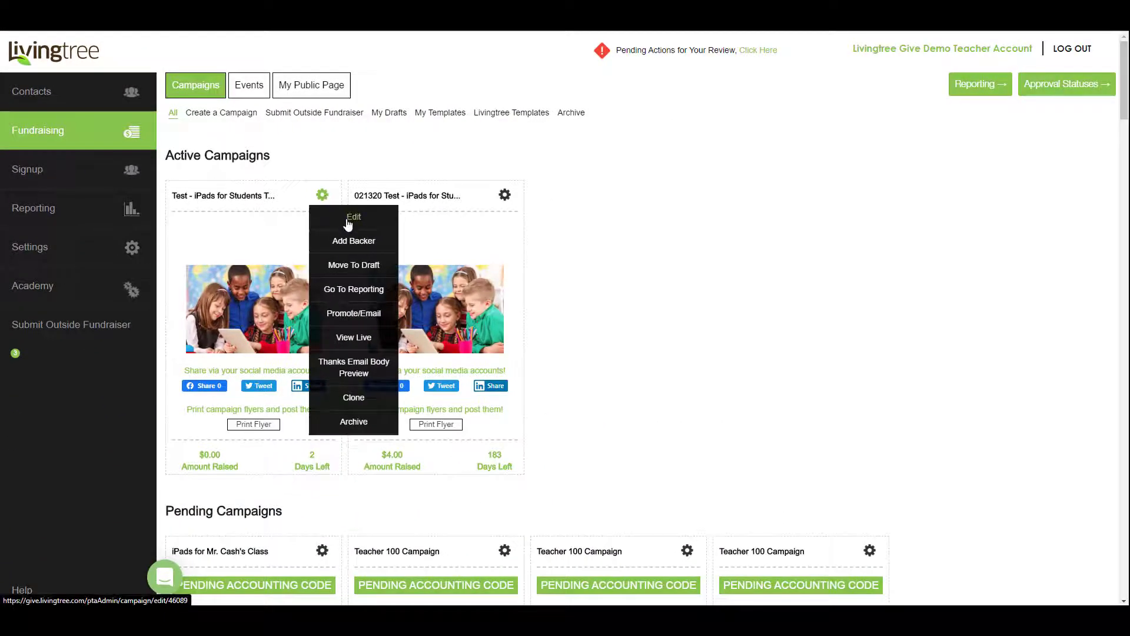
left_click(348, 221)
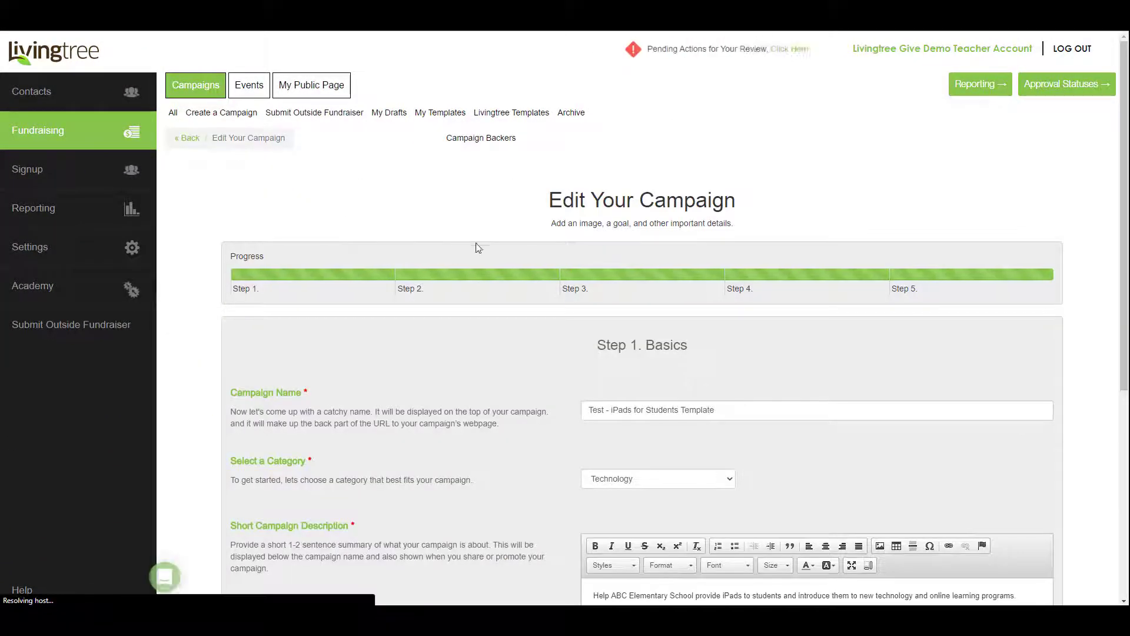
scroll(511, 333, "down", 4)
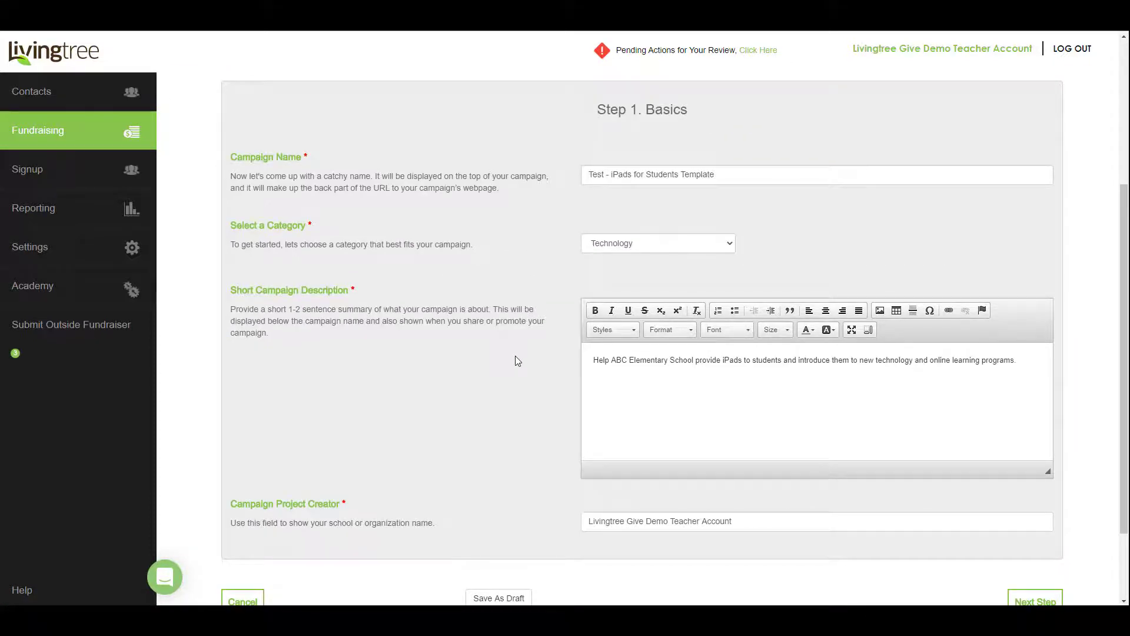
scroll(518, 361, "up", 4)
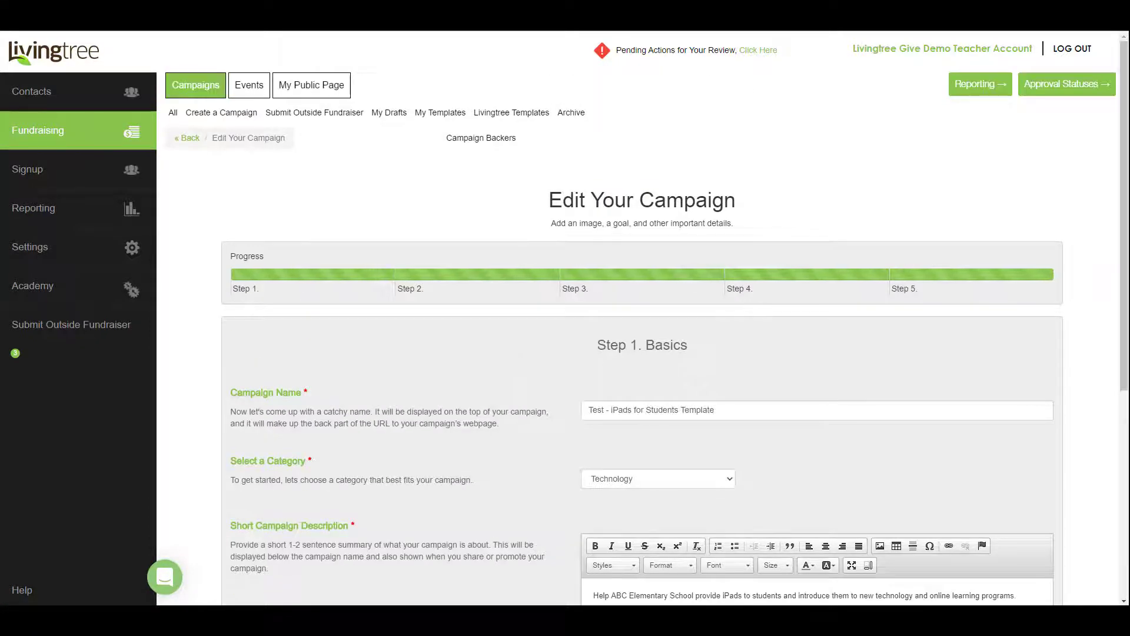
key("alt+Left")
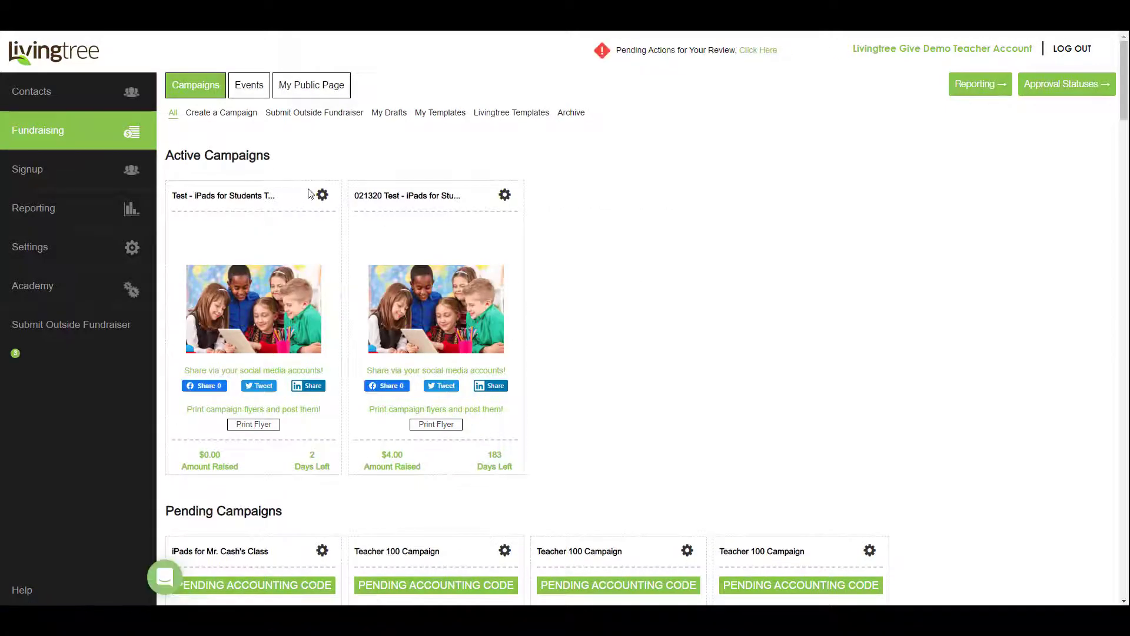
Examine the Add Backer form of the "Test - iPads for Students Template" campaign and close it without adding a backer
left_click(322, 194)
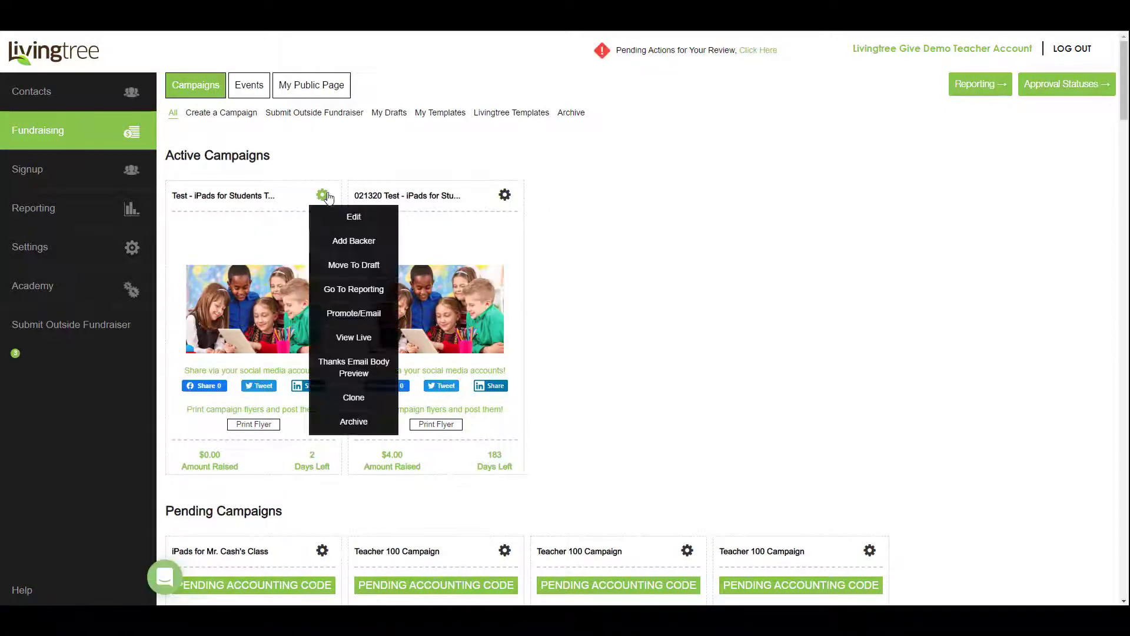
left_click(353, 241)
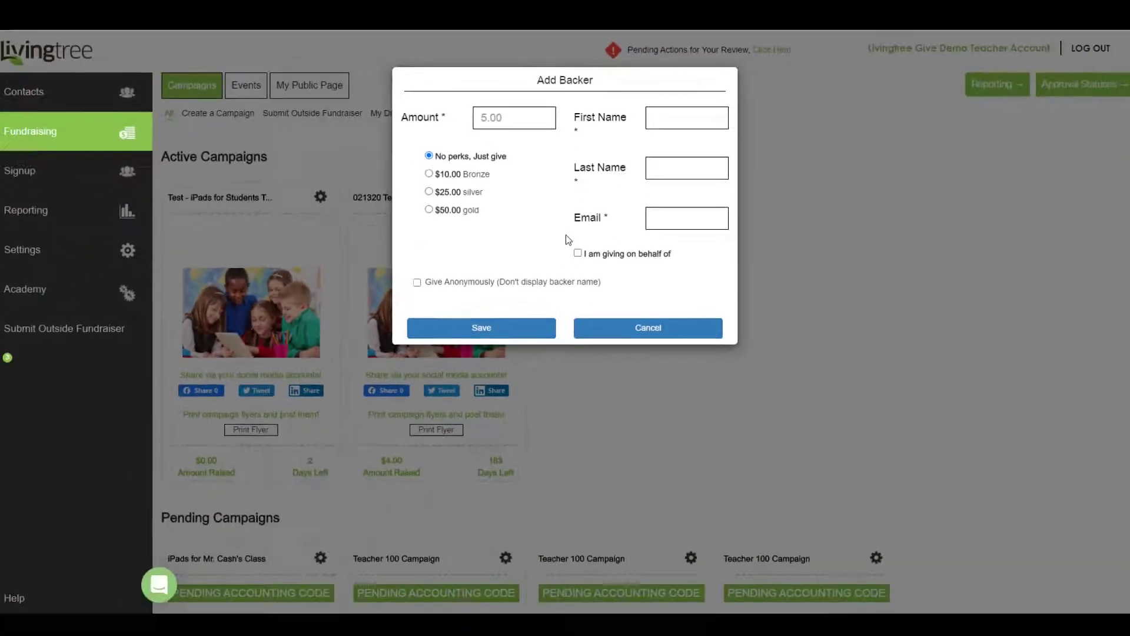
left_click(646, 324)
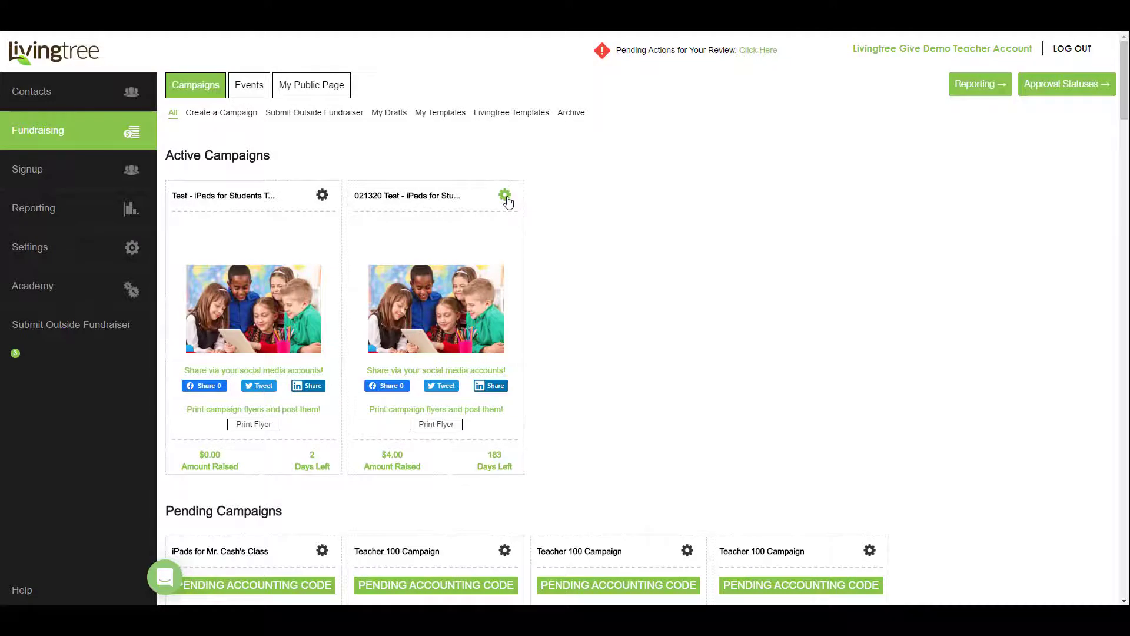
View the donation report of the "021320 Test - iPads for Students" campaign
left_click(505, 196)
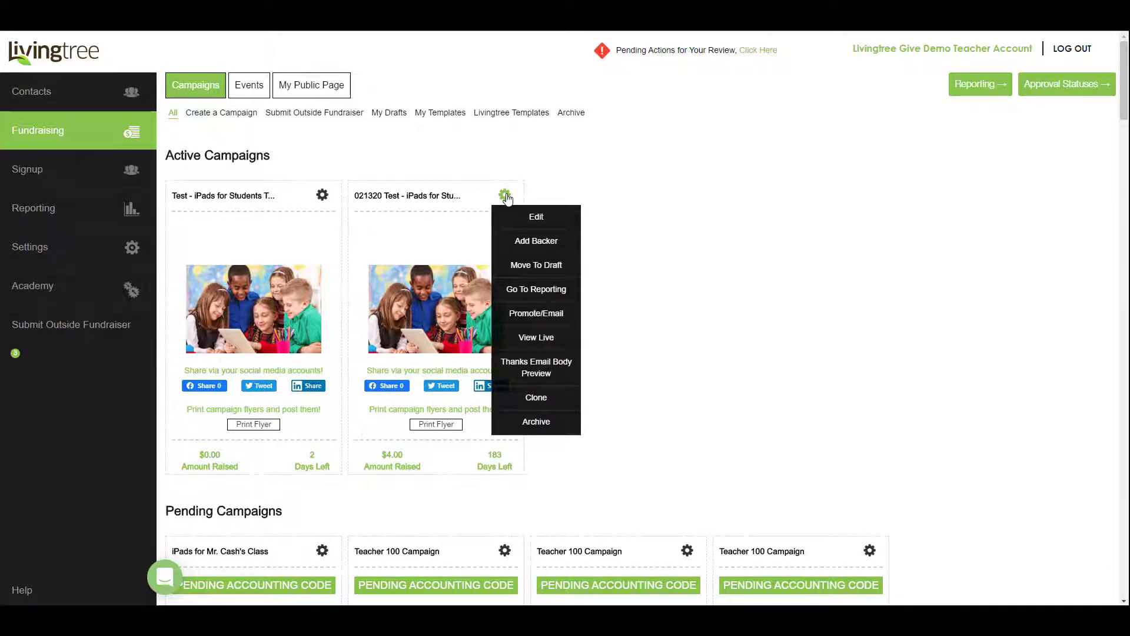
left_click(554, 296)
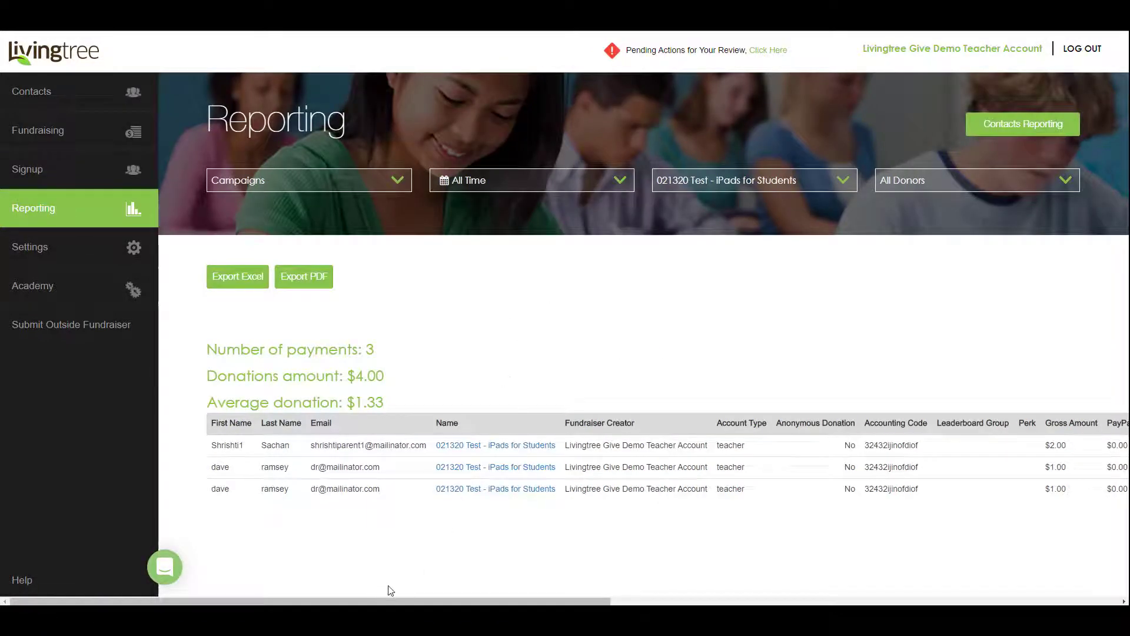
mouse_move(415, 603)
left_mouse_down()
mouse_move(689, 603)
mouse_move(412, 603)
left_mouse_up()
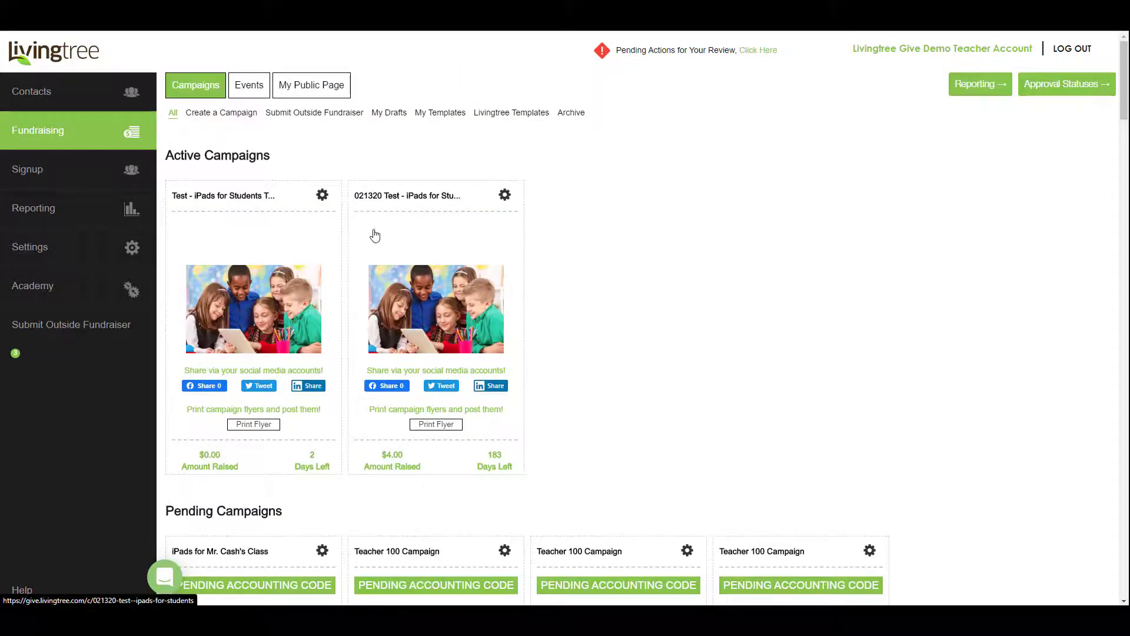
Open the Promote/Email option of the "Test - iPads for Students Template" campaign
left_click(324, 203)
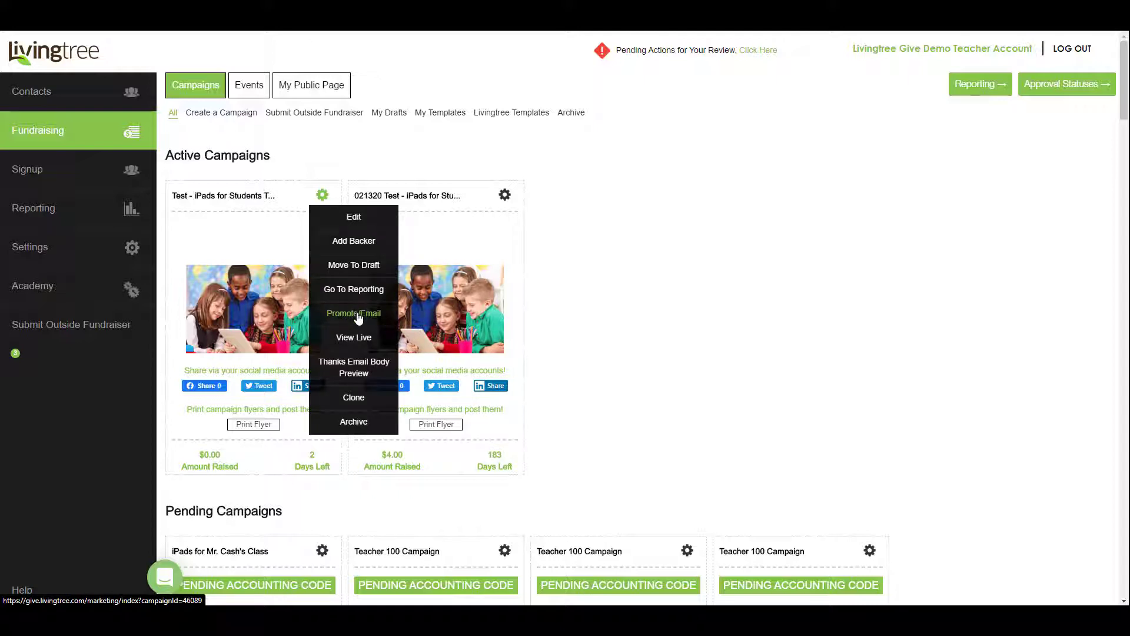
left_click(323, 196)
left_click(323, 197)
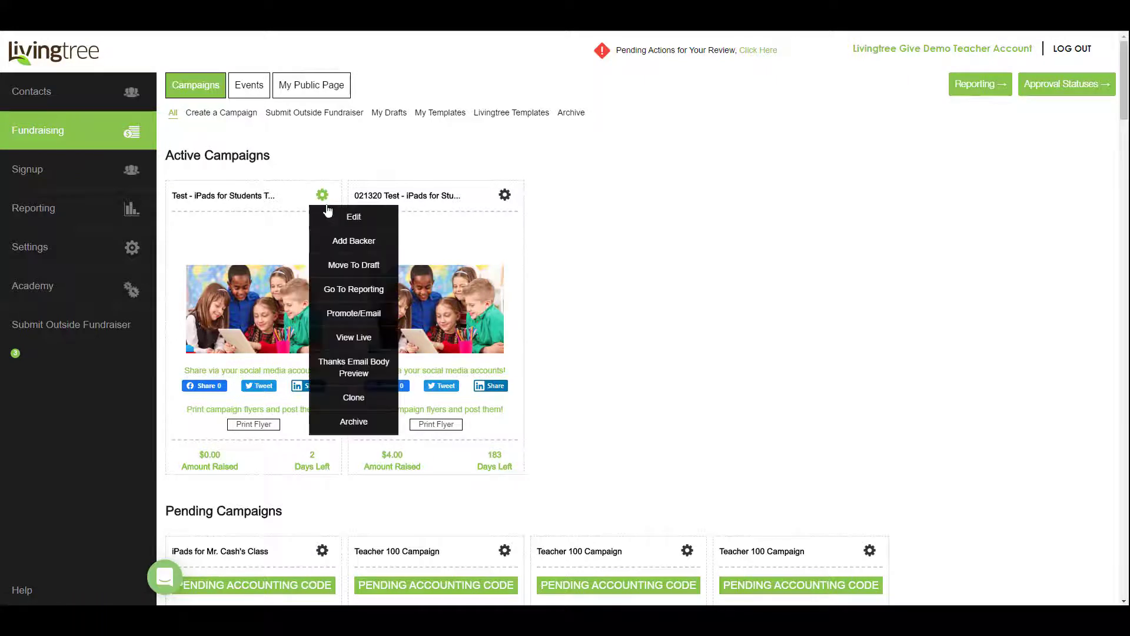
left_click(354, 314)
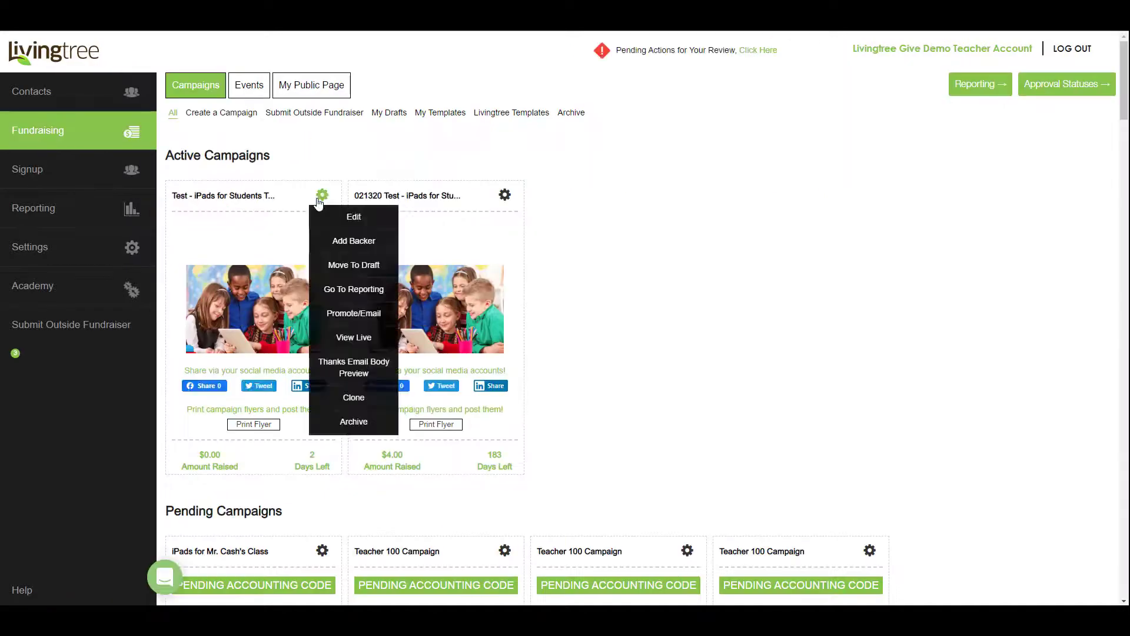
View the live page of the "Test - iPads for Students Template" campaign and look through its description and donation amounts
left_click(360, 339)
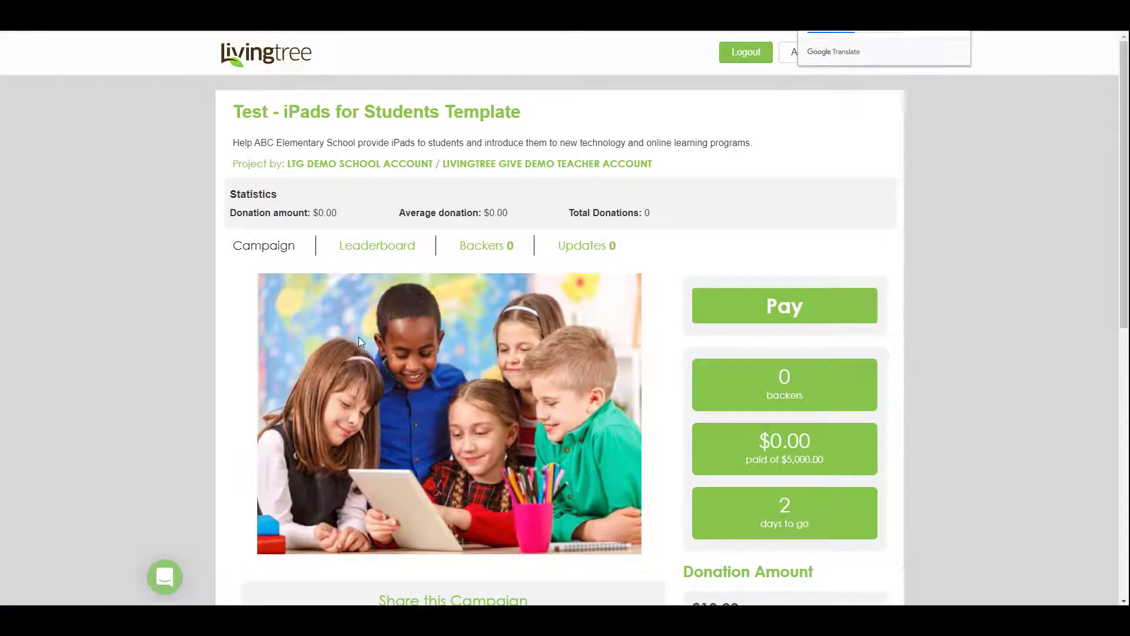
scroll(471, 343, "down", 9)
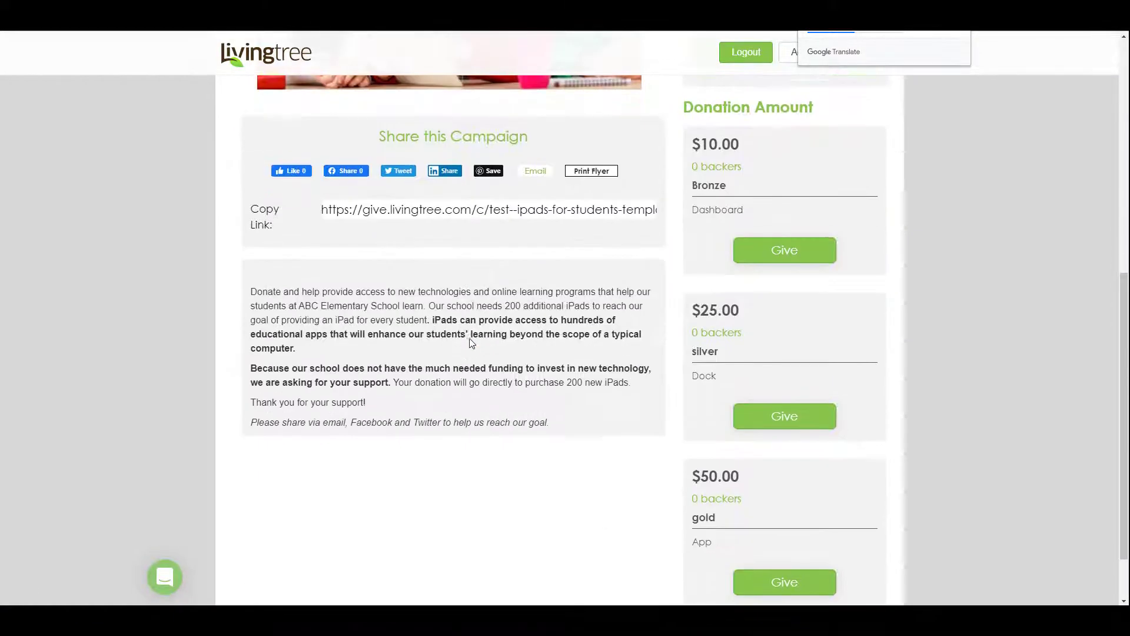
scroll(469, 340, "up", 9)
scroll(469, 338, "down", 9)
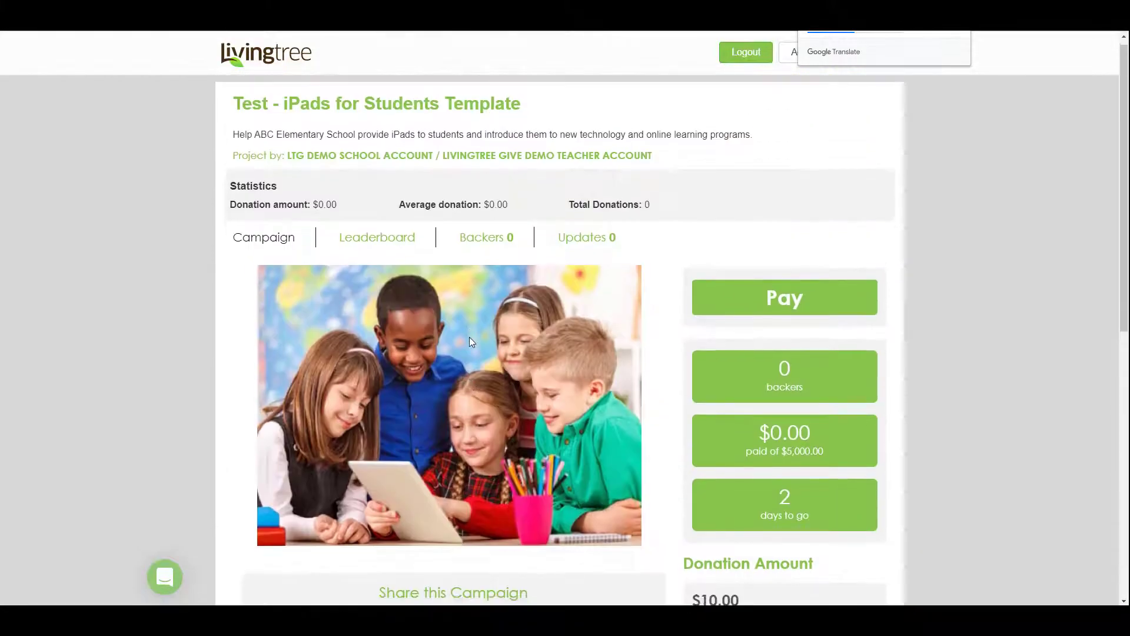
scroll(467, 383, "up", 9)
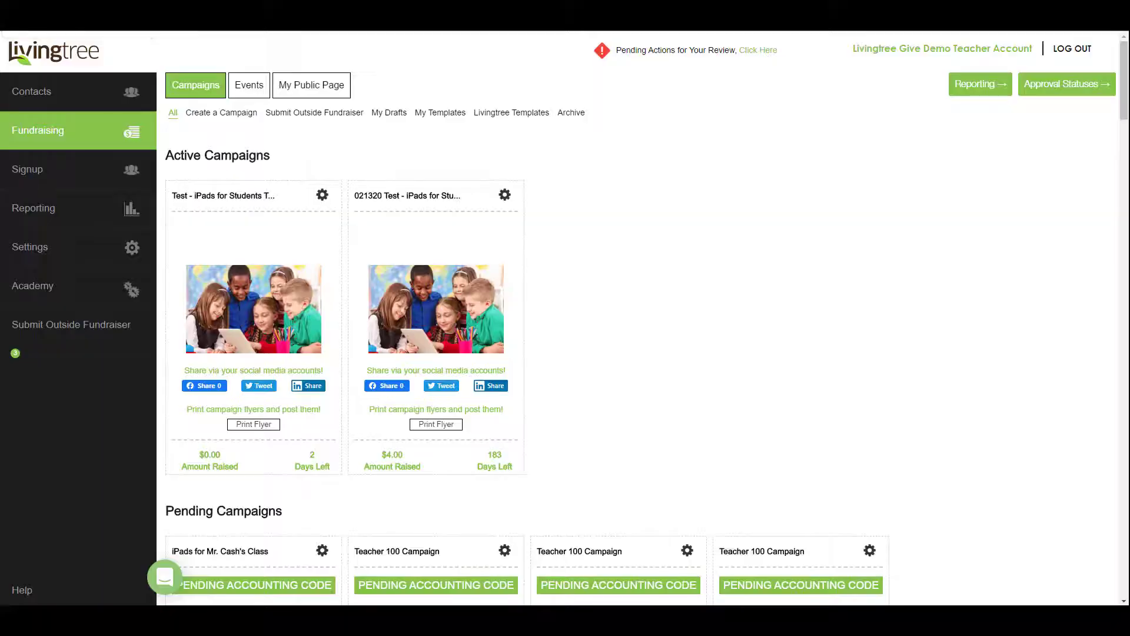
Preview the thank-you email body of the "Test - iPads for Students Template" campaign
left_click(322, 195)
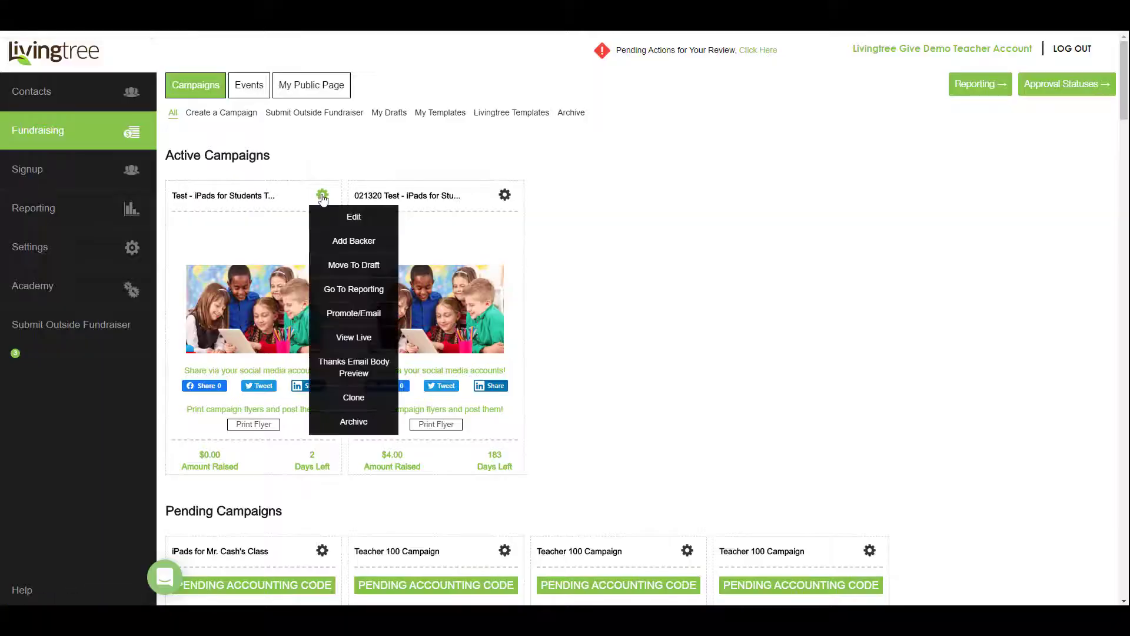
left_click(361, 369)
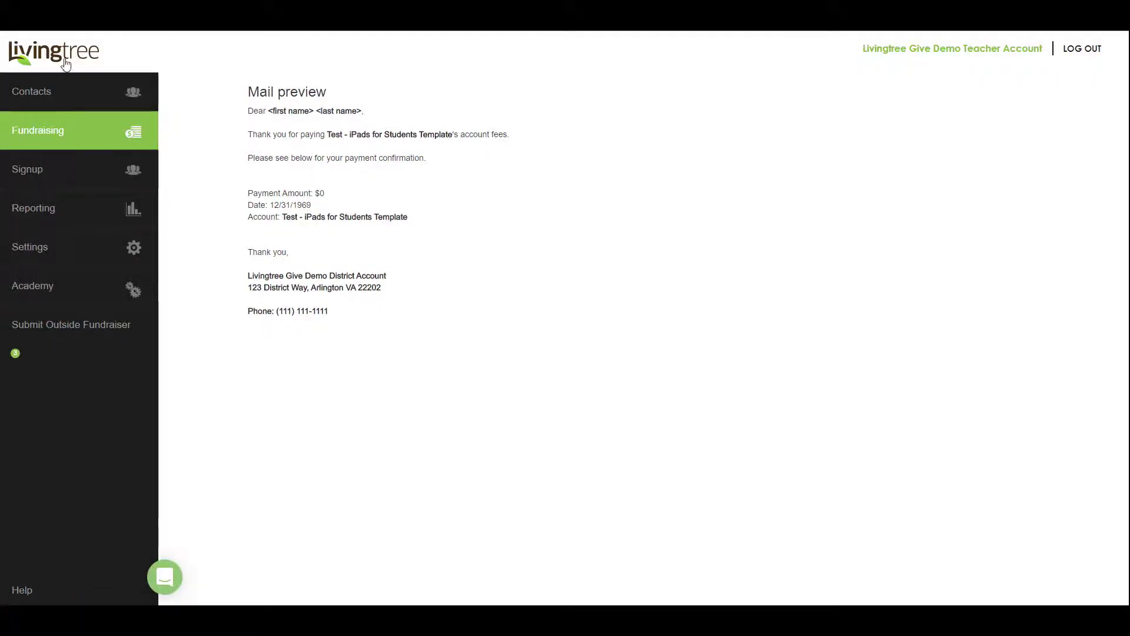
mouse_move(324, 197)
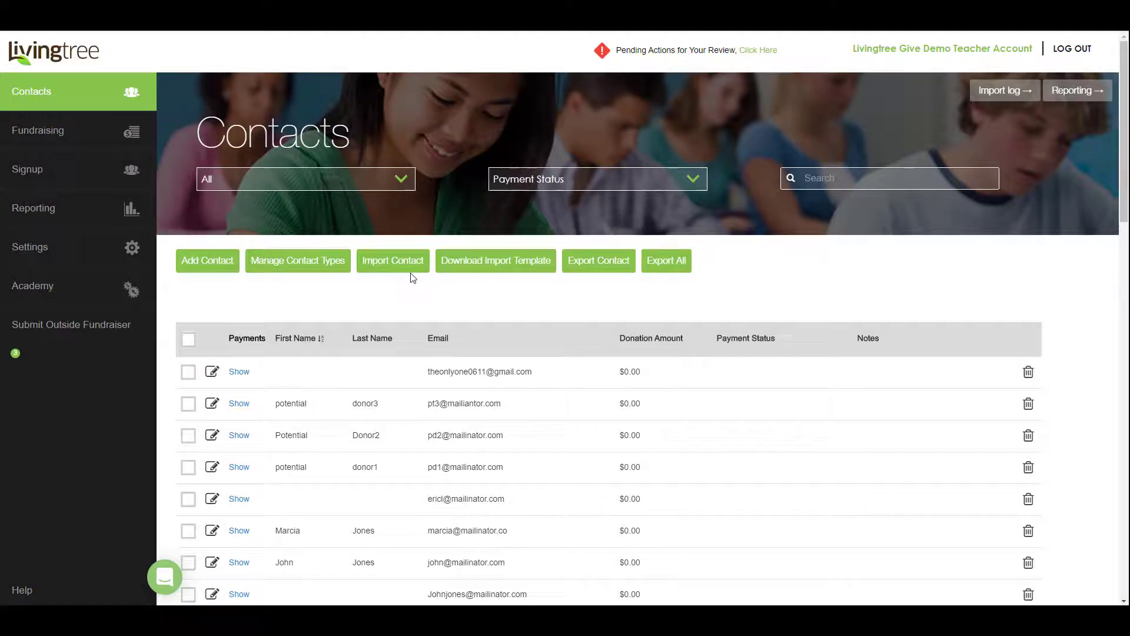
Look through the list of contacts with their donation amounts and payment statuses
scroll(656, 461, "down", 5)
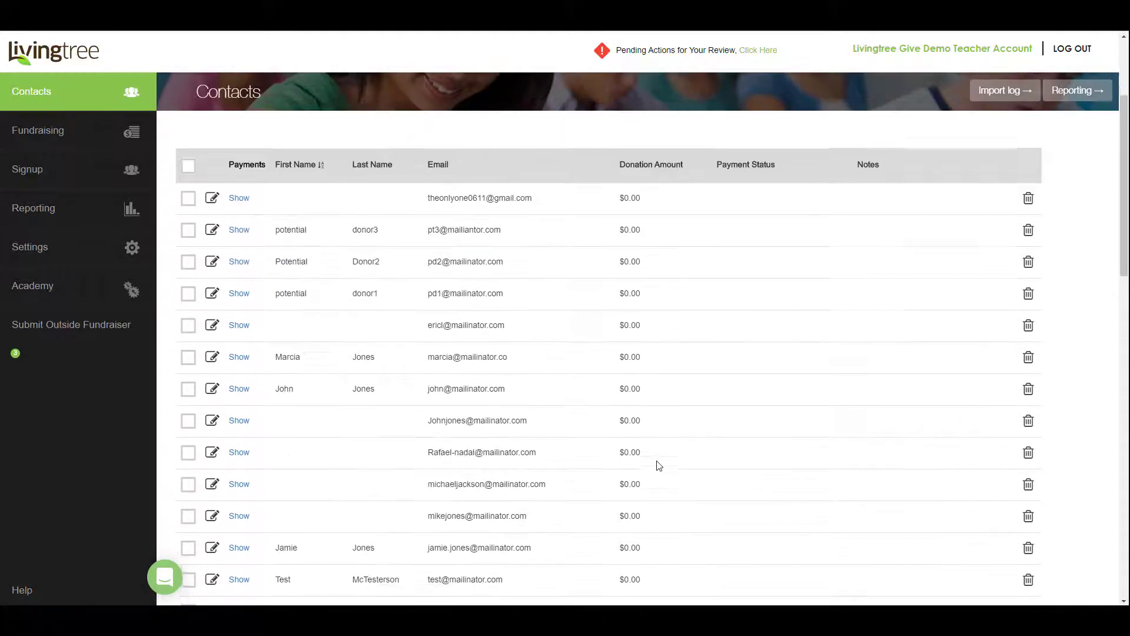
scroll(658, 465, "down", 10)
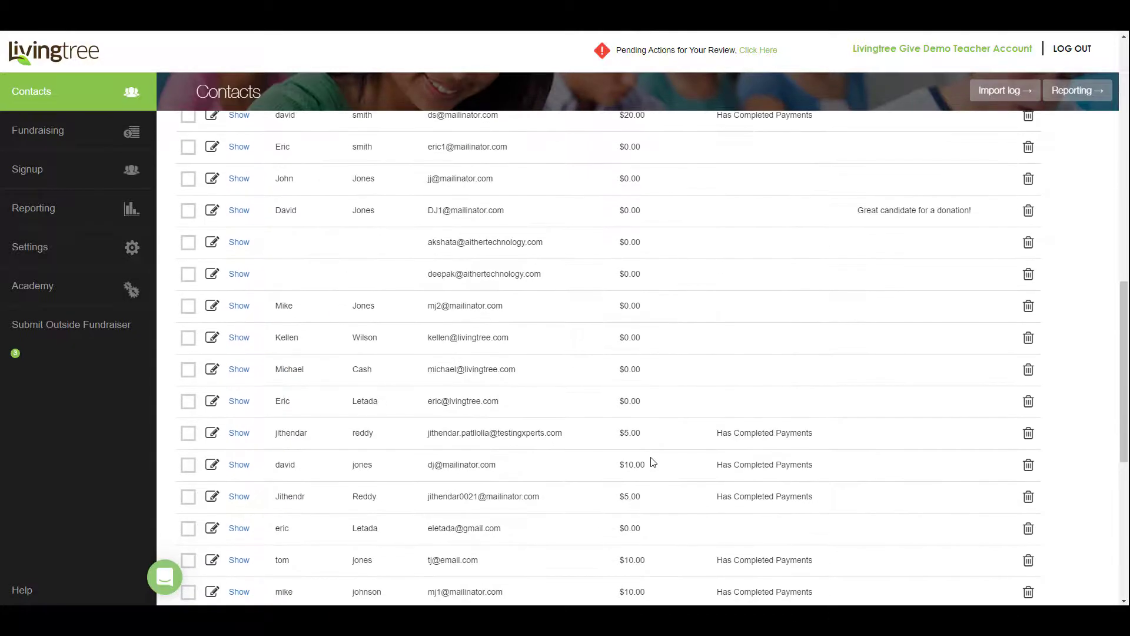
scroll(653, 462, "up", 15)
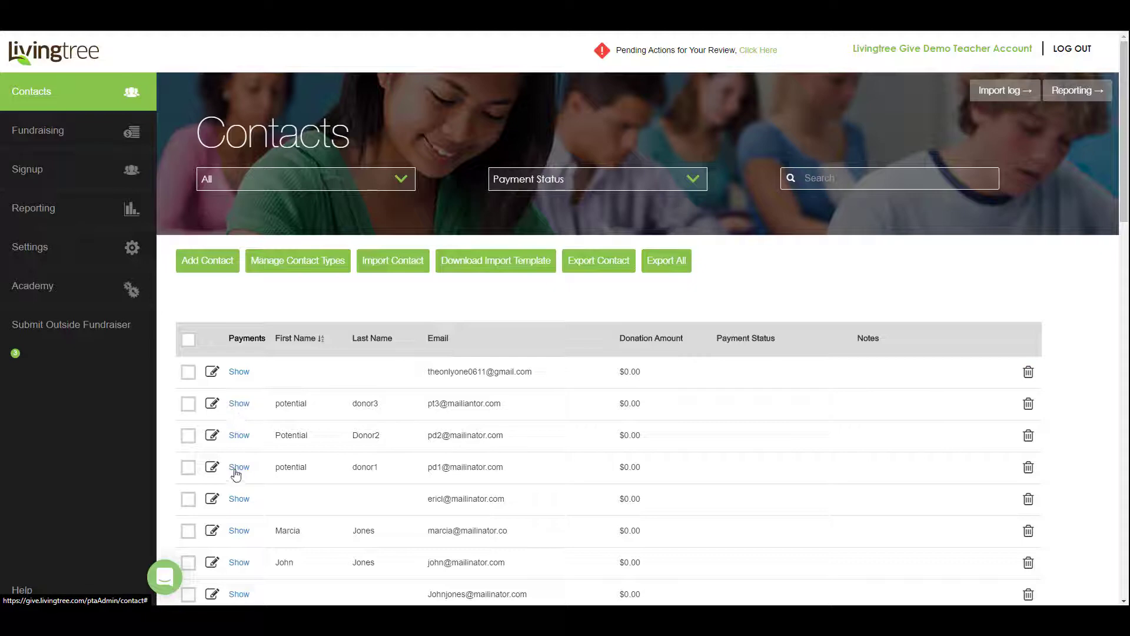
View the payments of the sixth and seventh contacts in the list, closing each payment window
scroll(252, 467, "down", 1)
scroll(255, 465, "down", 1)
left_click(237, 418)
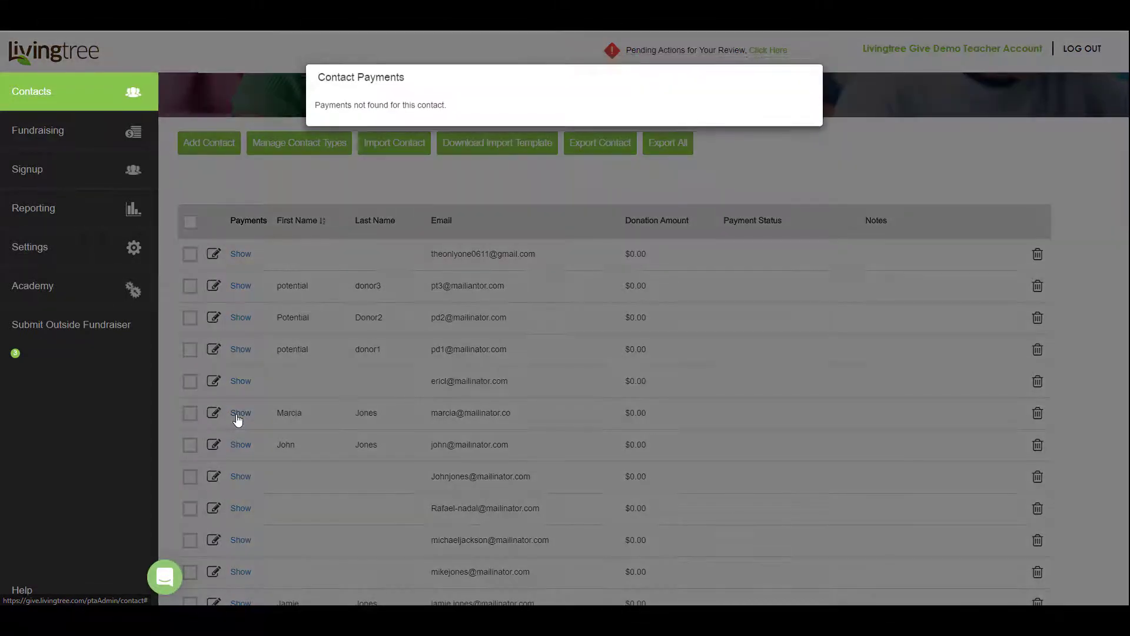
left_click(236, 414)
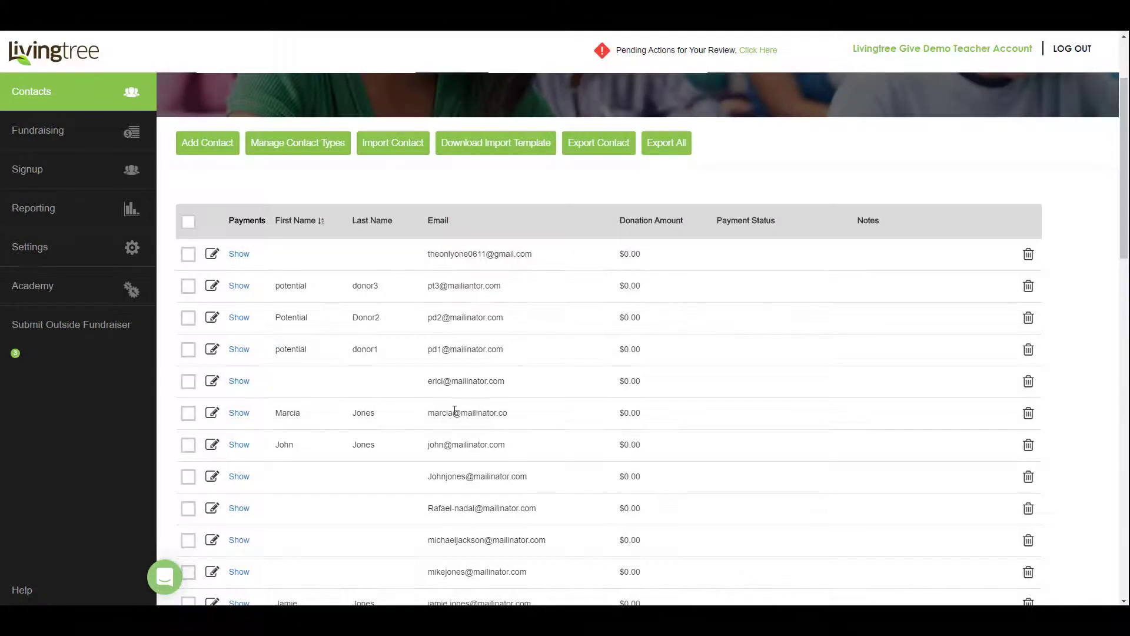
left_click(242, 446)
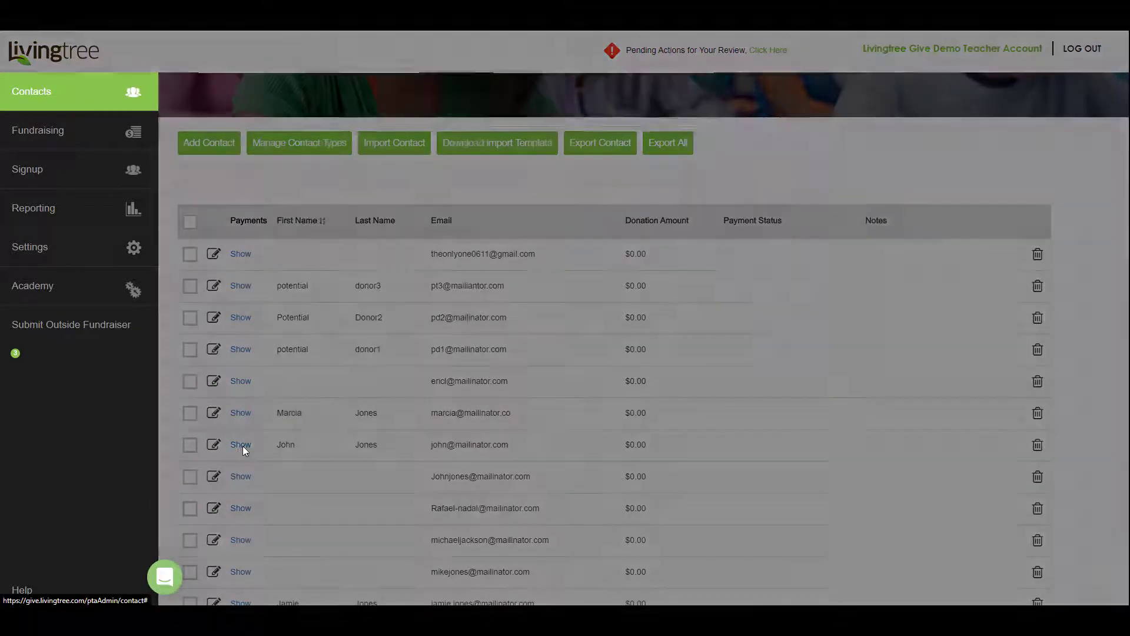
left_click(346, 445)
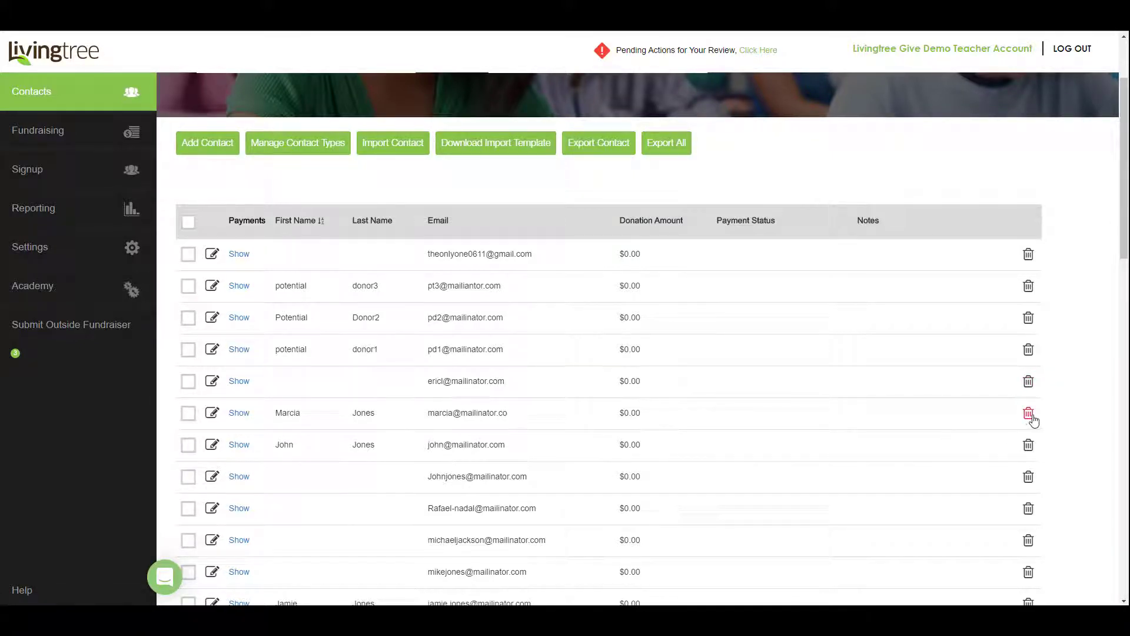
scroll(683, 498, "up", 2)
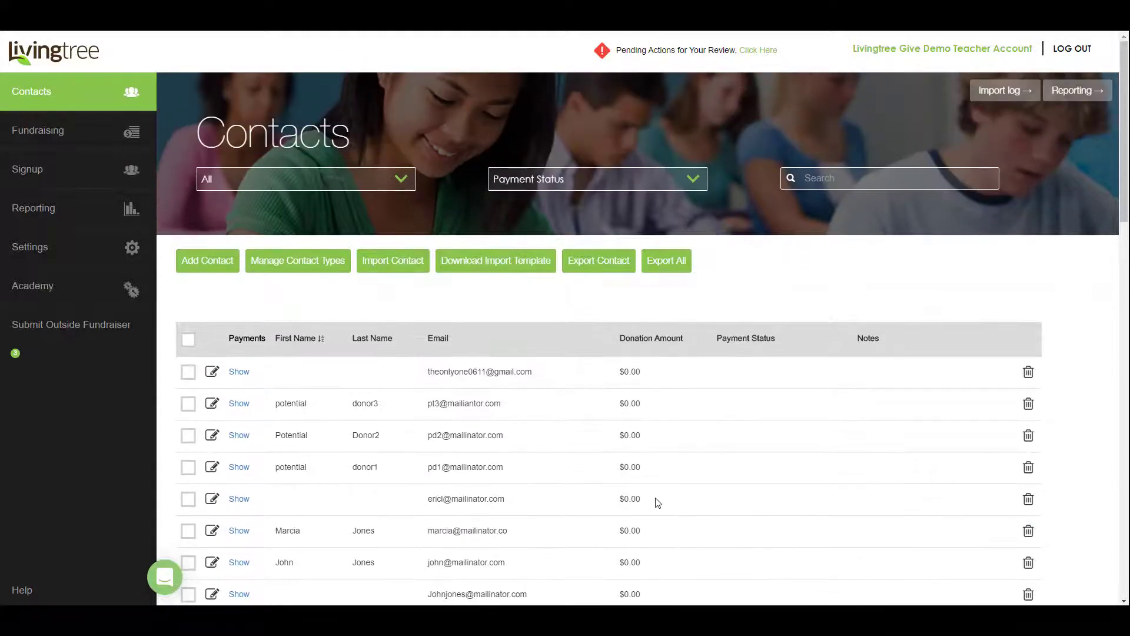
Examine the form for adding a contact with the Alumni and Parents contact types, and close it without saving
left_click(203, 266)
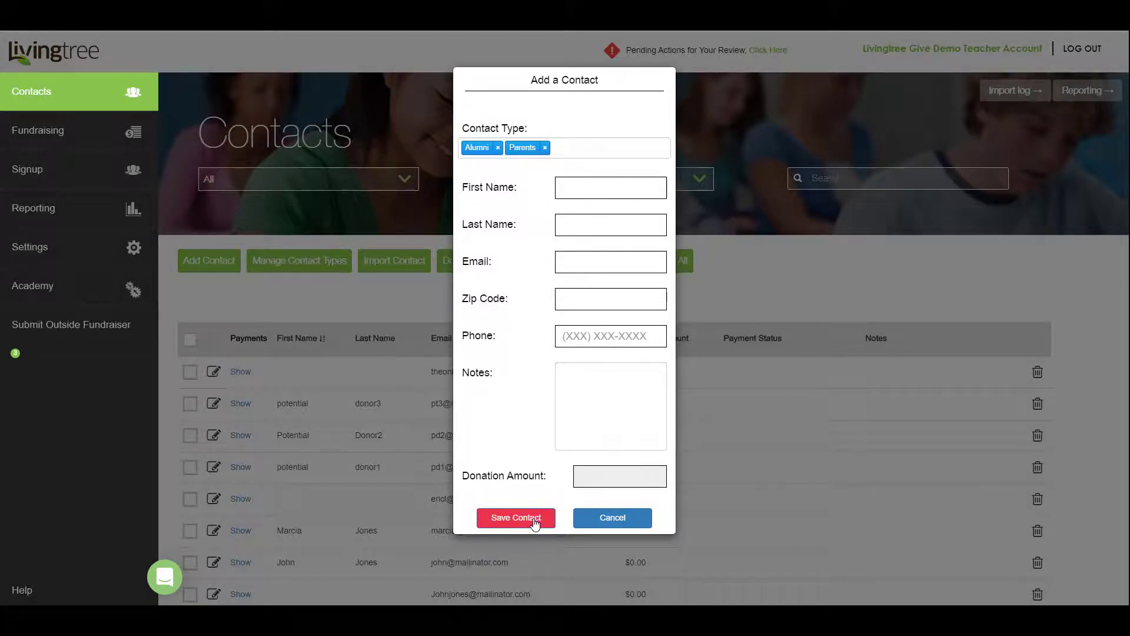
left_click(609, 518)
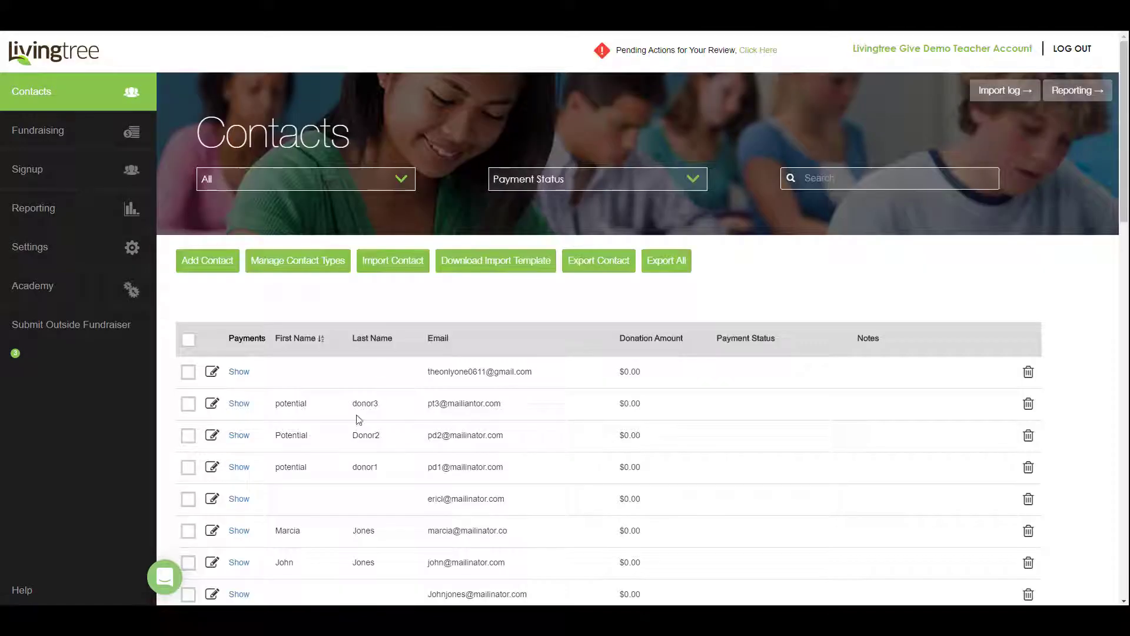
scroll(300, 349, "down", 1)
scroll(299, 349, "down", 3)
scroll(444, 431, "up", 4)
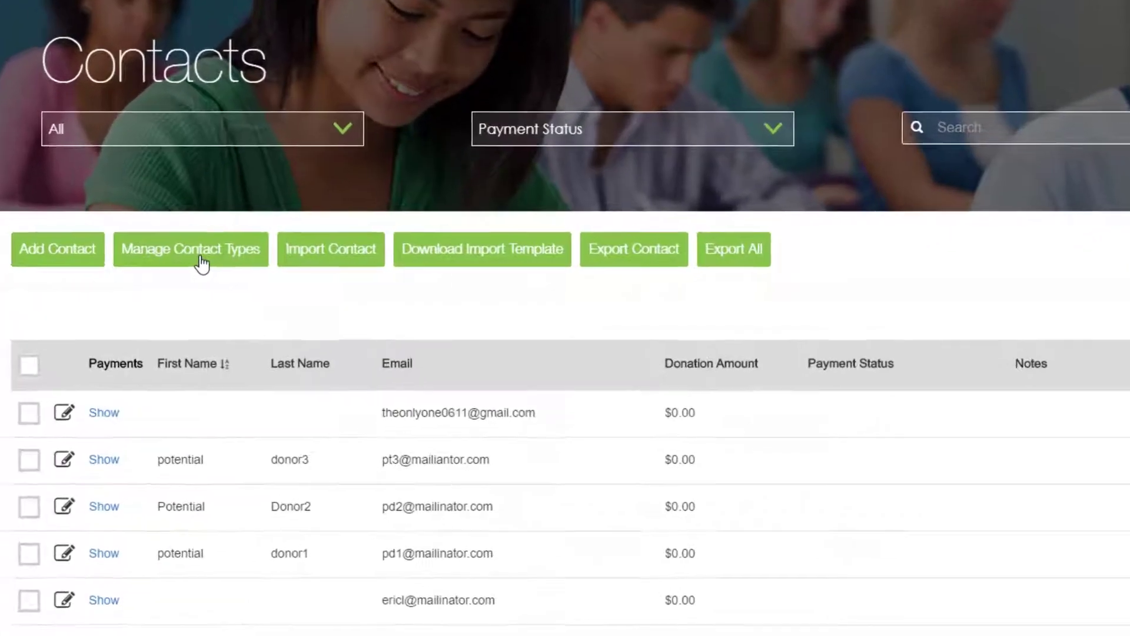
Delete the custom contact type named after a person, and view the entry field for adding a contact type
left_click(202, 259)
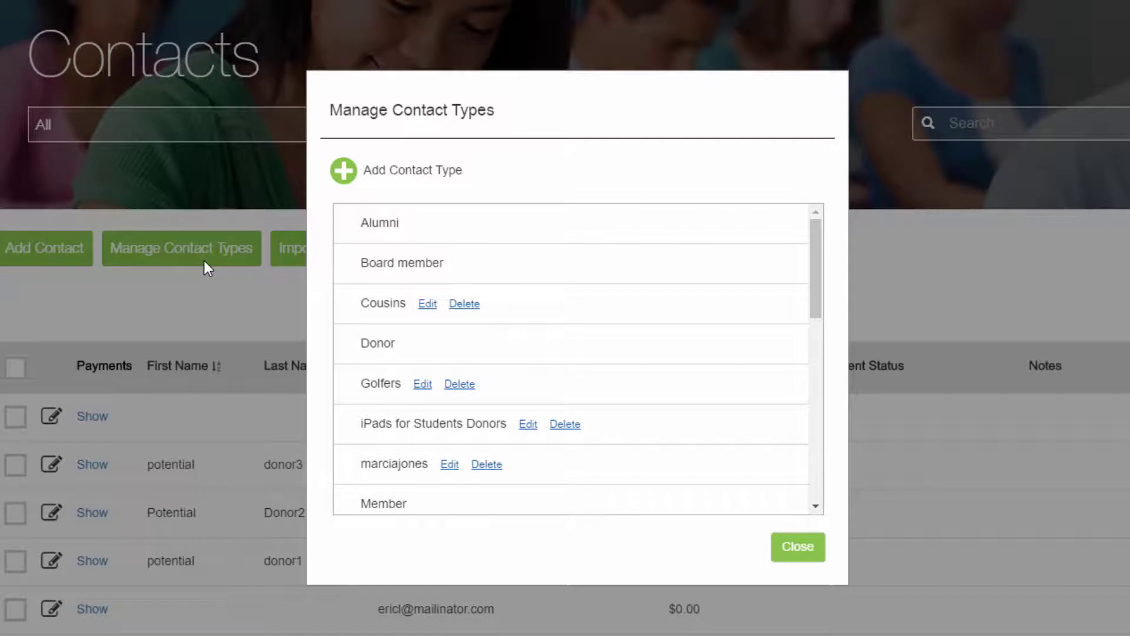
scroll(612, 398, "down", 5)
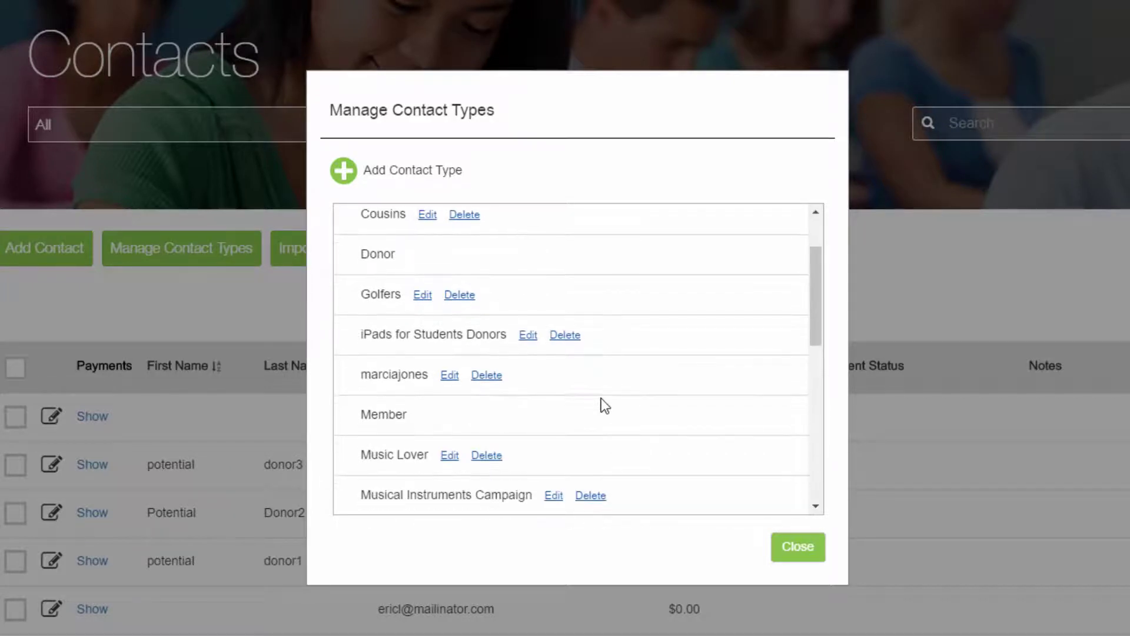
scroll(524, 338, "up", 2)
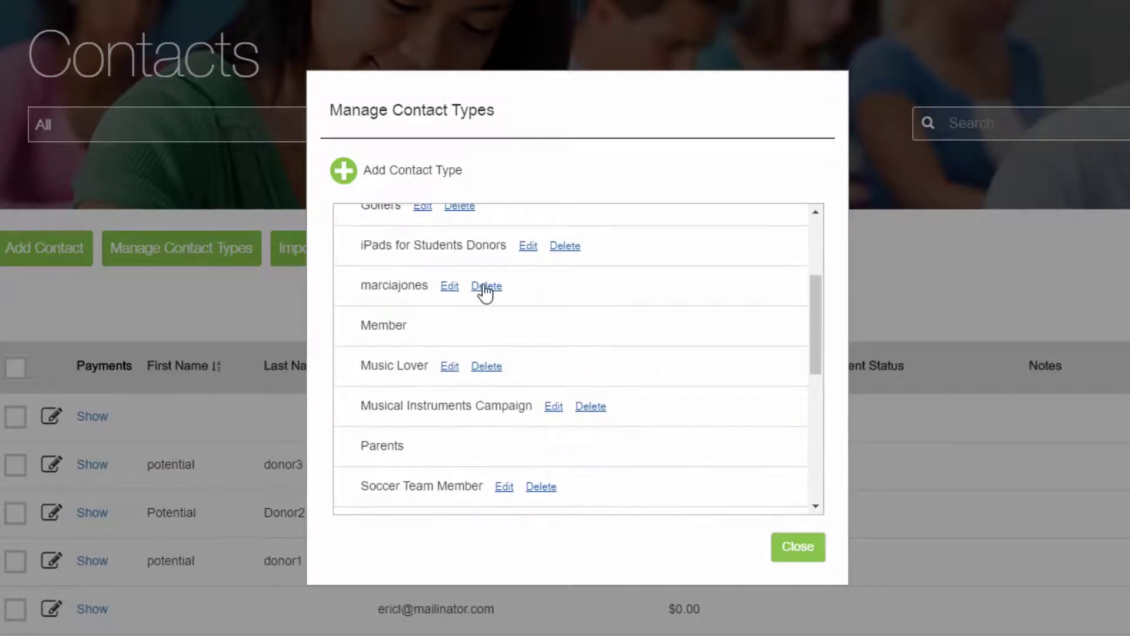
left_click(481, 288)
left_click(658, 6)
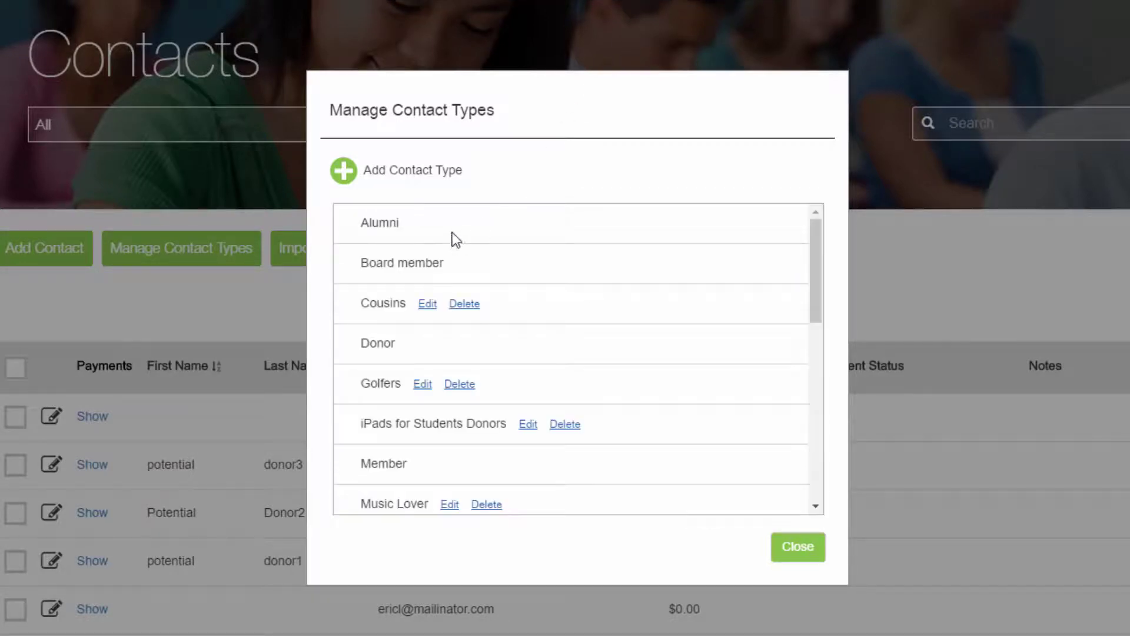
left_click(344, 177)
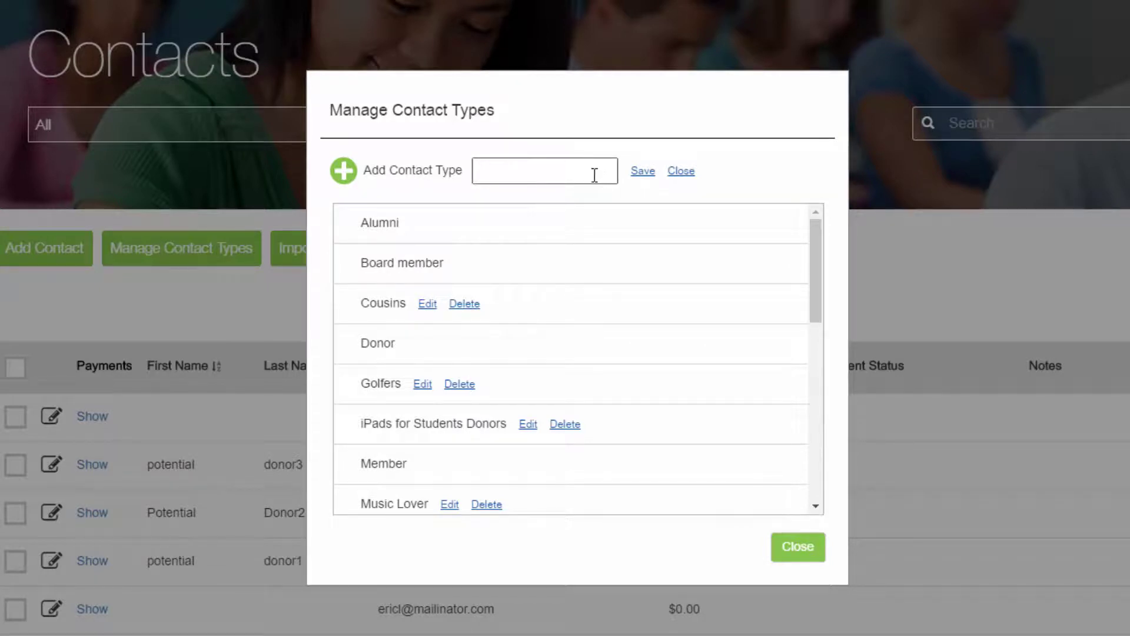
left_click(801, 549)
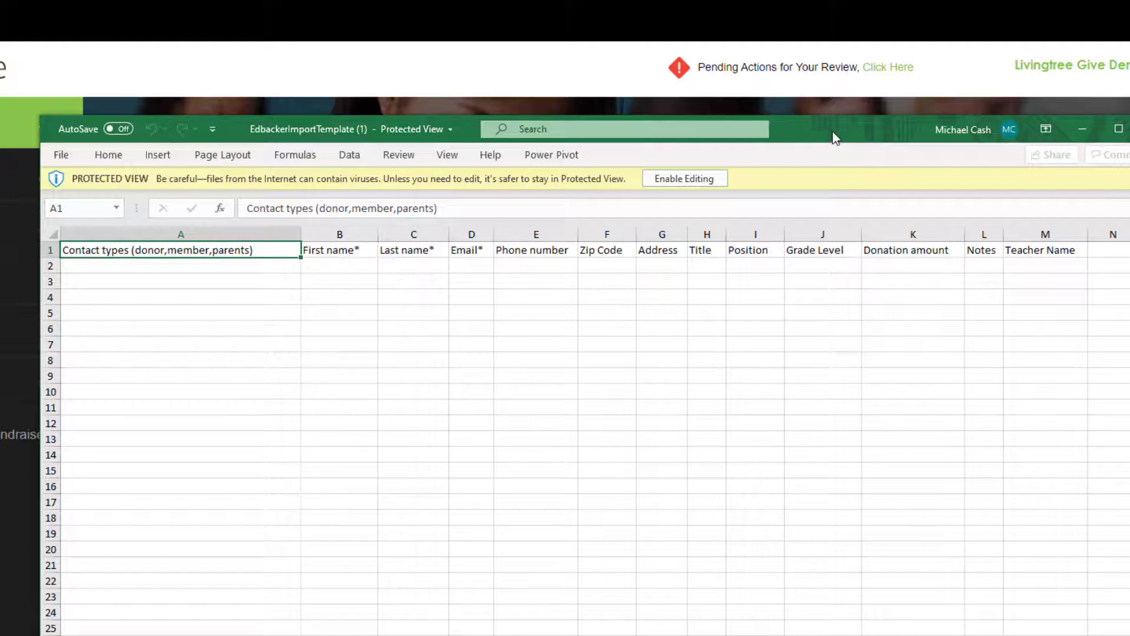
Look at the downloaded contact import template, and view the file selection for importing contacts without choosing a file
left_click(1082, 129)
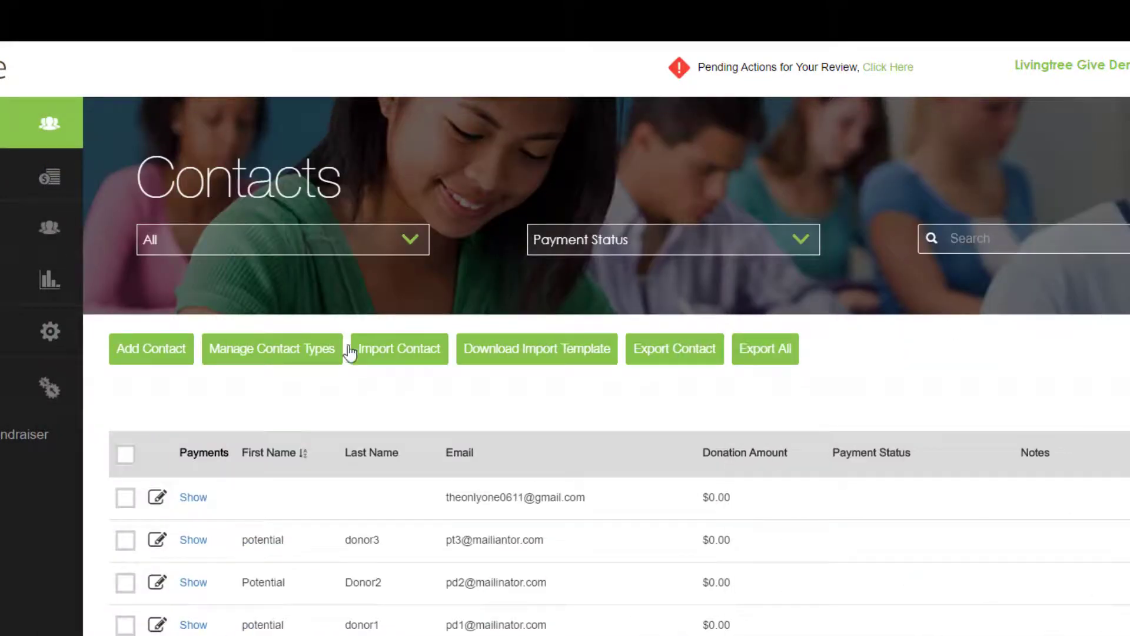
left_click(407, 354)
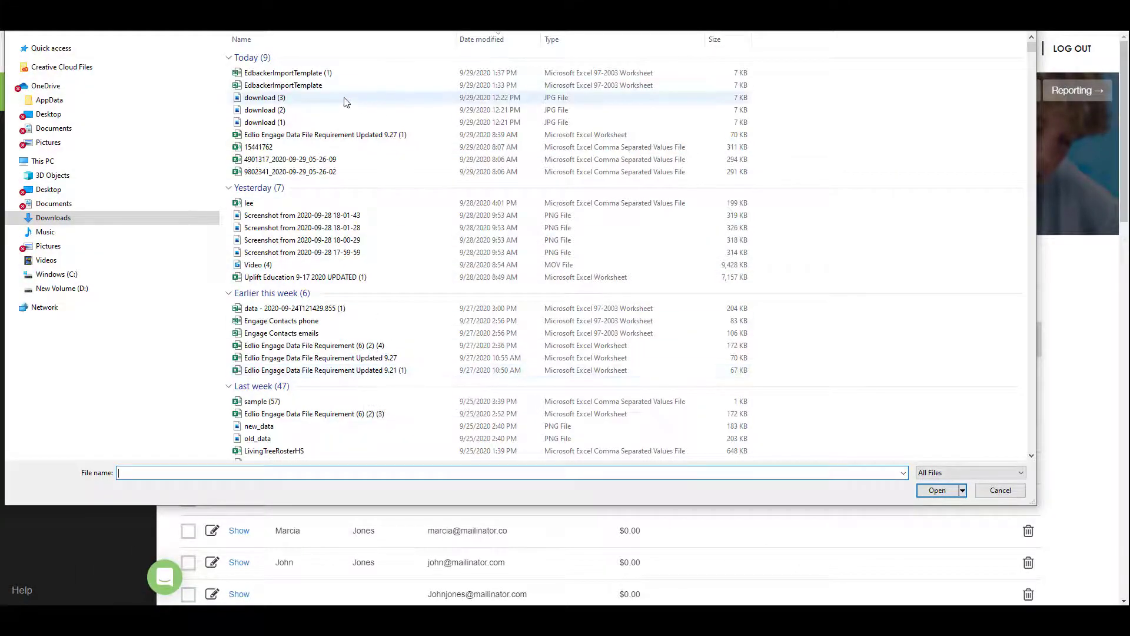
left_click(999, 496)
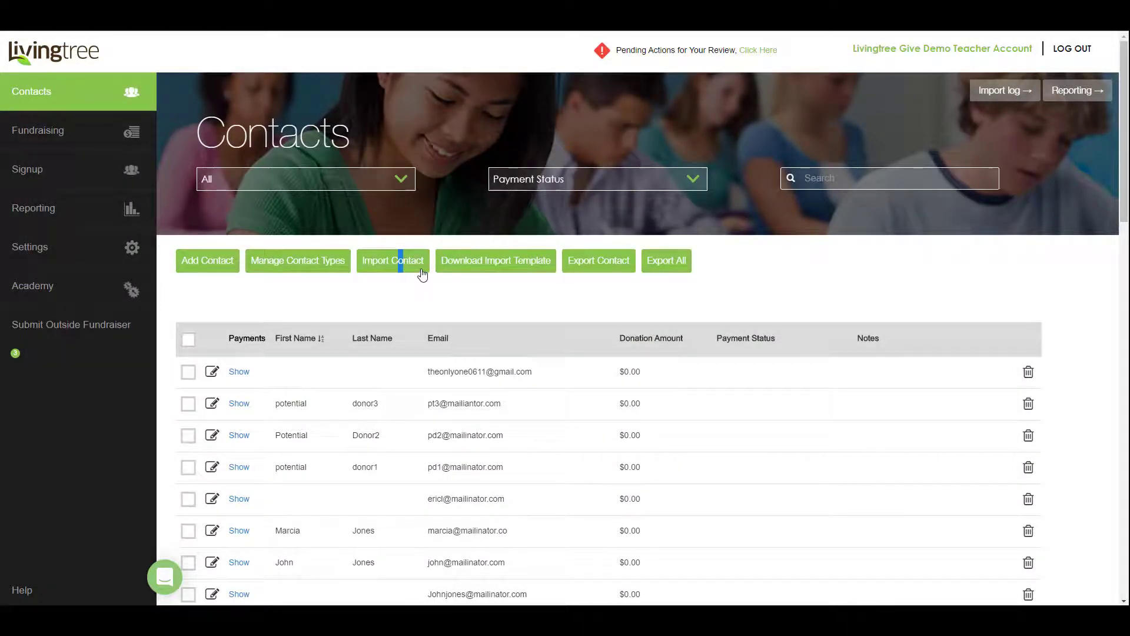
Try to export contacts without a selection, and select the first five contacts in the list
left_click(601, 262)
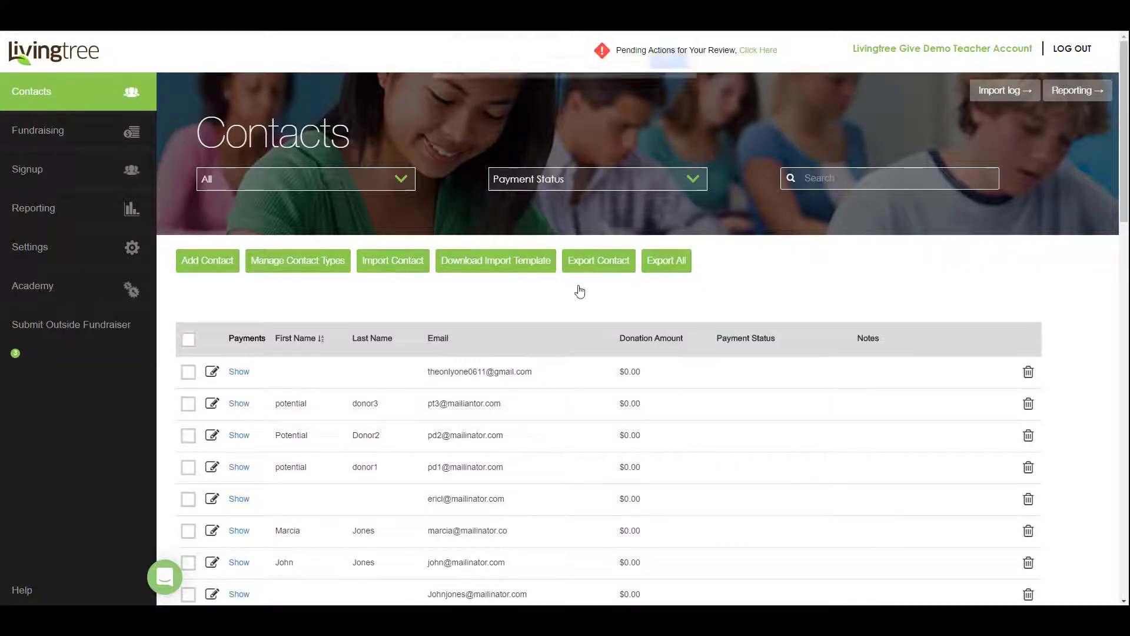
left_click(659, 69)
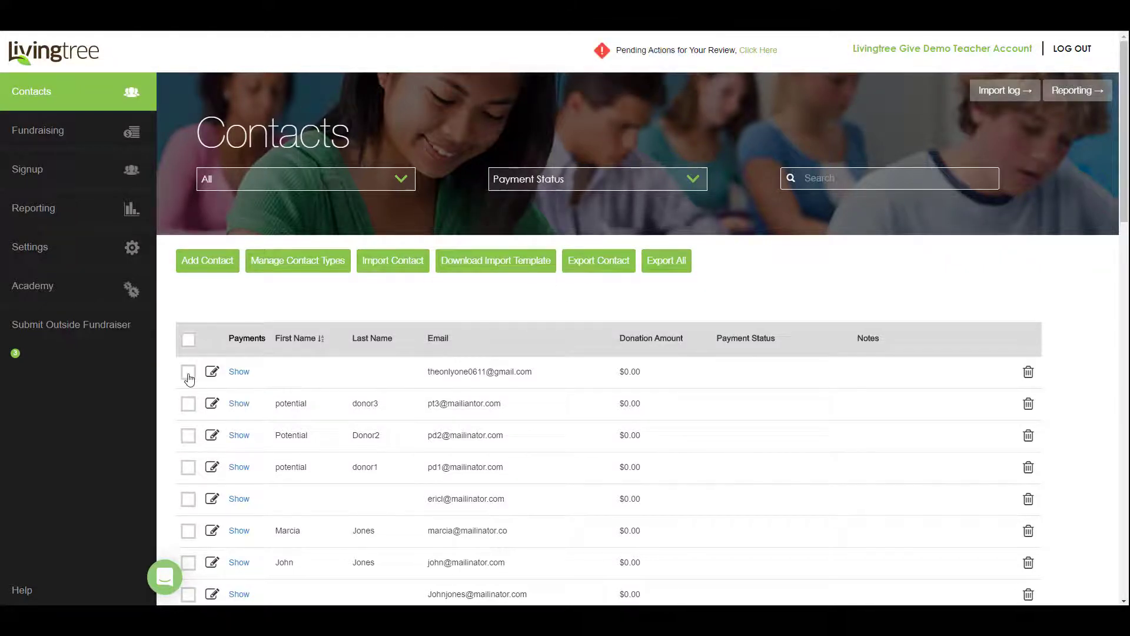
left_click(189, 371)
left_click(188, 403)
left_click(188, 436)
left_click(188, 467)
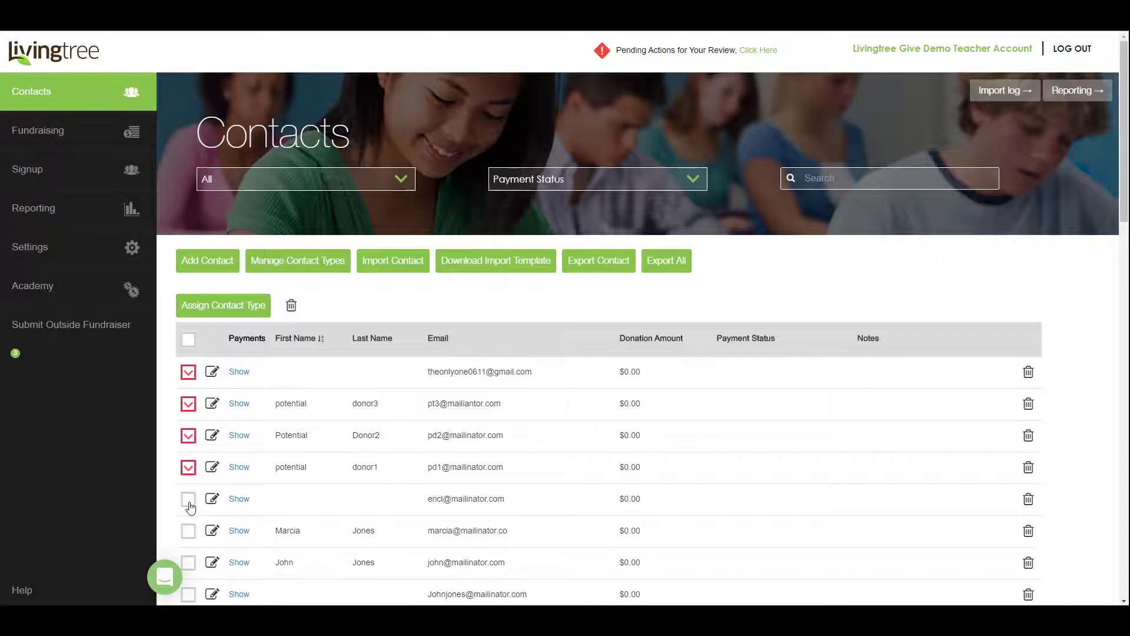
left_click(188, 499)
Export all contacts and look through the contact list
left_click(680, 269)
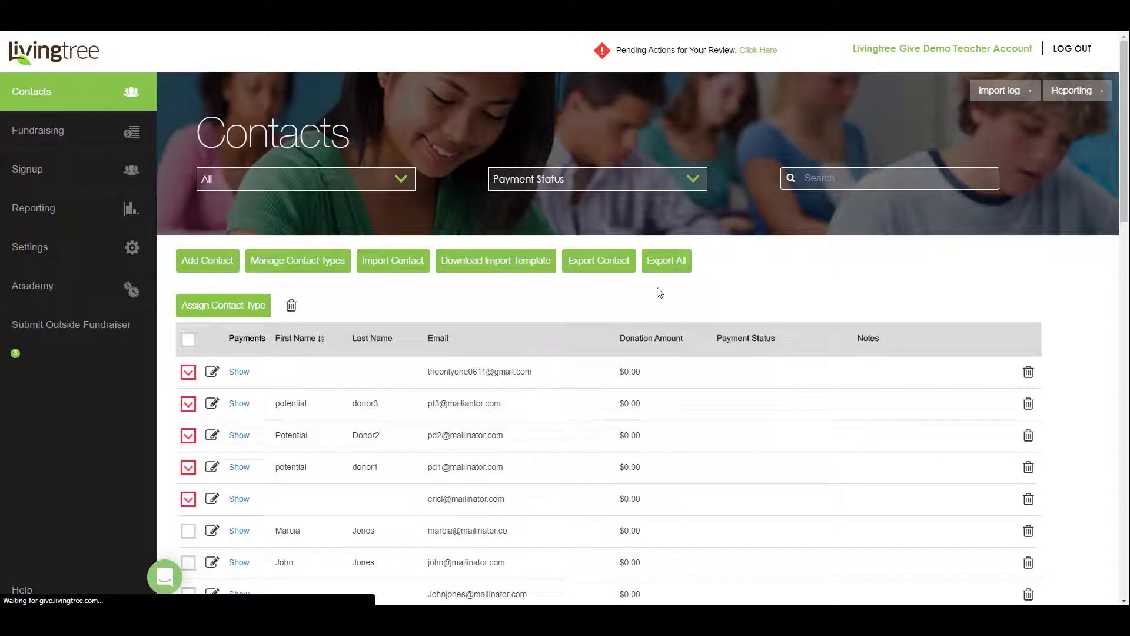
scroll(503, 388, "down", 1)
scroll(615, 393, "down", 2)
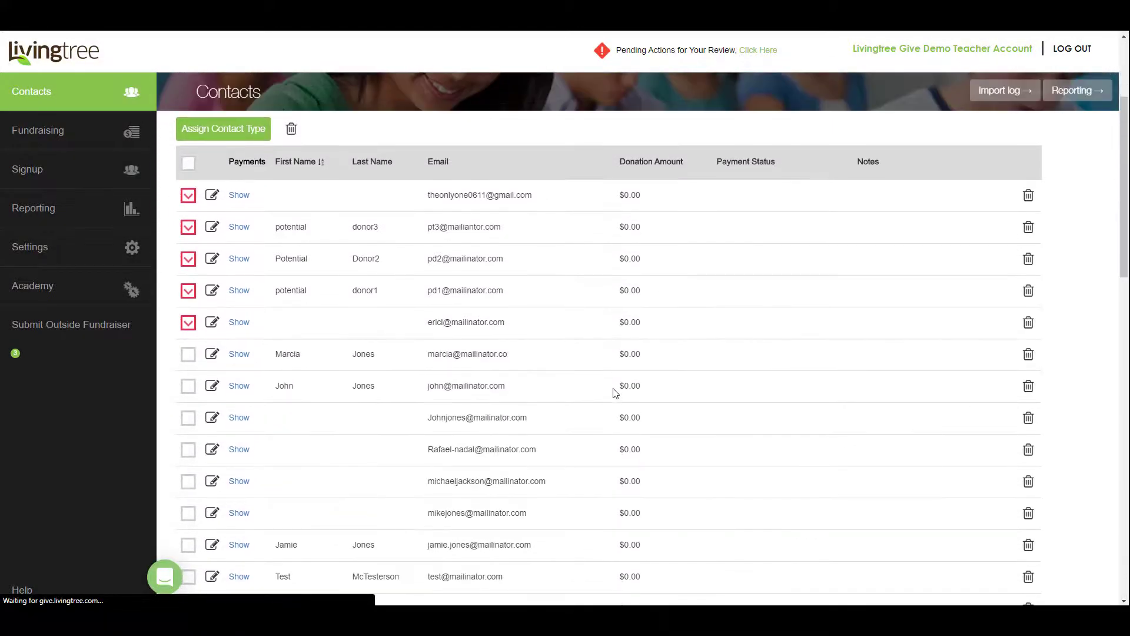
scroll(585, 418, "down", 1)
scroll(587, 421, "up", 2)
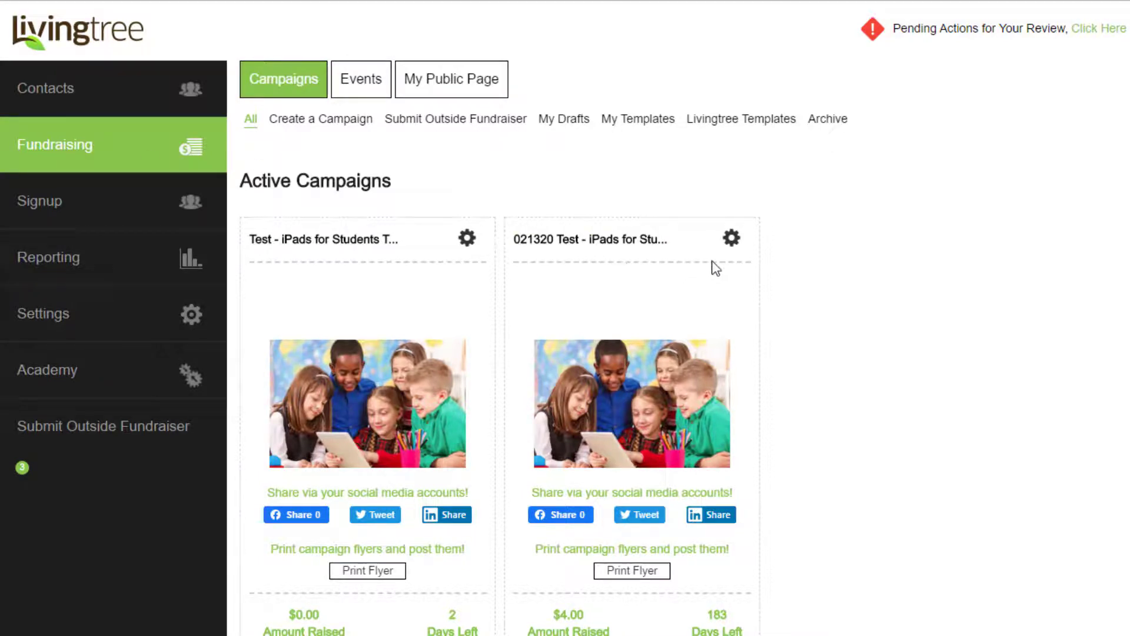
Open the Promote/Email page of the "021320 Test - iPads for Students" campaign and its recipient selection
left_click(731, 245)
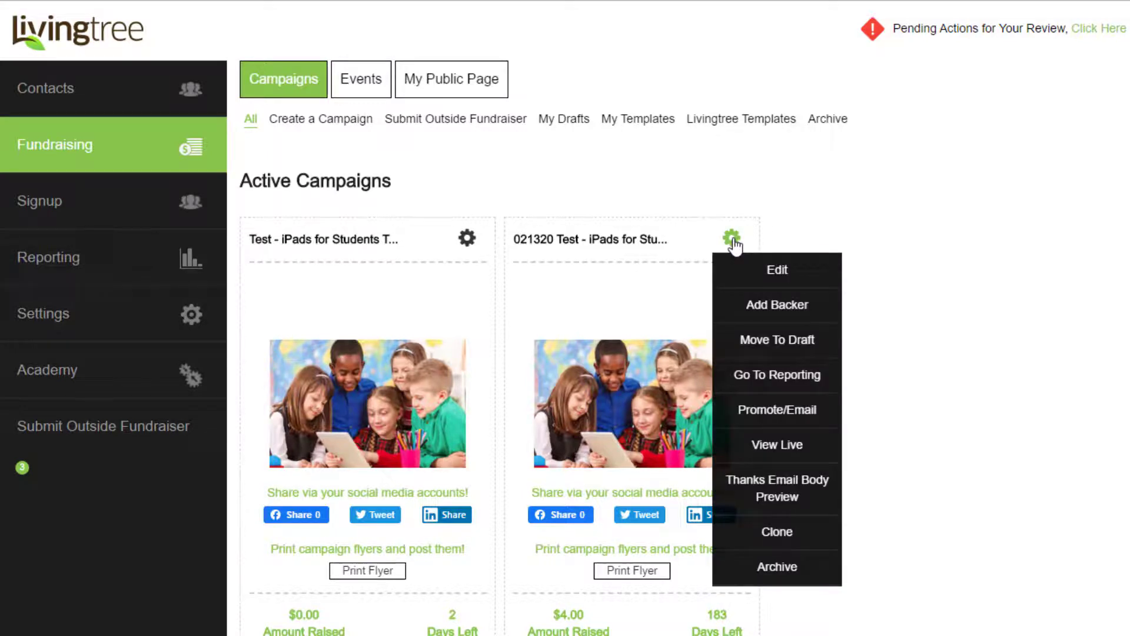
left_click(784, 412)
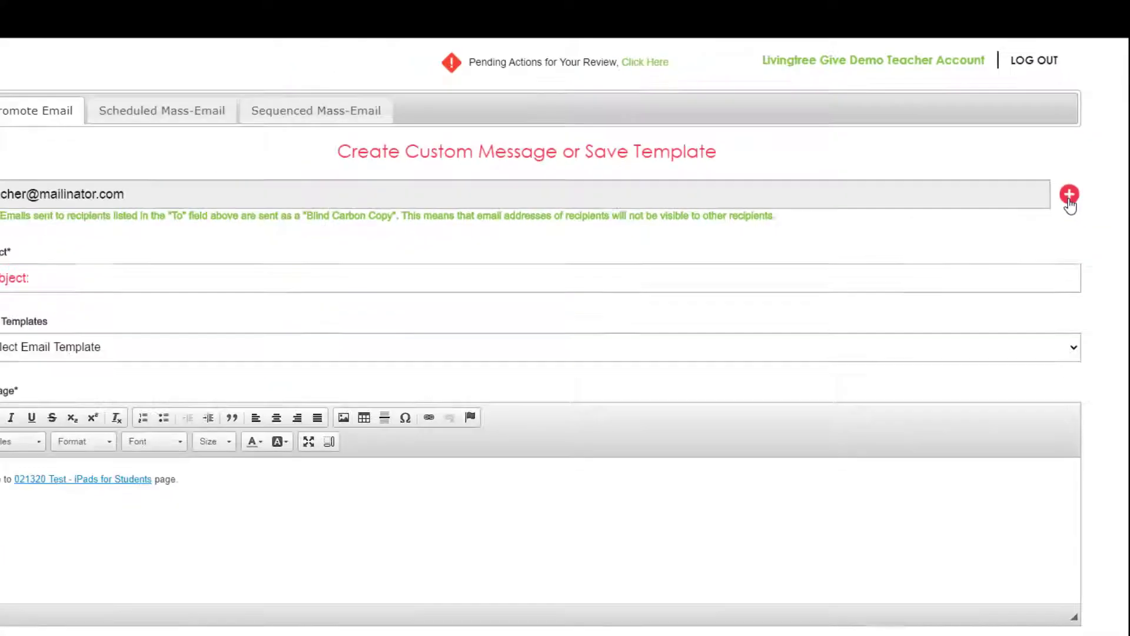
left_click(1017, 376)
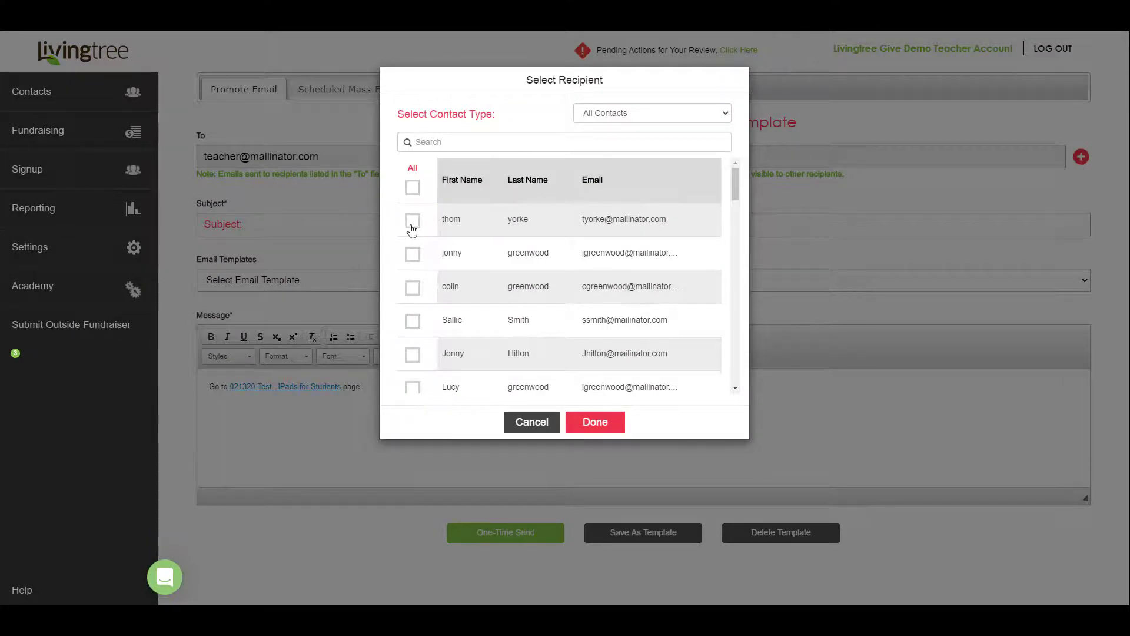
Select the first five contacts under All Contacts as email recipients
left_click(412, 221)
left_click(412, 254)
left_click(412, 287)
left_click(413, 322)
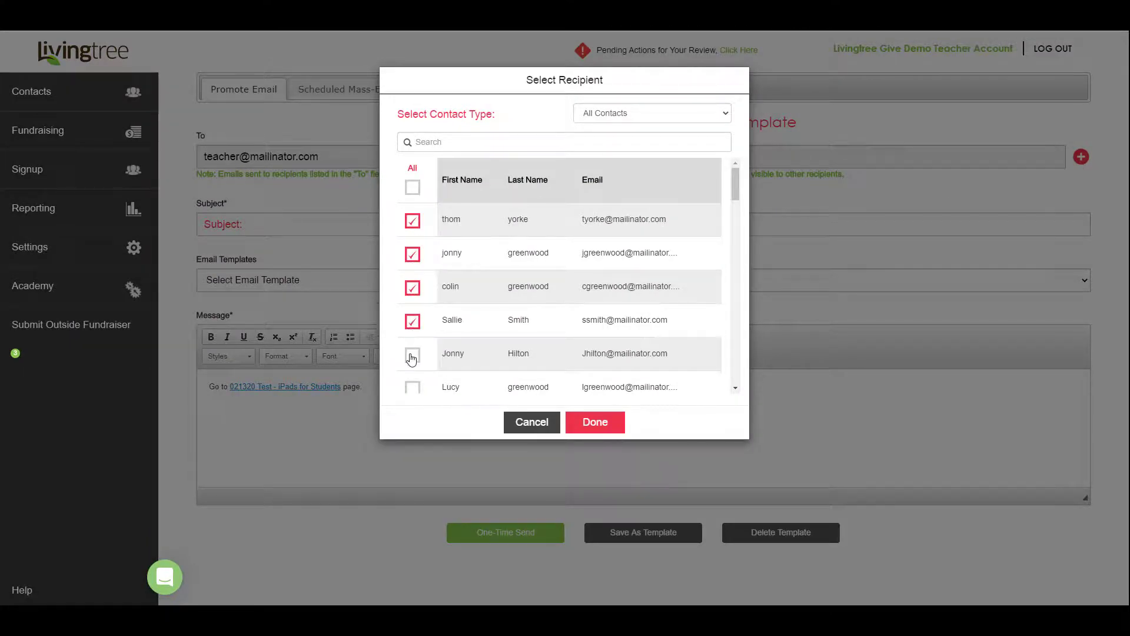
left_click(413, 355)
Filter the recipients by the Soccer Team Member contact type and add all of them to the email
left_click(634, 113)
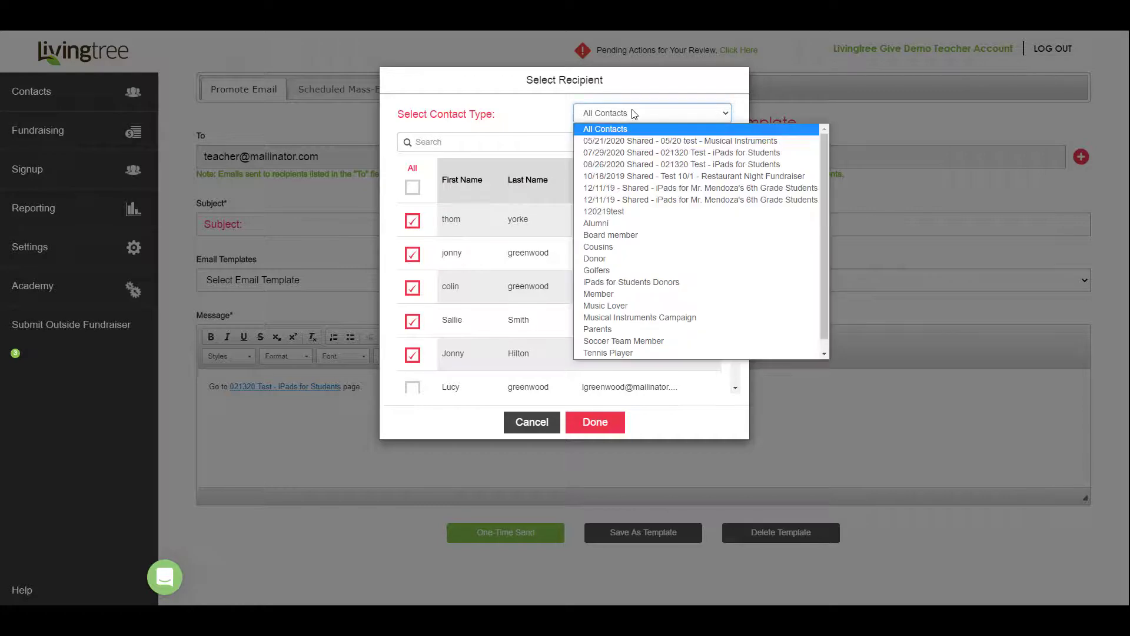
left_click_drag(825, 187, 828, 209)
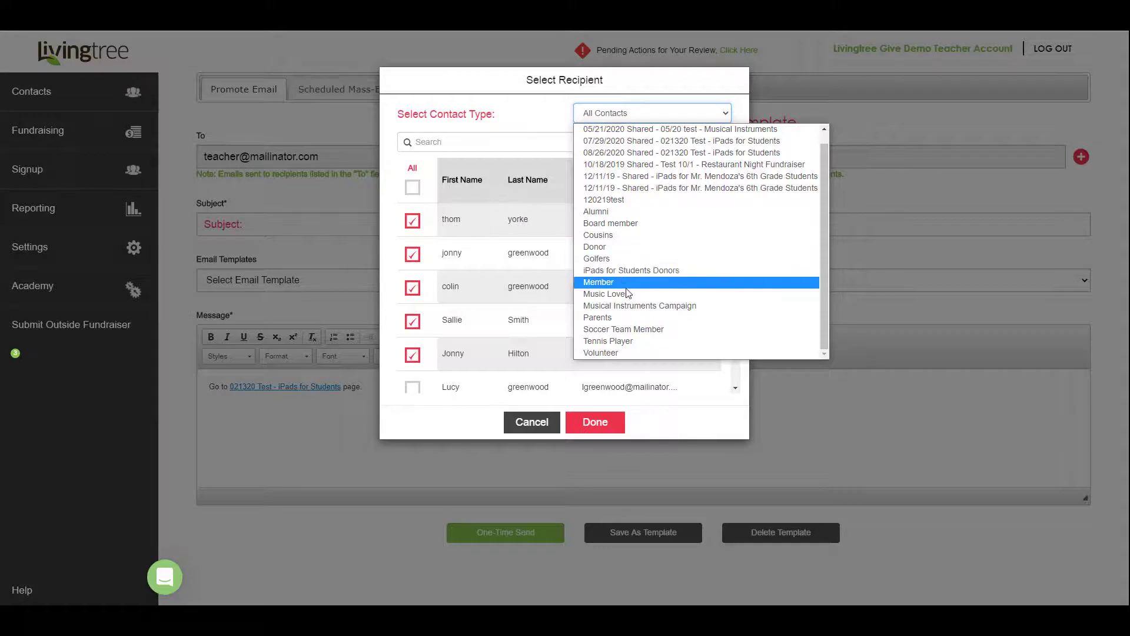
left_click(646, 330)
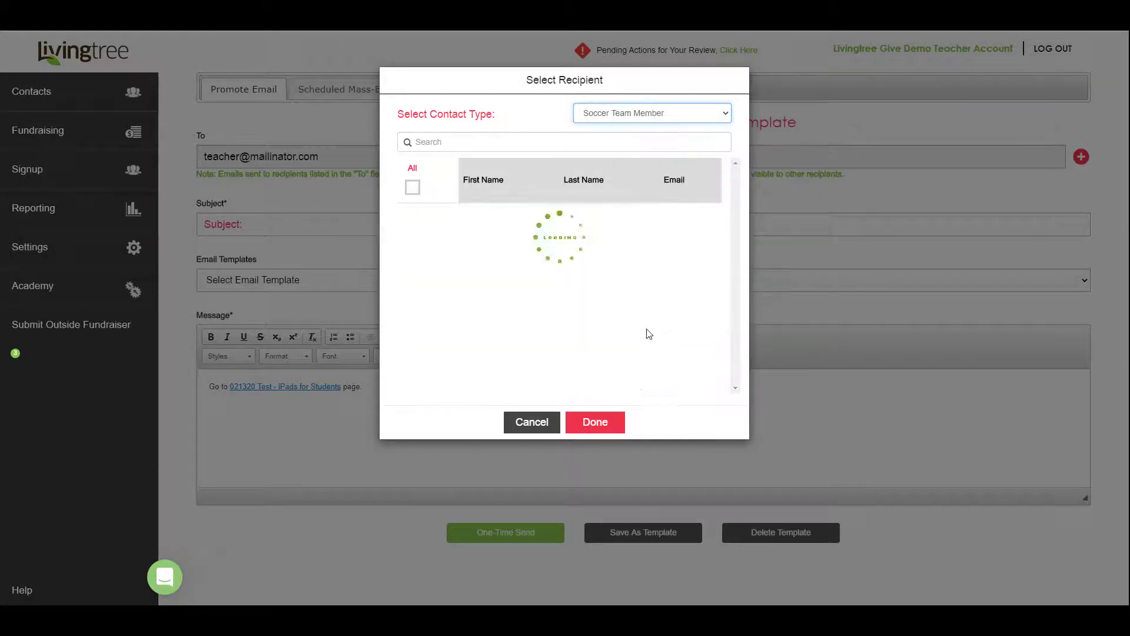
left_click(411, 188)
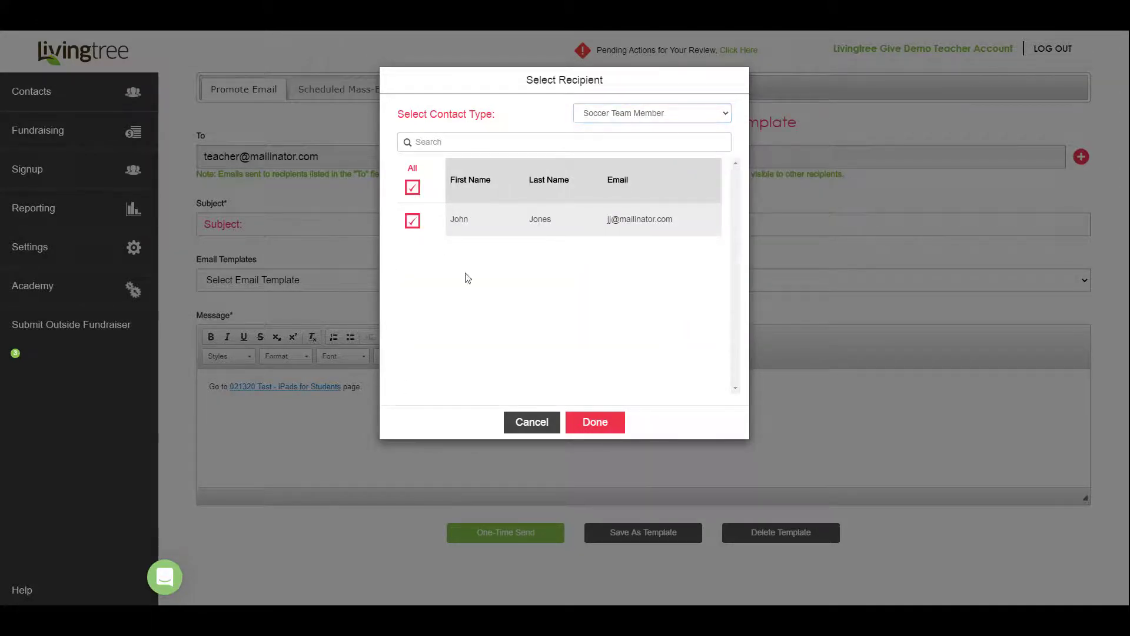
left_click(612, 420)
Switch the recipient filter to the Alumni contact type and add all of its contacts to the email
left_click(1082, 157)
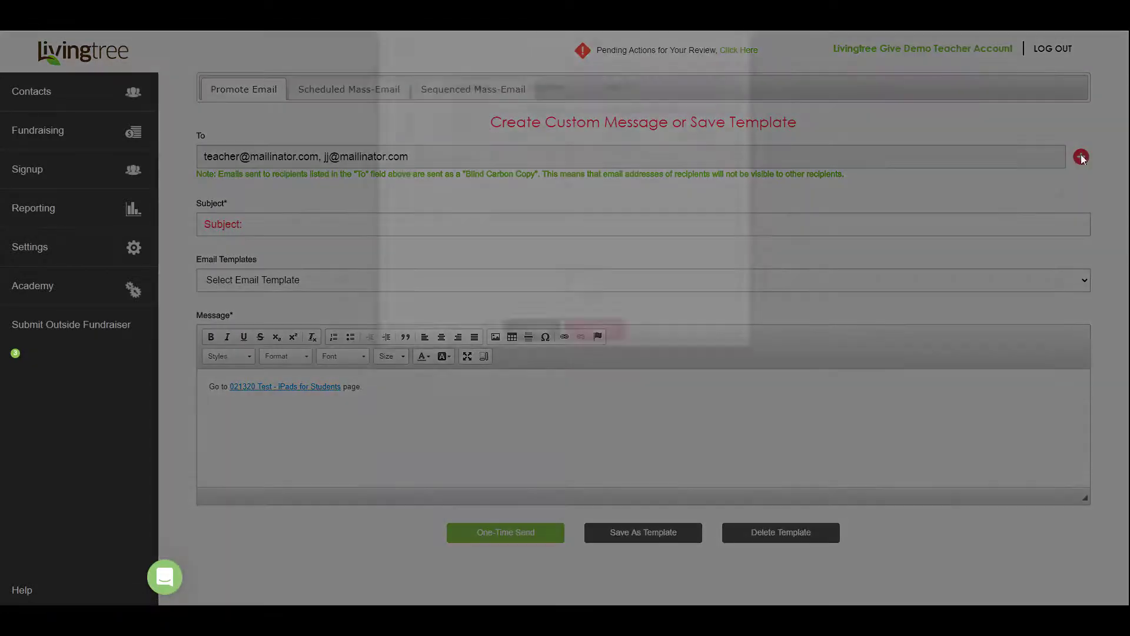
left_click(643, 118)
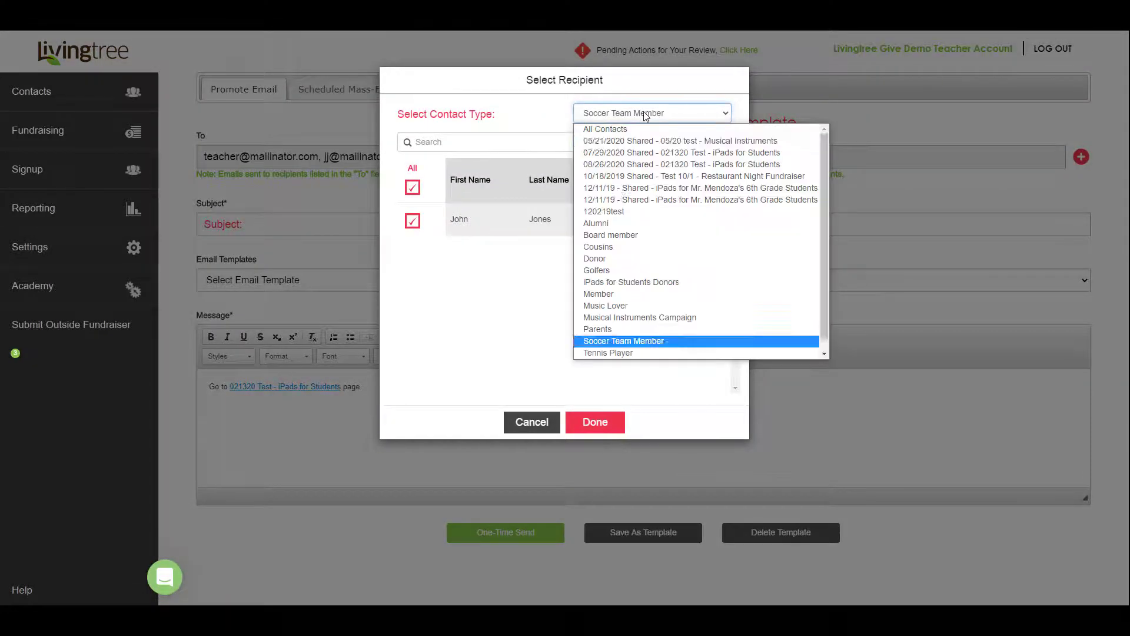
left_click(607, 224)
left_click(411, 187)
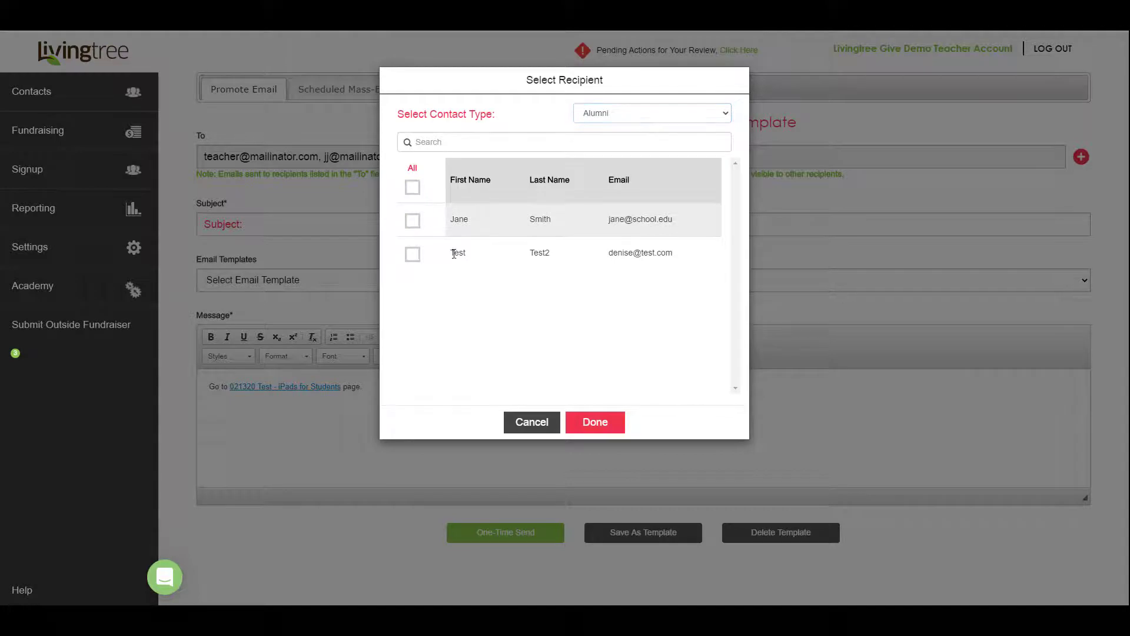
left_click(412, 187)
left_click(606, 422)
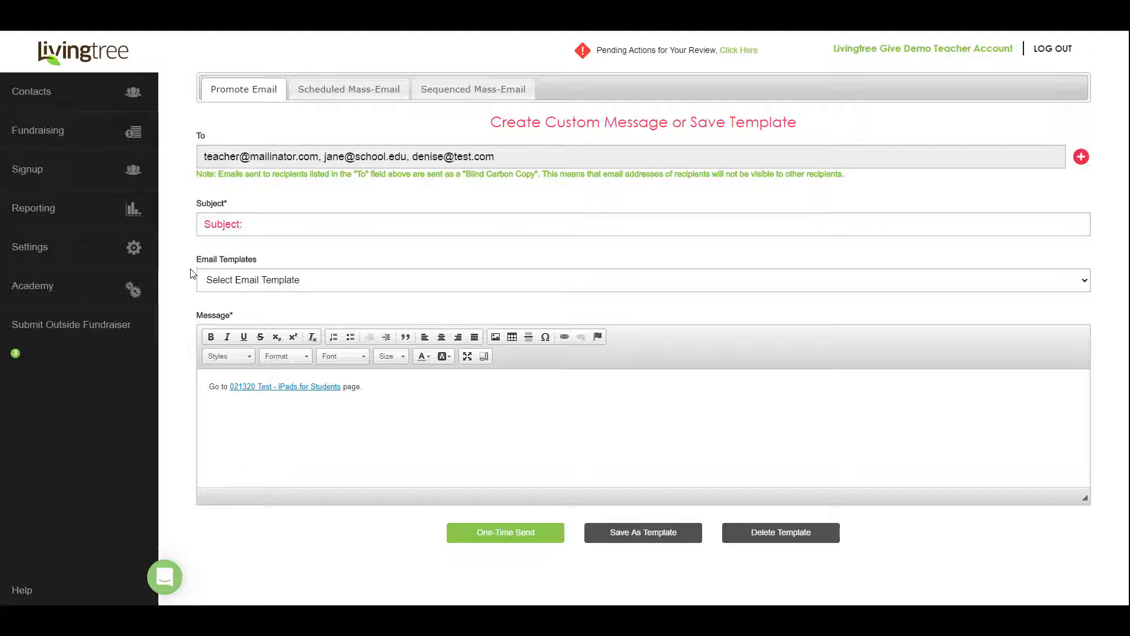
Load the first Hi LivingTree template into the email, and replace it with the CONTACT SHARE TOOL template
left_click(283, 282)
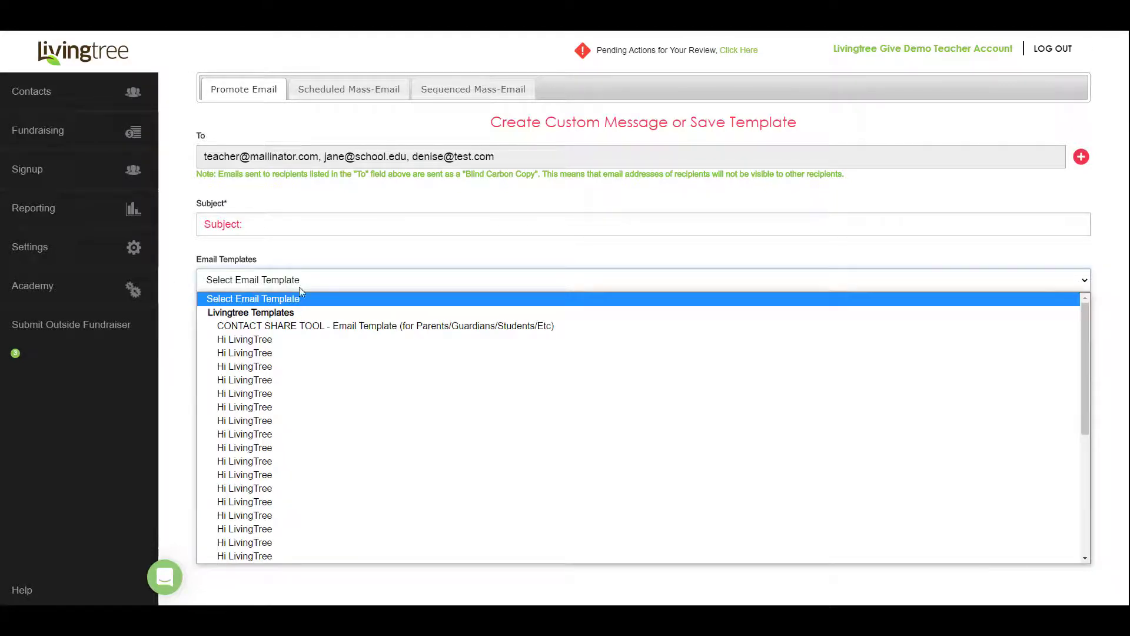
left_click(299, 339)
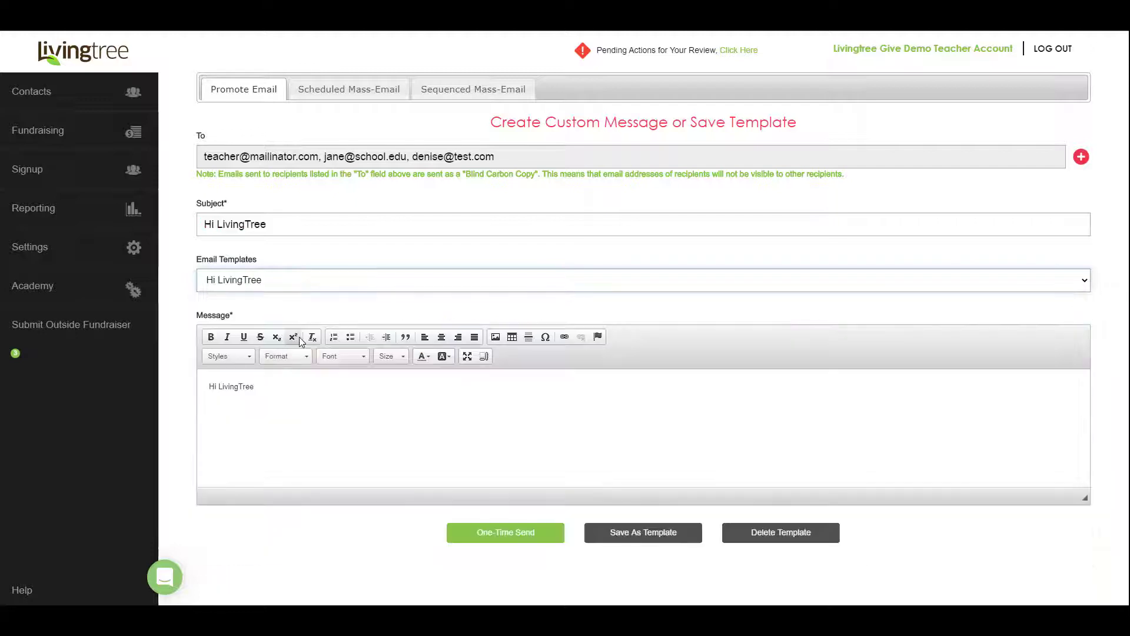
left_click(312, 221)
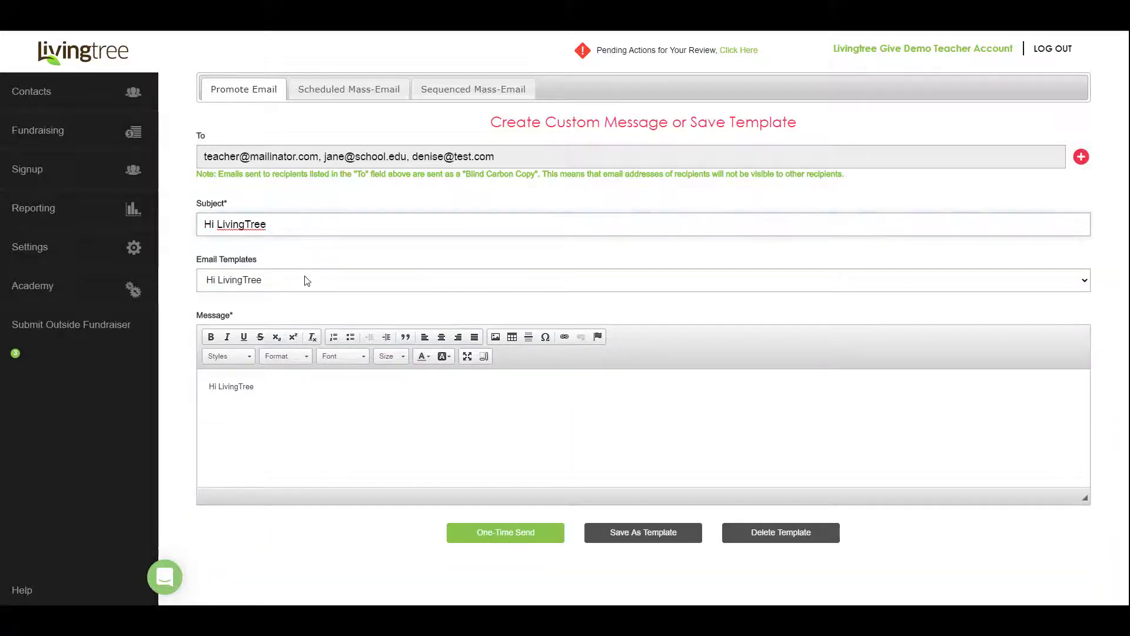
left_click(306, 281)
left_click(317, 325)
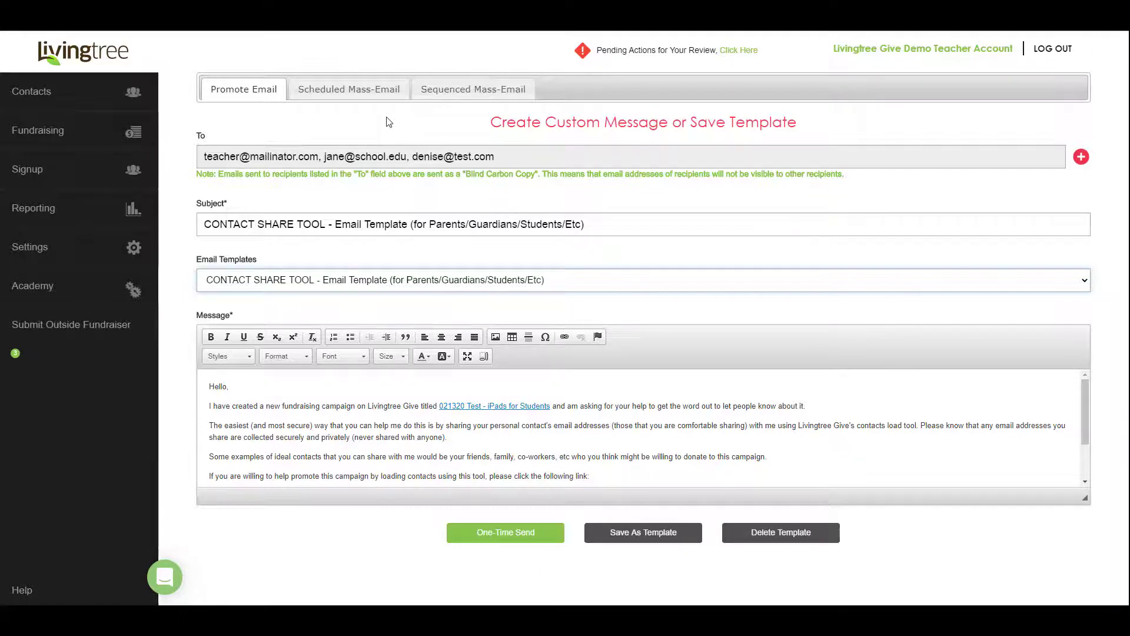
Set up a scheduled mass-email for the Donor contact type using the CONTACT SHARE TOOL template
left_click(349, 97)
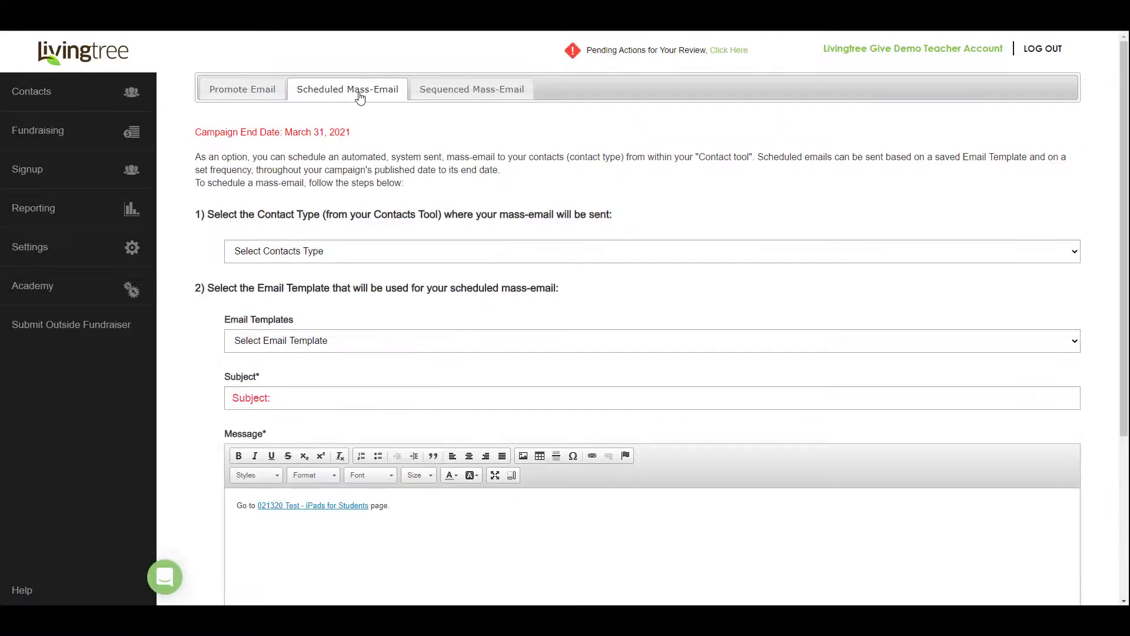
left_click(329, 250)
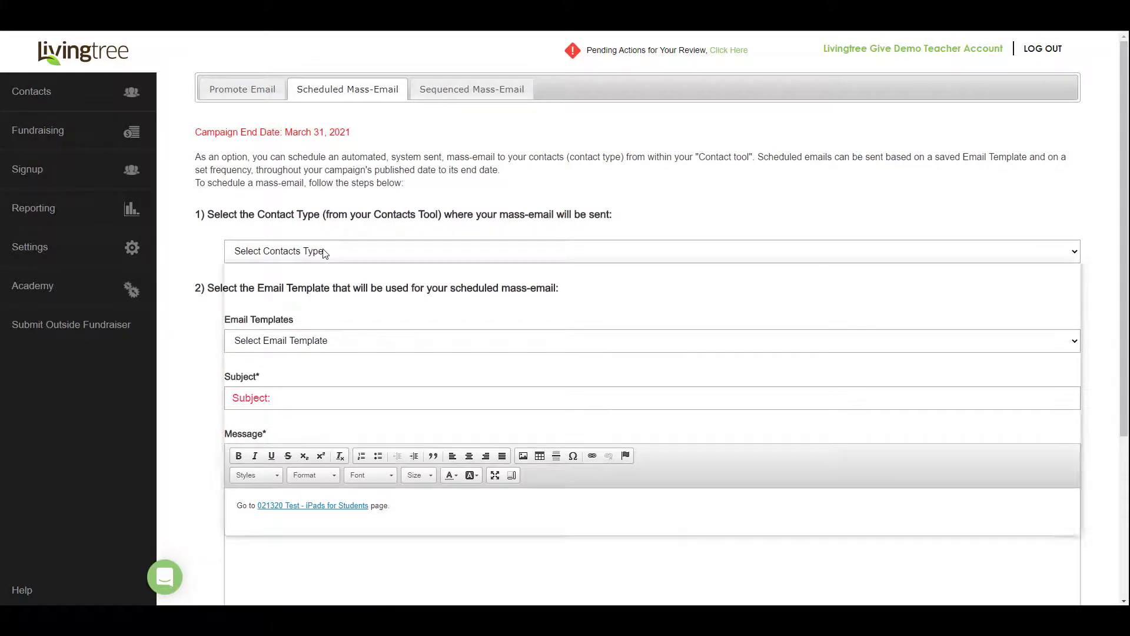
left_click(340, 419)
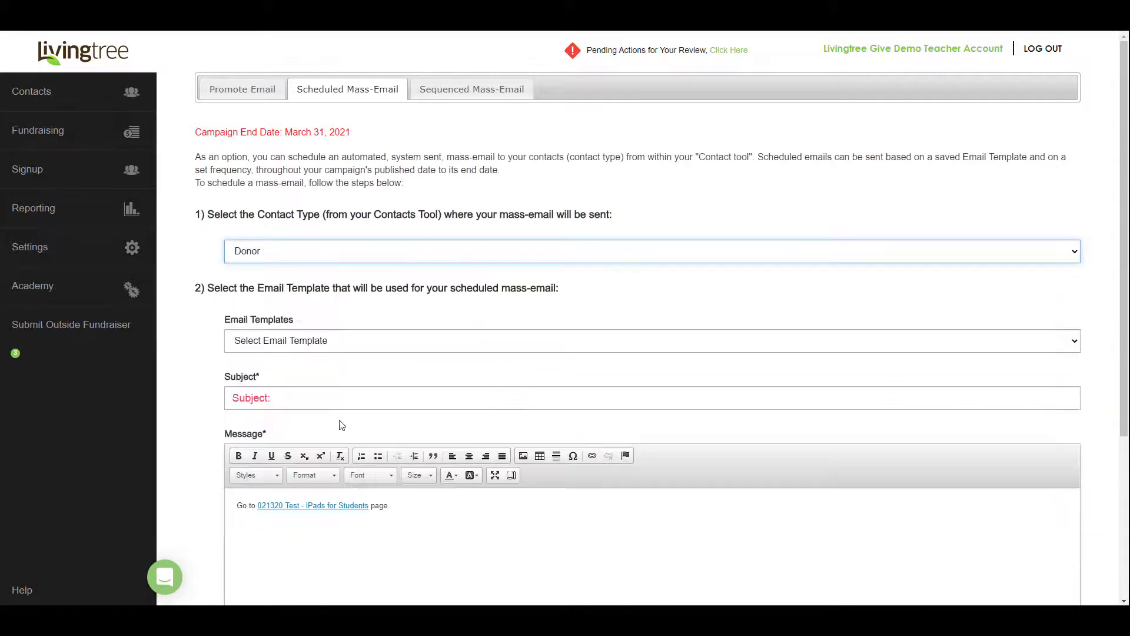
left_click(288, 339)
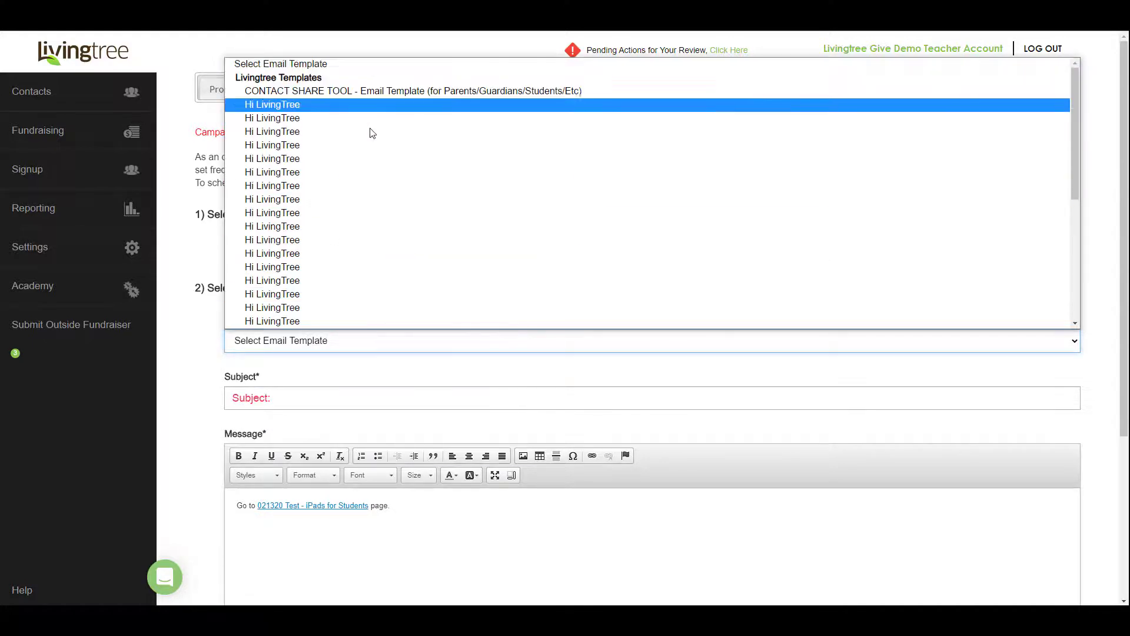
left_click(393, 91)
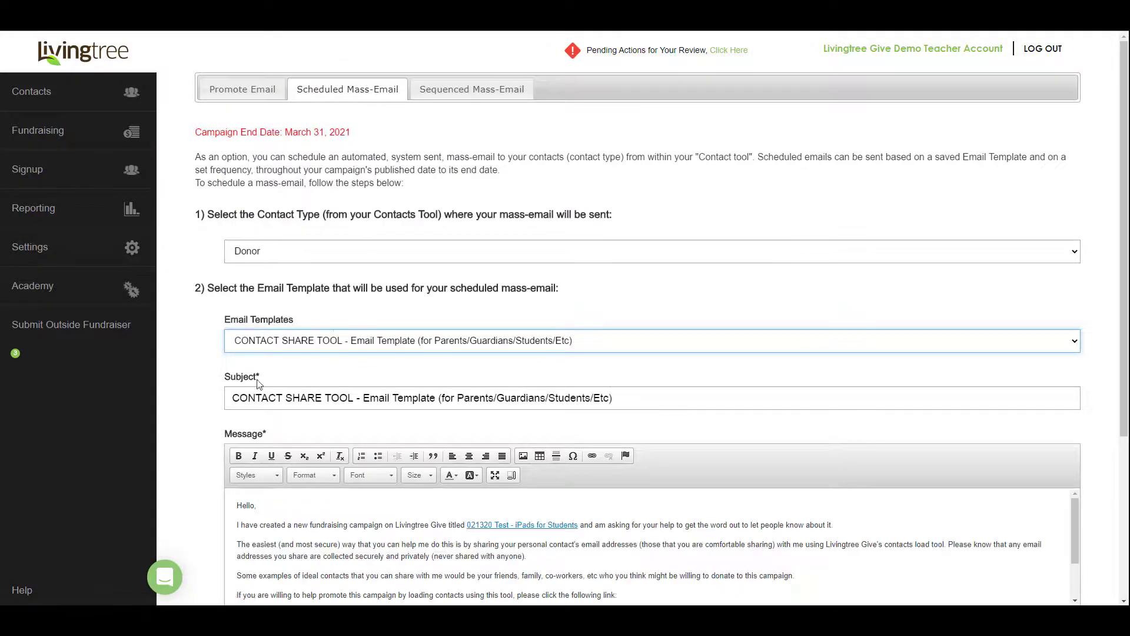
Check the scheduled mass-email's frequency choices and try the option that excludes contacts who have already donated
scroll(189, 385, "down", 3)
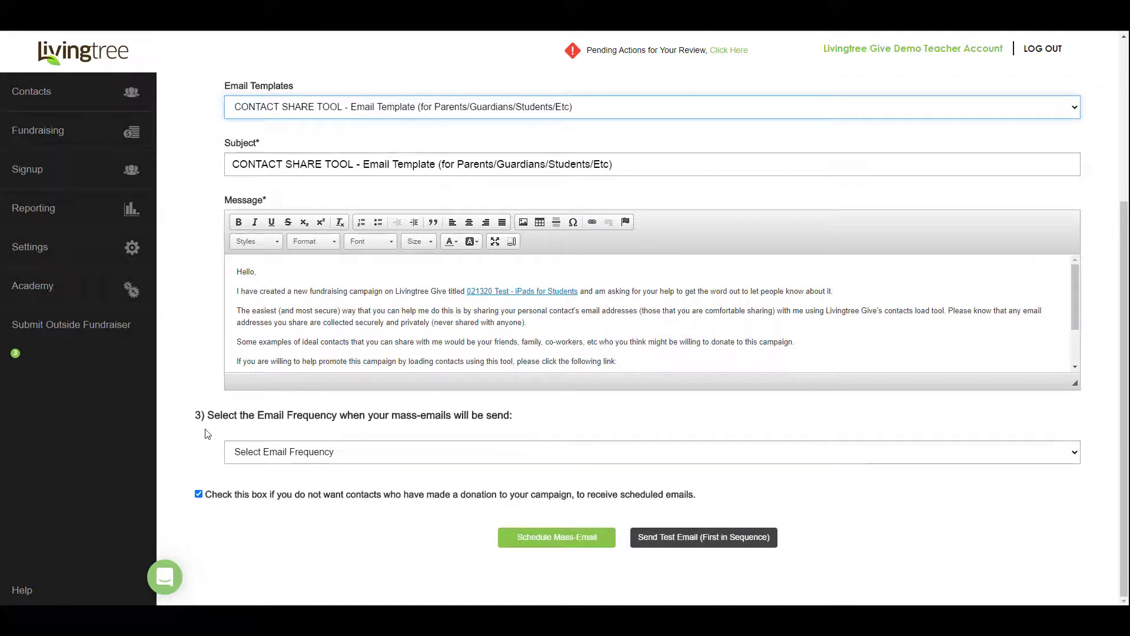
left_click(294, 456)
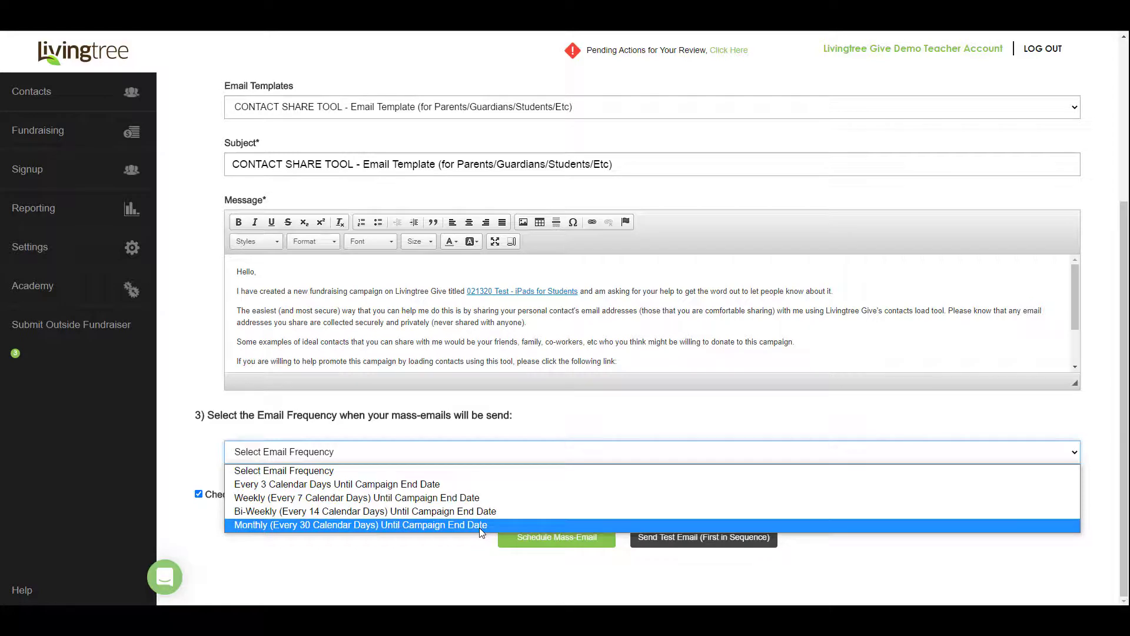
left_click(441, 555)
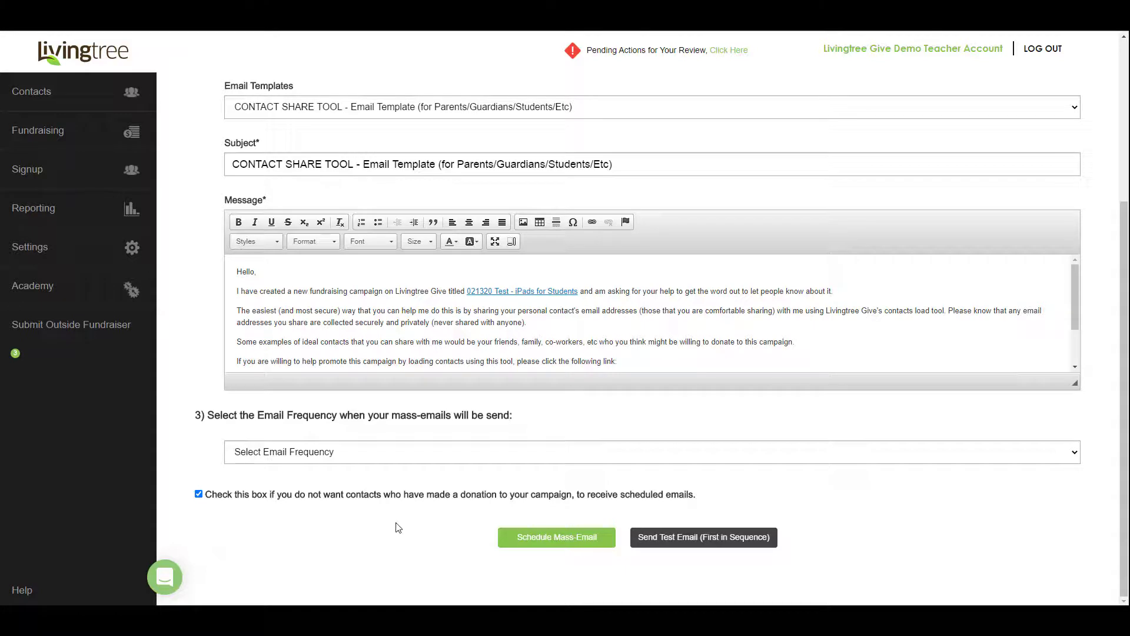
left_click(199, 496)
left_click(199, 495)
scroll(651, 443, "up", 3)
scroll(624, 279, "down", 3)
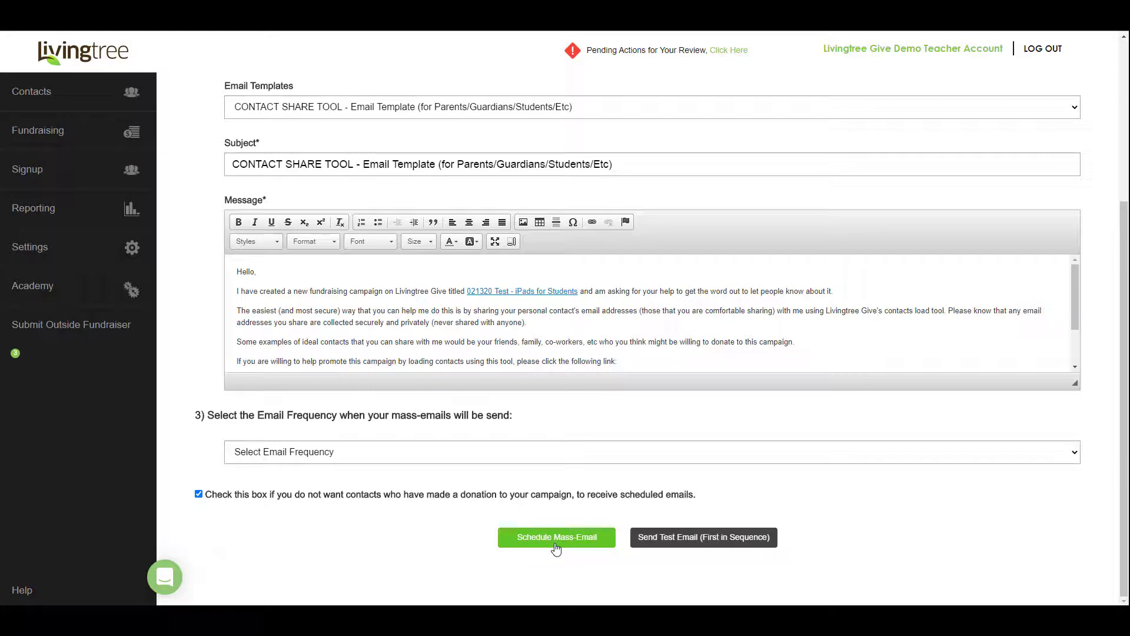
Open the sequenced mass-email setup and set its contact type to Alumni
scroll(556, 549, "up", 4)
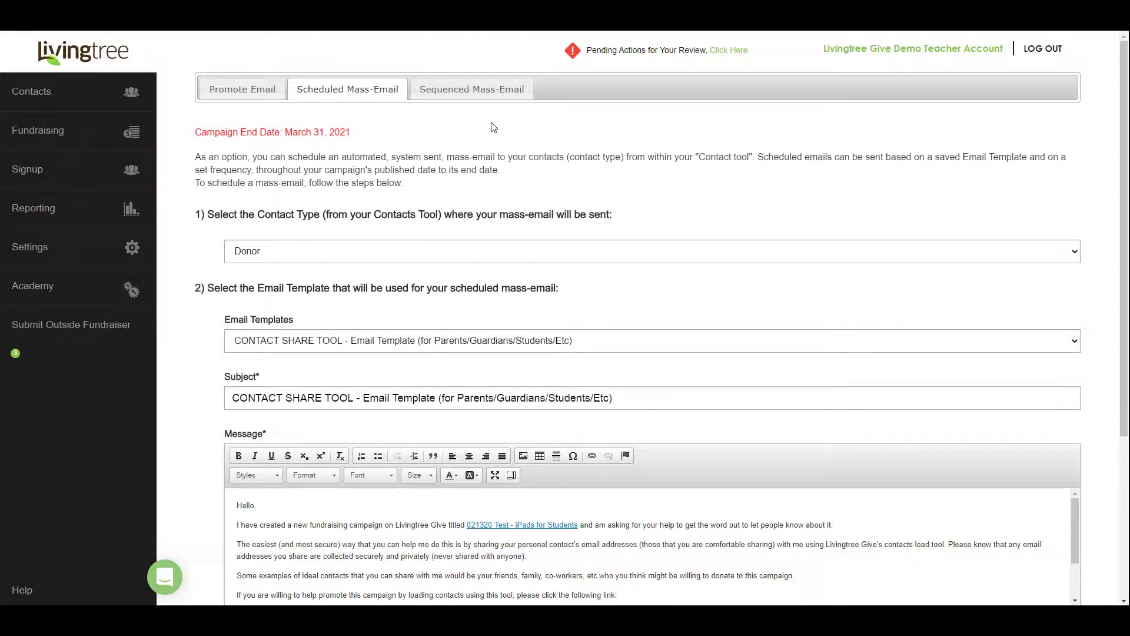
left_click(467, 93)
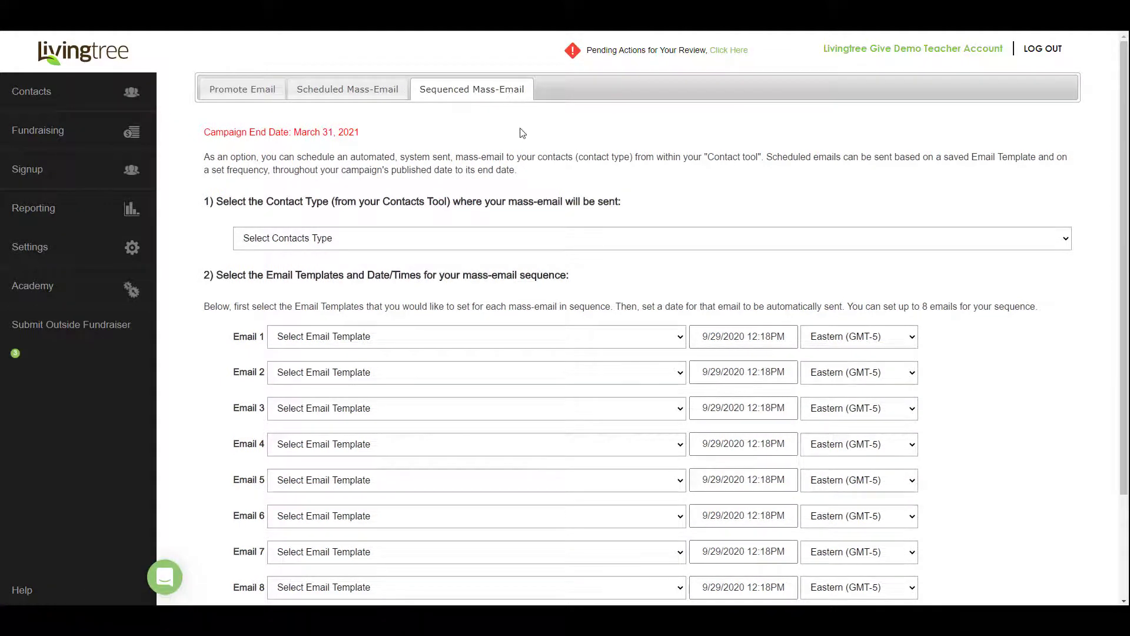
left_click(338, 243)
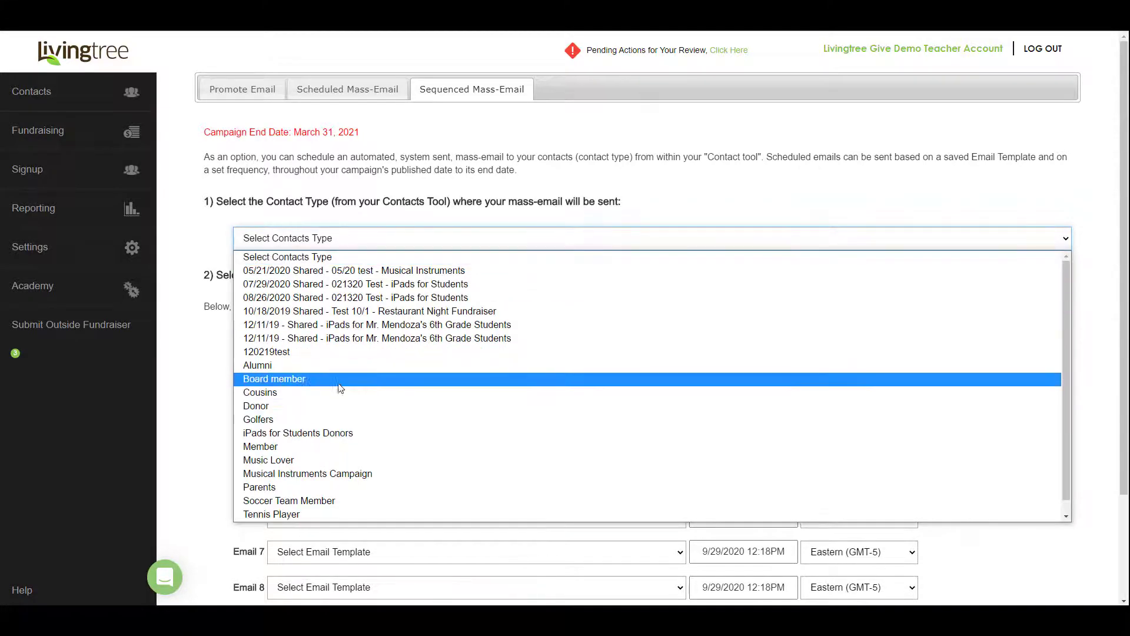
left_click(346, 366)
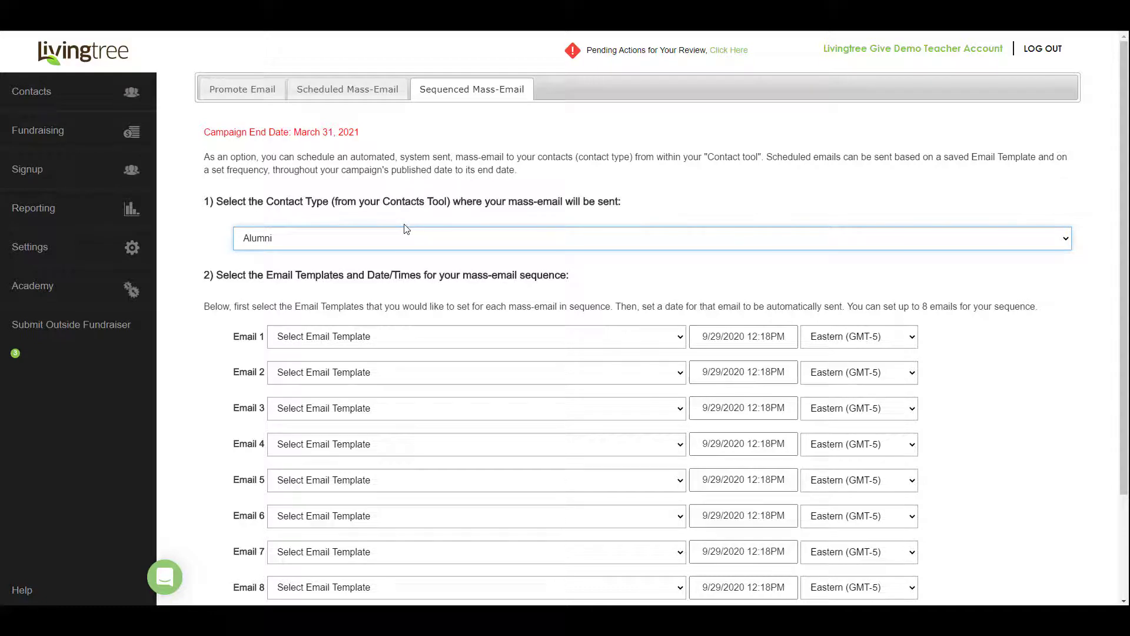
Assign the CONTACT SHARE TOOL template to Email 1 and Hi LivingTree templates to Emails 2 and 3 of the sequence
scroll(641, 224, "down", 2)
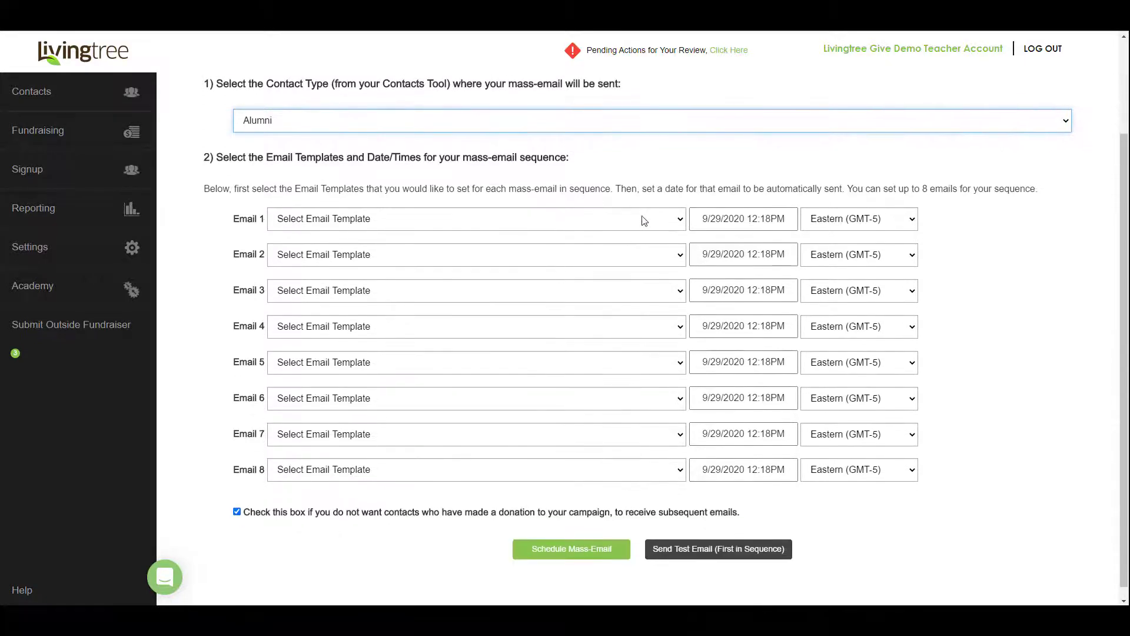
left_click(680, 221)
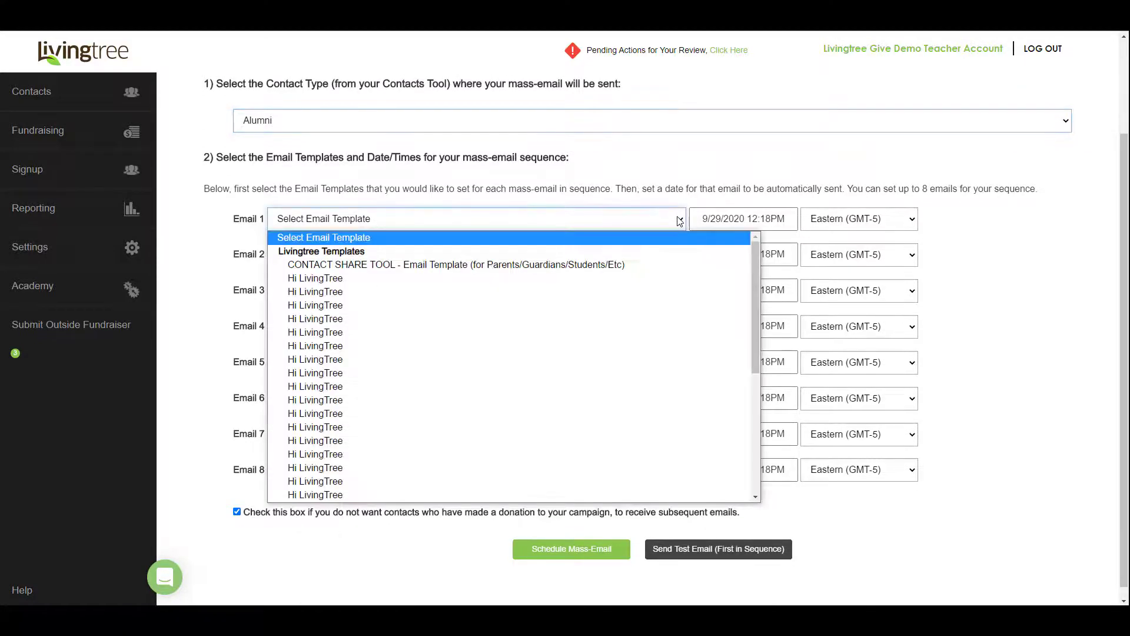
left_click(649, 269)
left_click(611, 255)
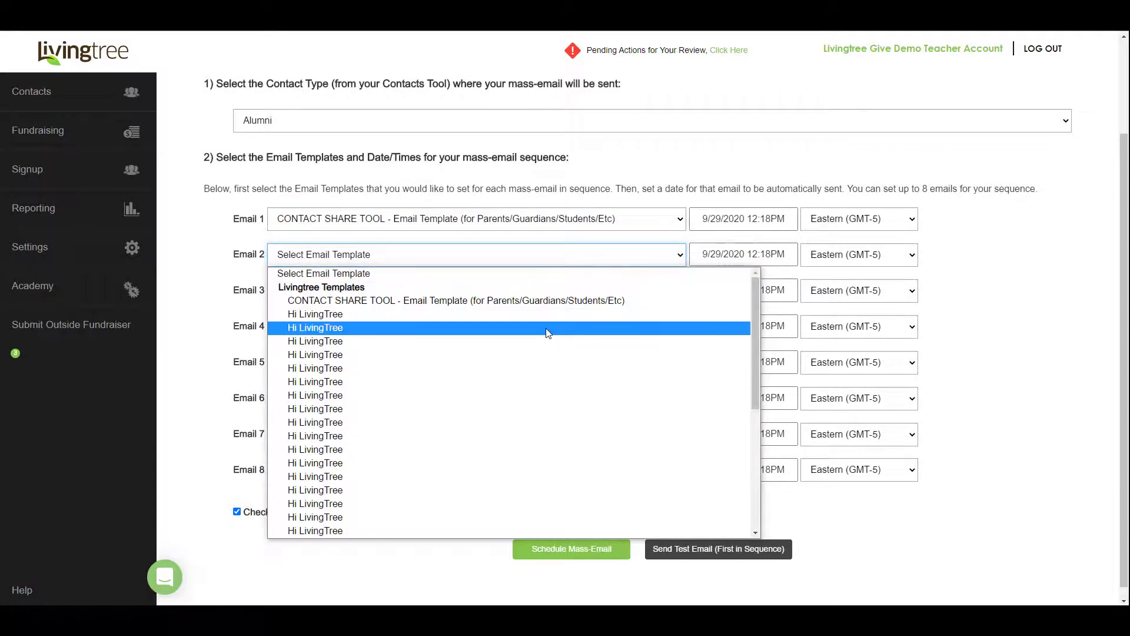
left_click(545, 327)
left_click(607, 290)
left_click(574, 351)
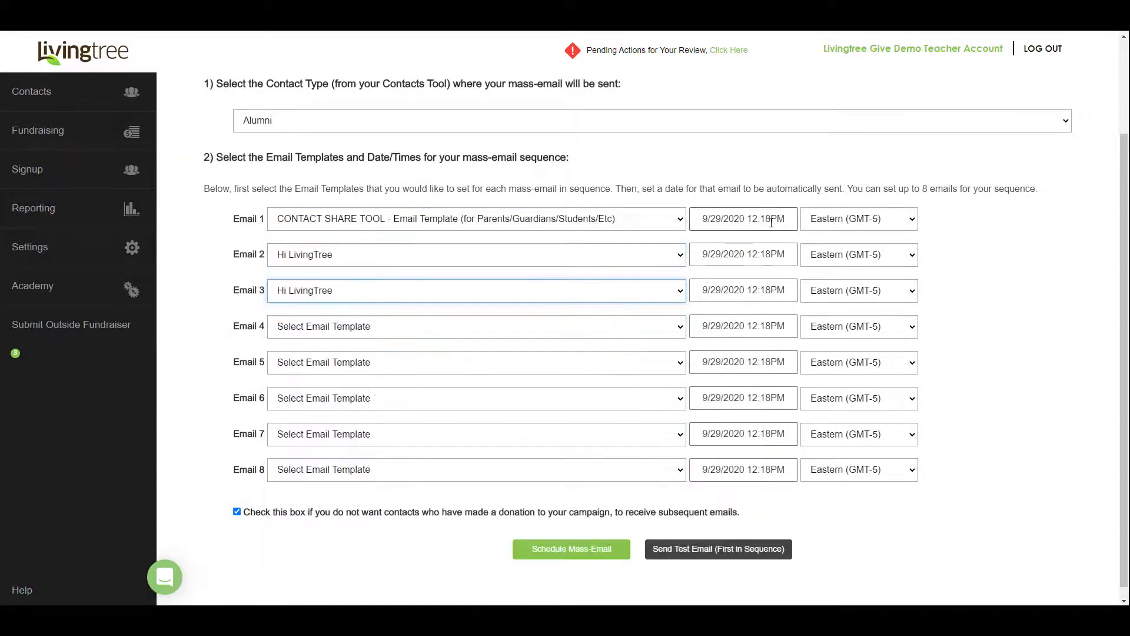
View the send date and time choices for Email 1 of the sequence without changing them
left_click(771, 222)
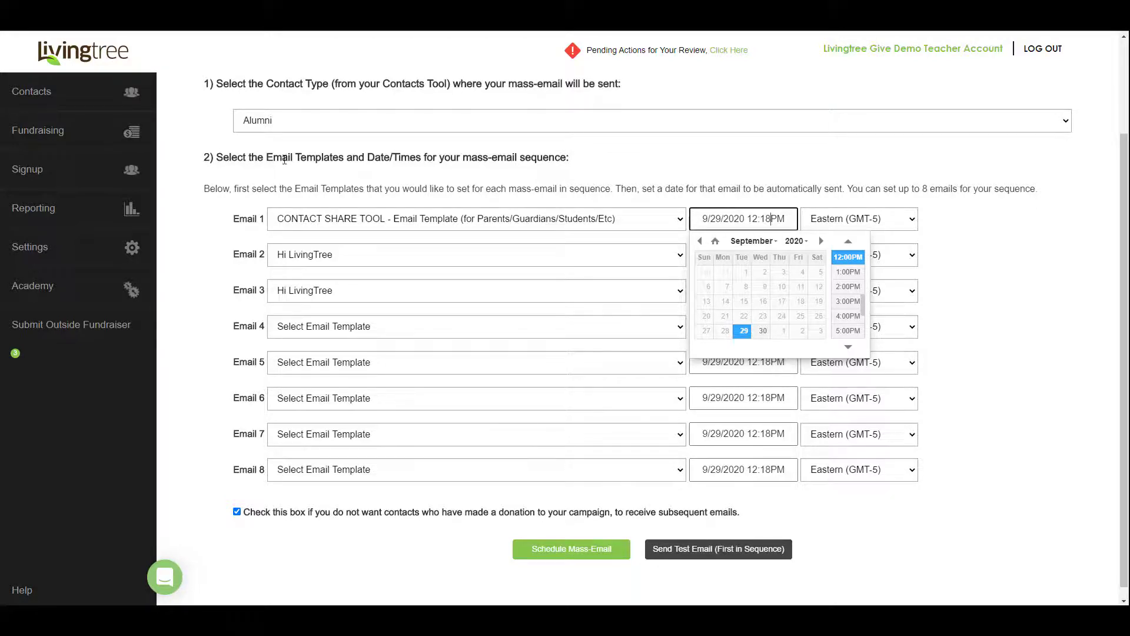
left_click(680, 161)
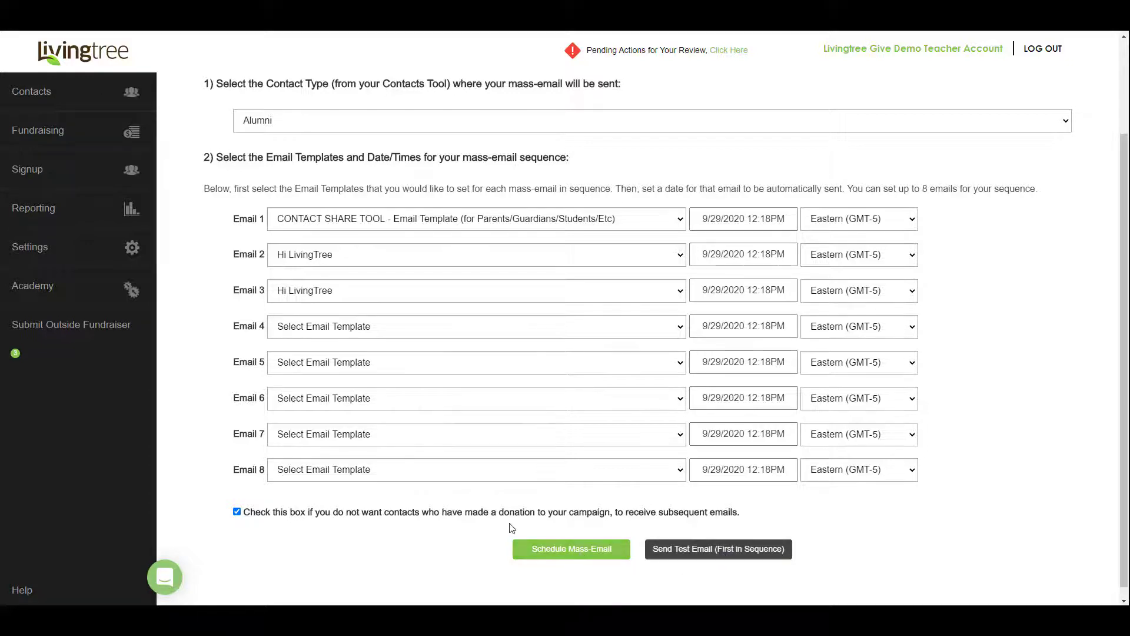
scroll(511, 527, "up", 2)
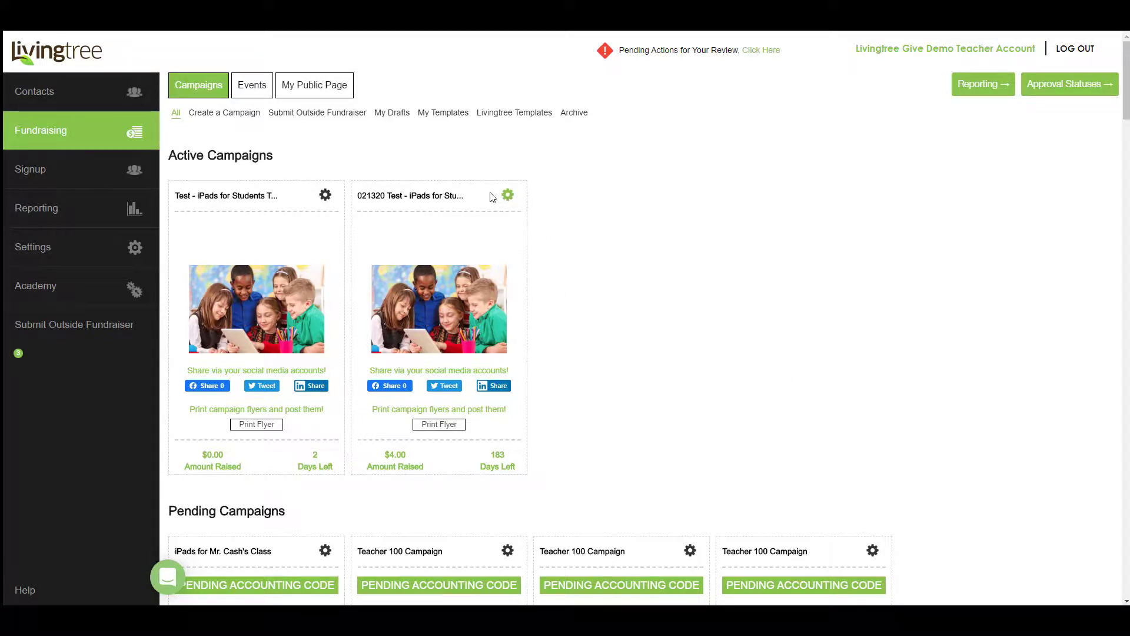
Start a promotion email for the "021320 Test - iPads for Students" campaign with the CONTACT SHARE TOOL template and read through its message
left_click(508, 194)
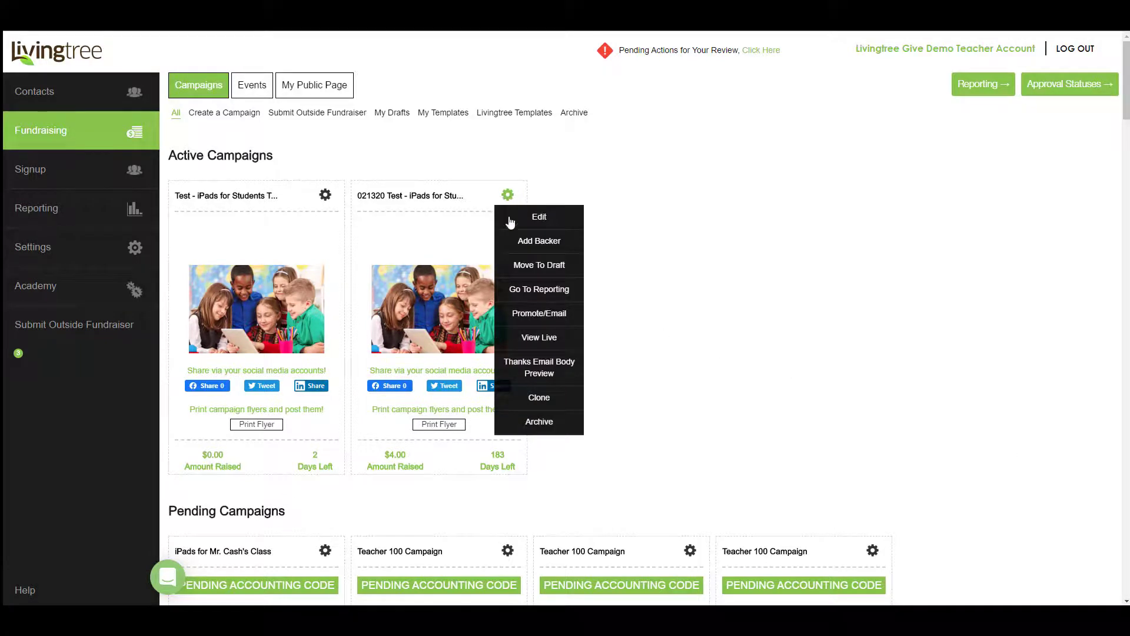
left_click(538, 319)
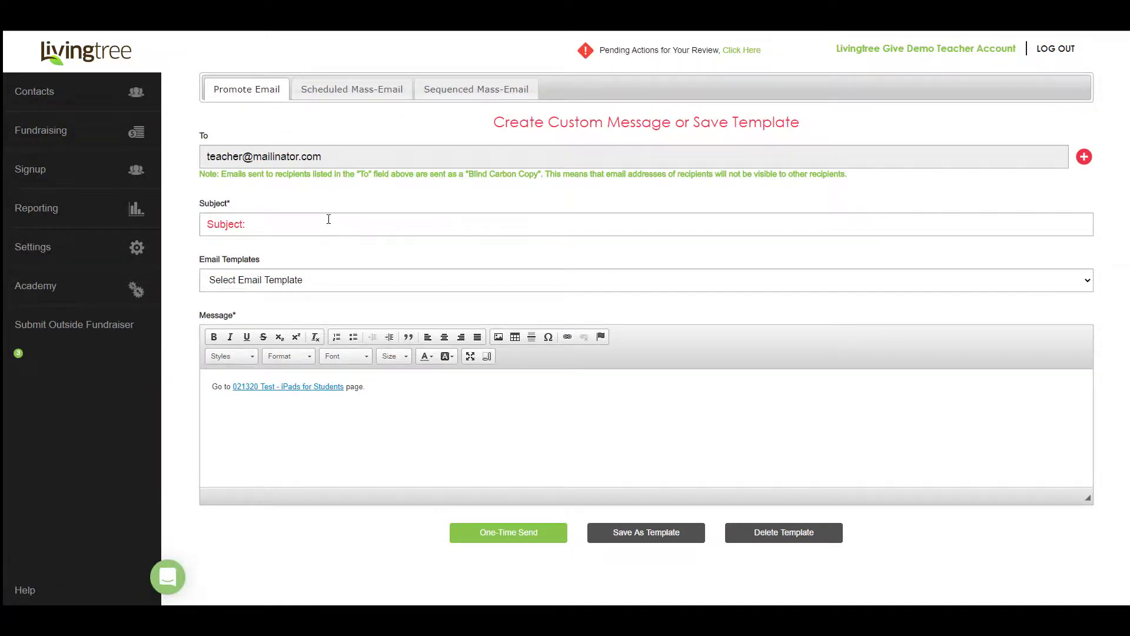
left_click(267, 282)
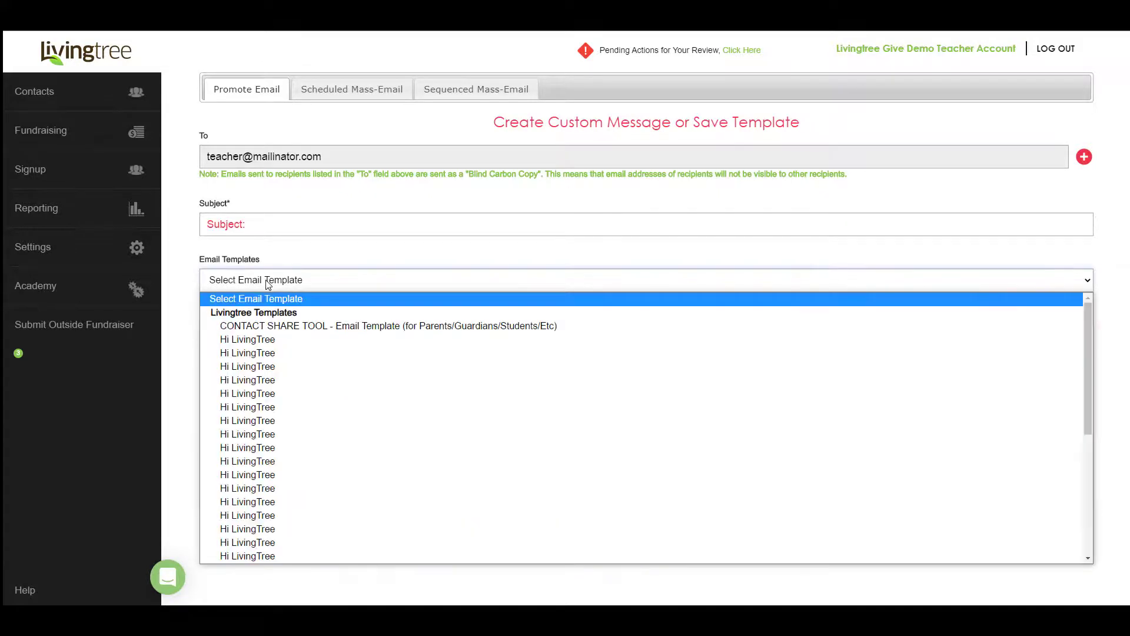
left_click(339, 326)
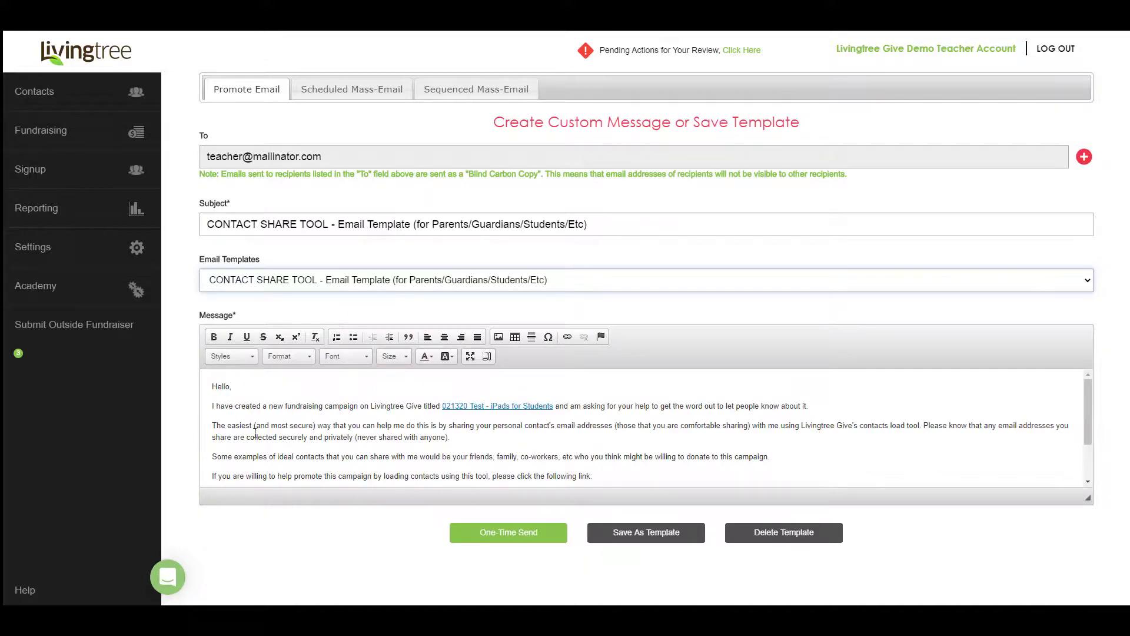
scroll(356, 439, "down", 1)
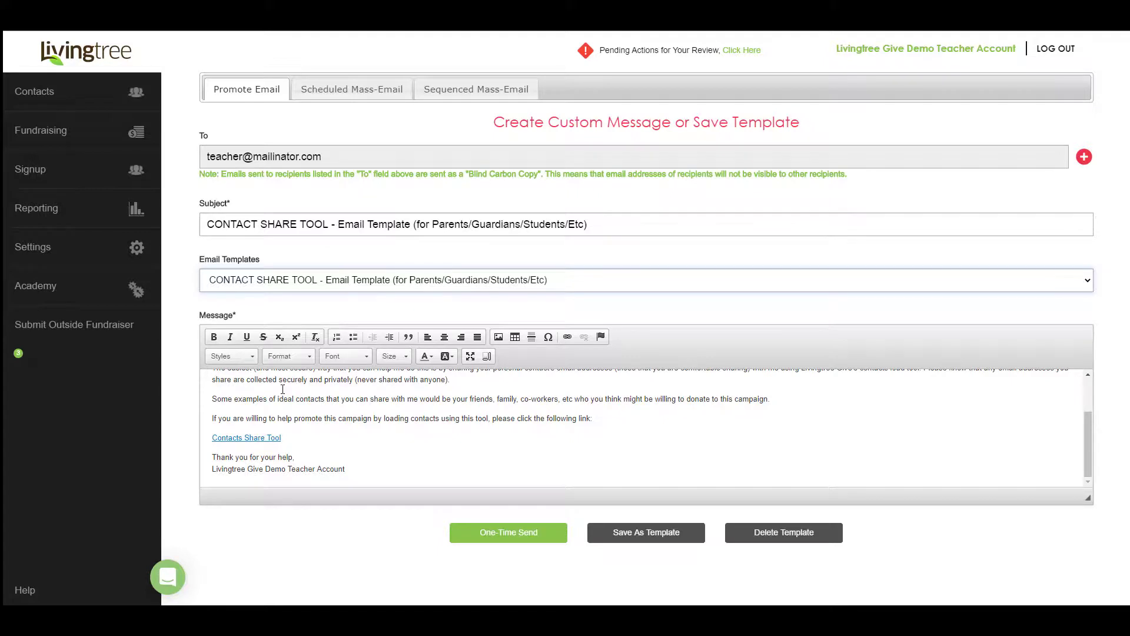
scroll(281, 387, "up", 3)
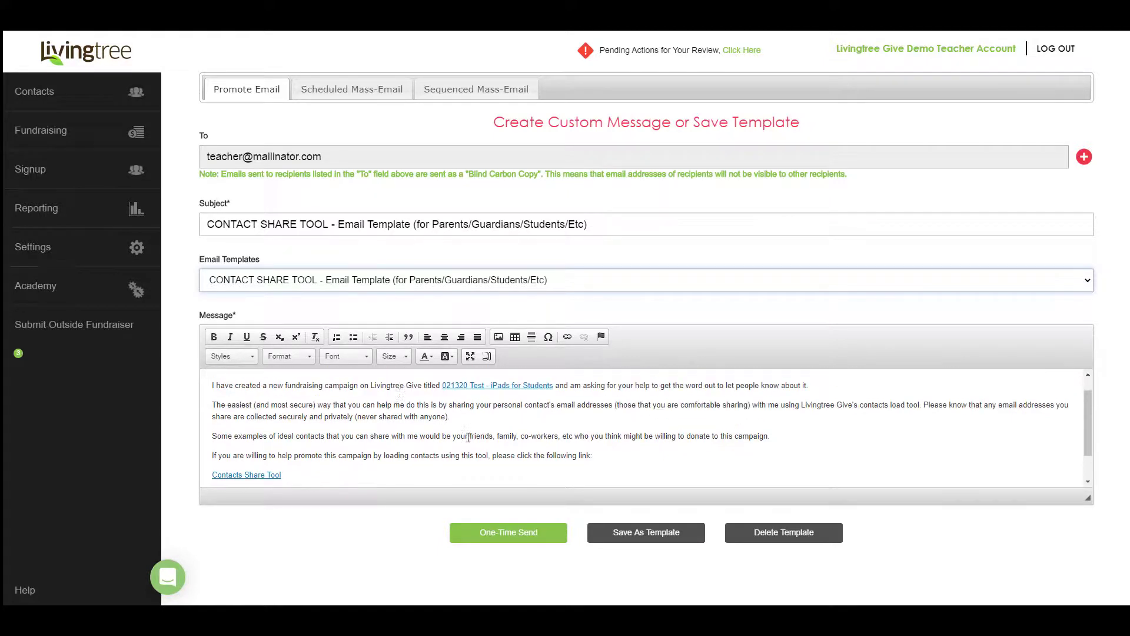
scroll(374, 433, "down", 3)
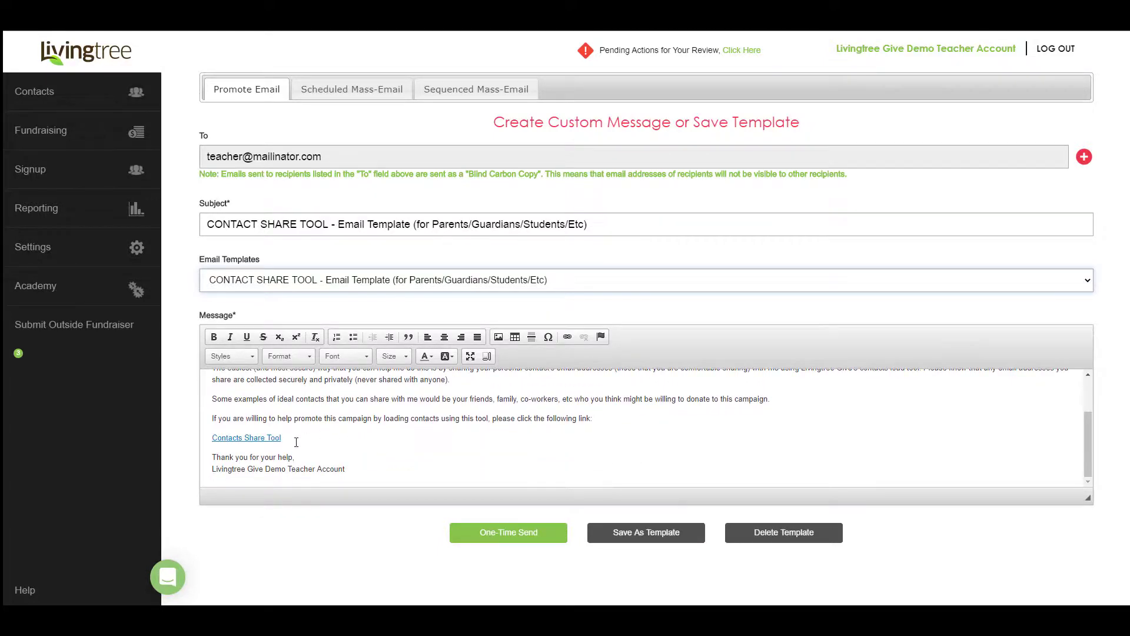
Follow the message's Contacts Share Tool link and add several extra contact email fields to the Contact Load Tool form
left_click(277, 437)
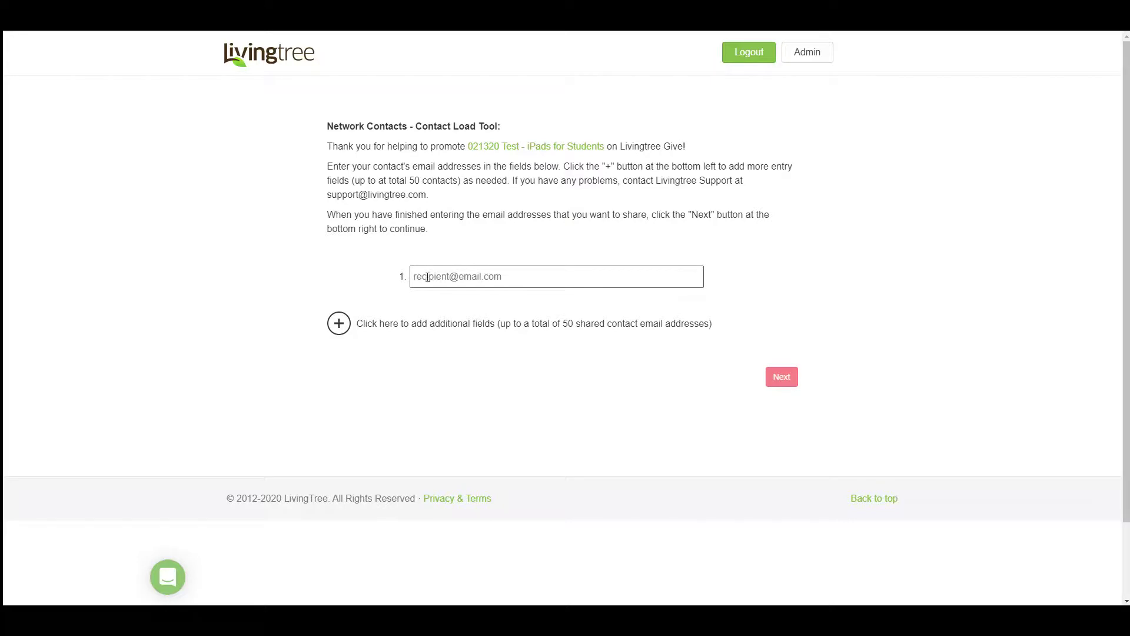
left_click(338, 323)
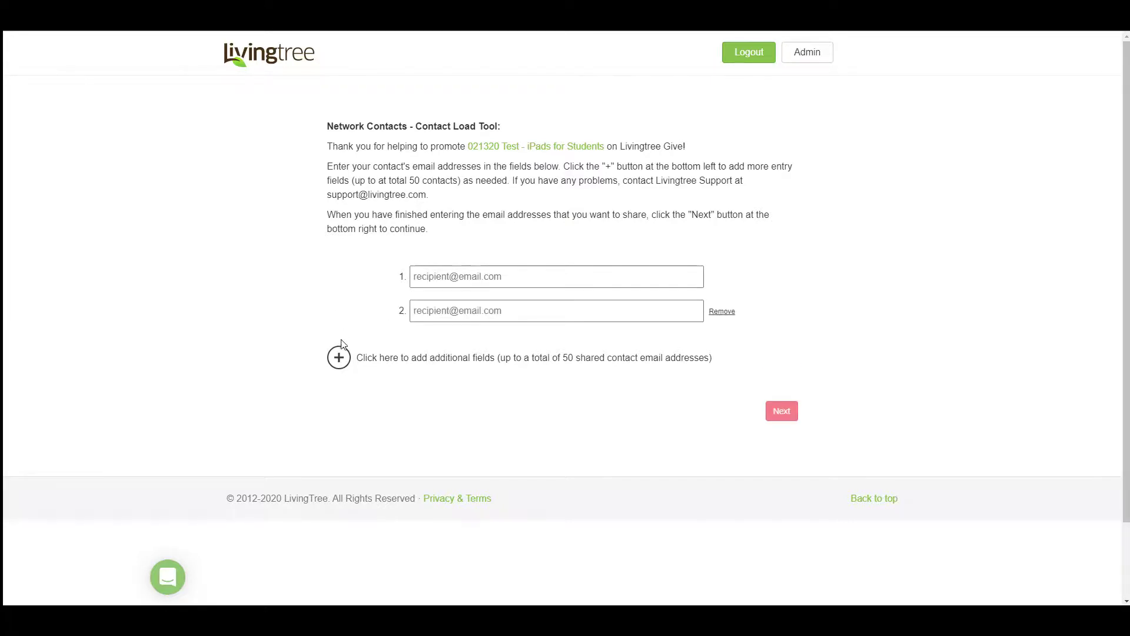
left_click(338, 357)
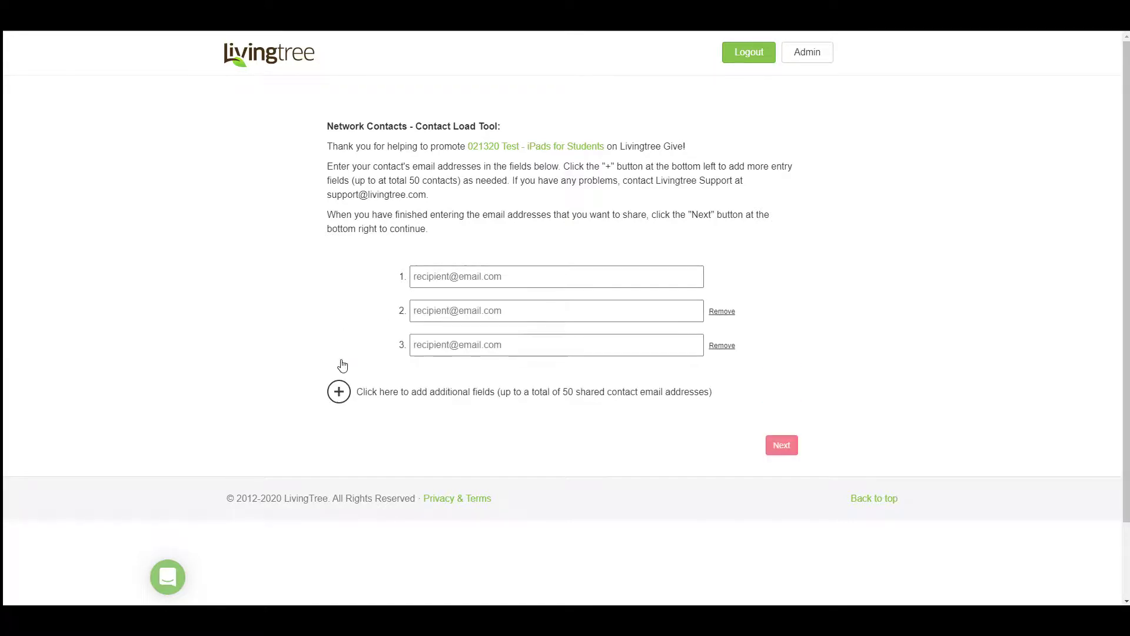
left_click(338, 400)
left_click(339, 426)
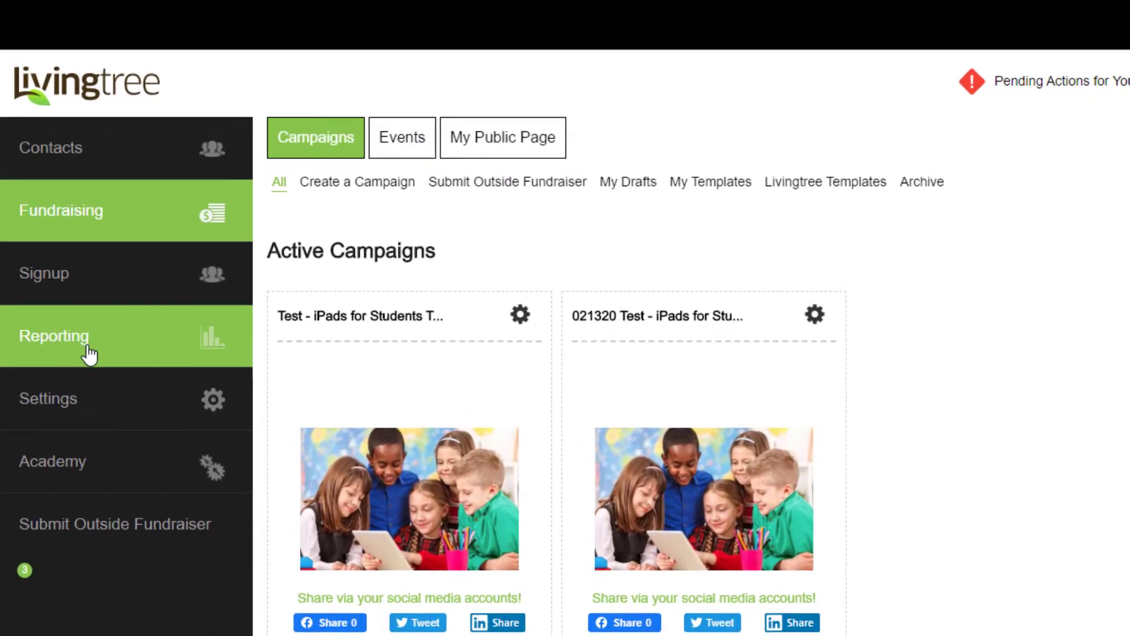
Open the account's fundraising reporting and look over its summary totals and donation table
left_click(78, 356)
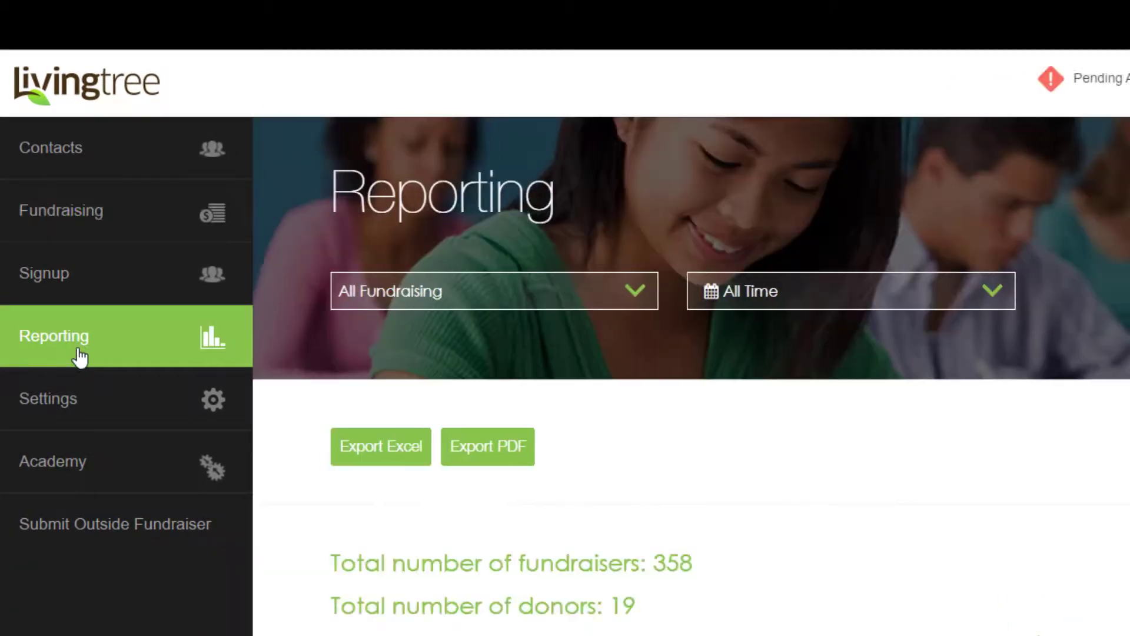
scroll(1032, 585, "down", 2)
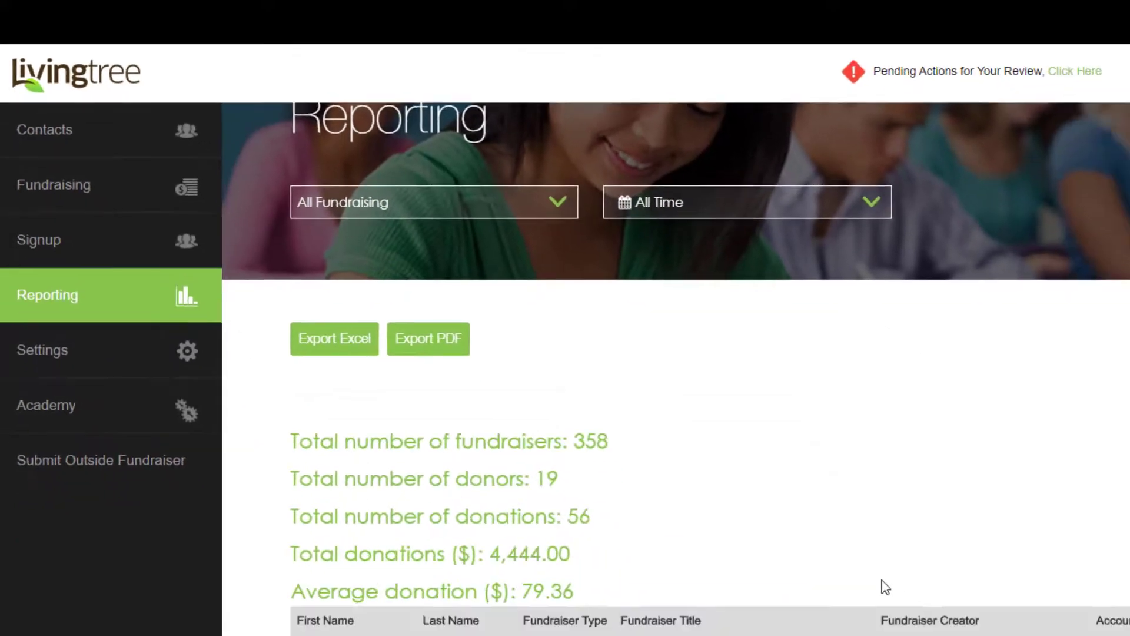
scroll(885, 582, "down", 3)
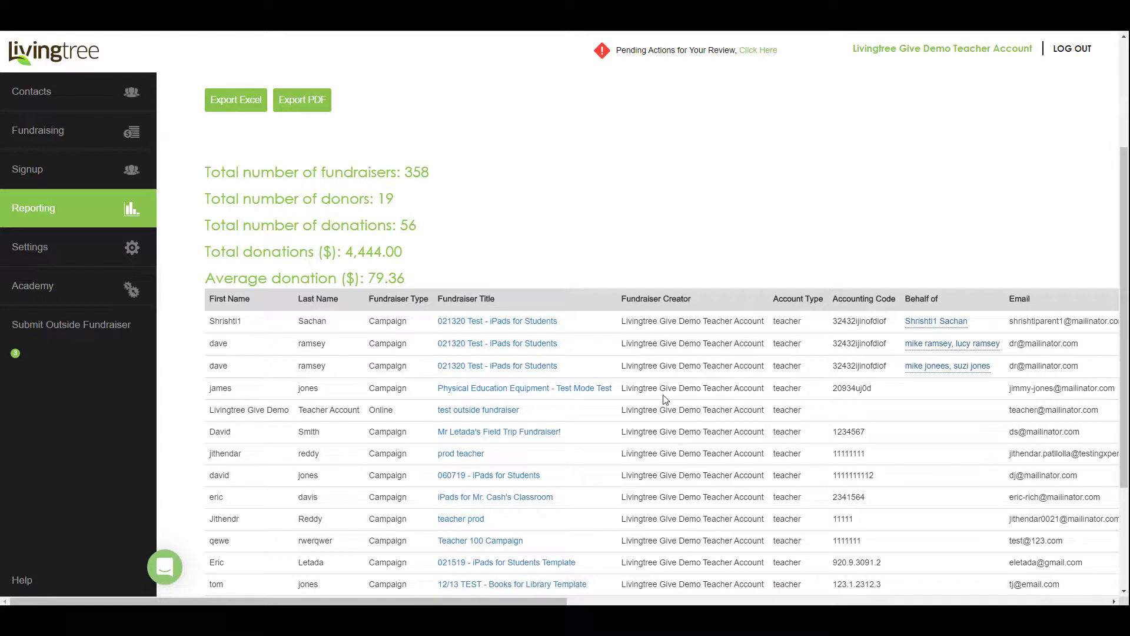
scroll(669, 396, "up", 3)
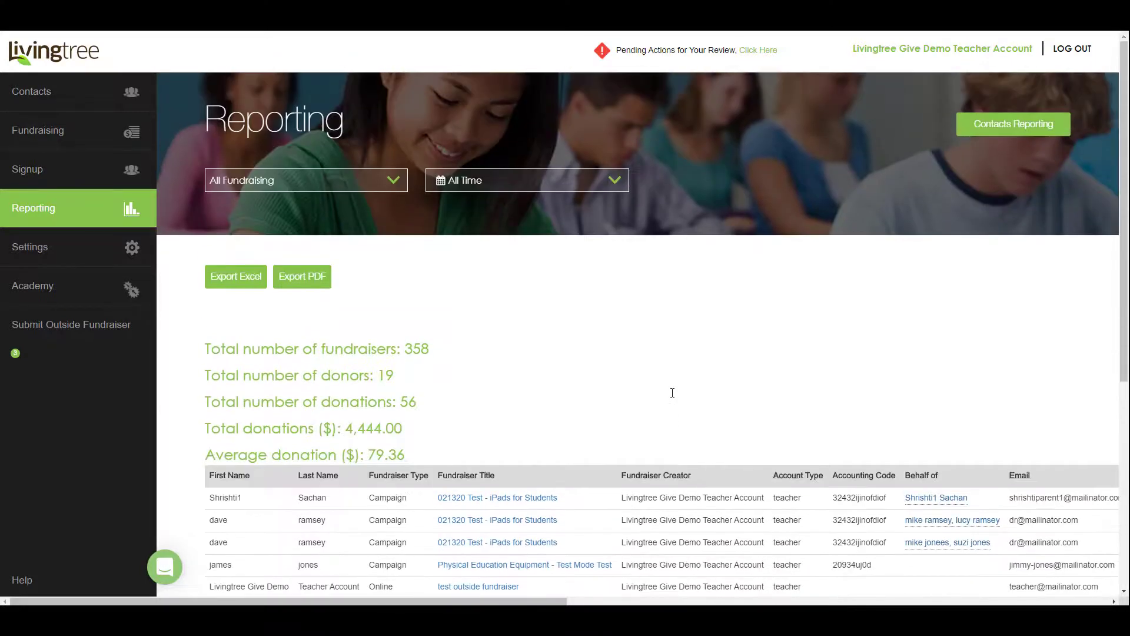
View the fundraising type and date range filter choices of the report without changing them
left_click(389, 185)
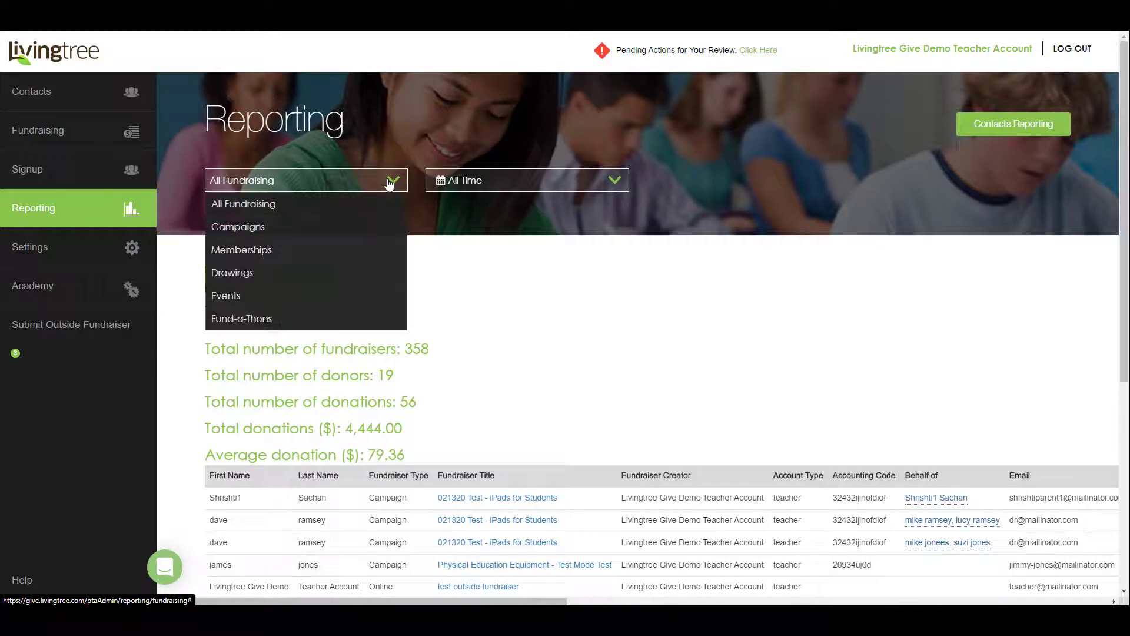
left_click(389, 184)
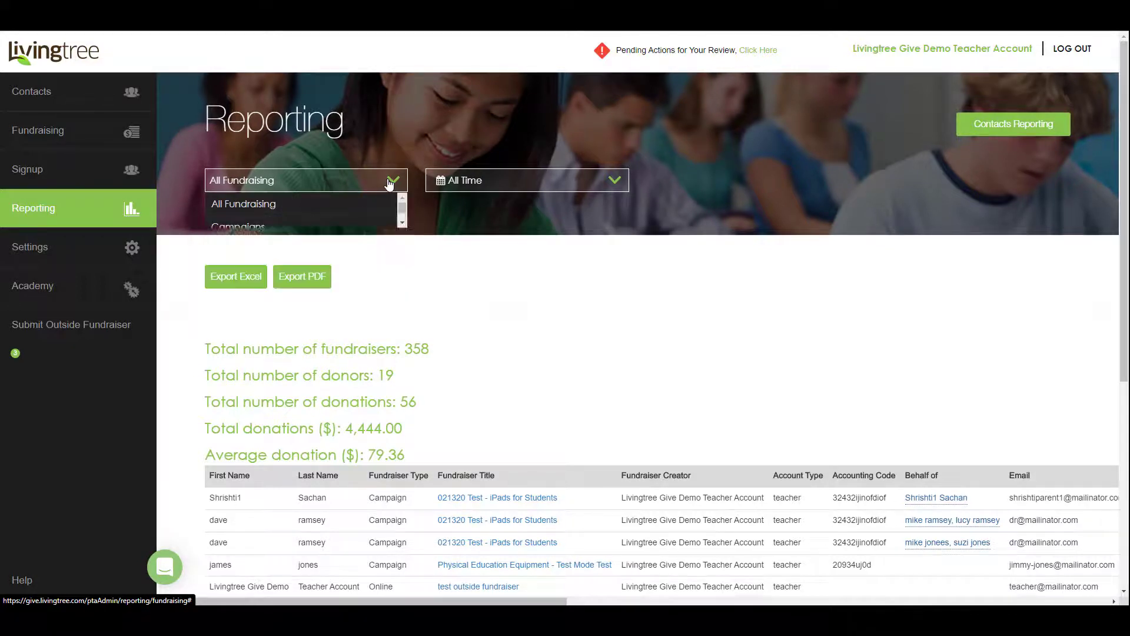
left_click(615, 184)
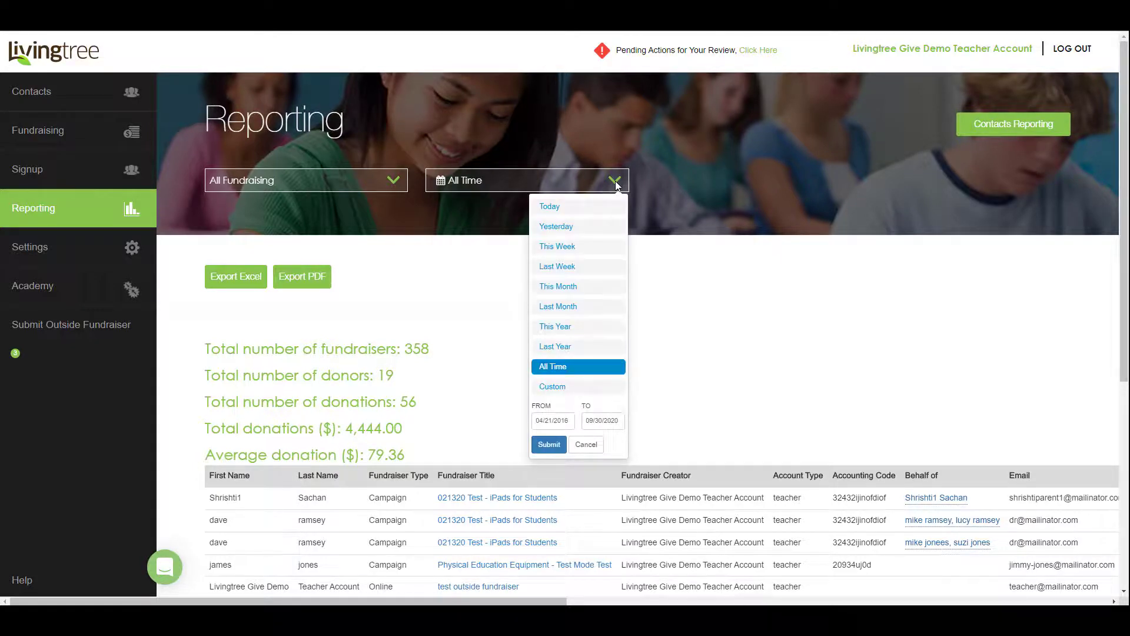
left_click(615, 183)
Examine the donation table's columns from donor names through behalf-of, amounts and payment details, and return to the export options
scroll(650, 400, "down", 3)
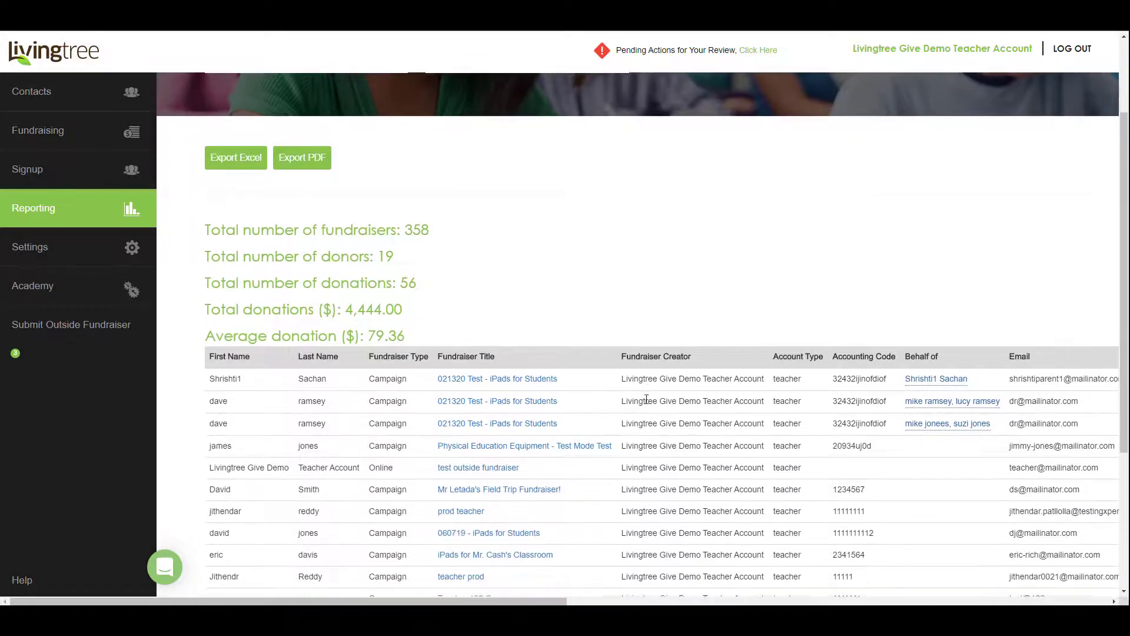
scroll(646, 399, "down", 1)
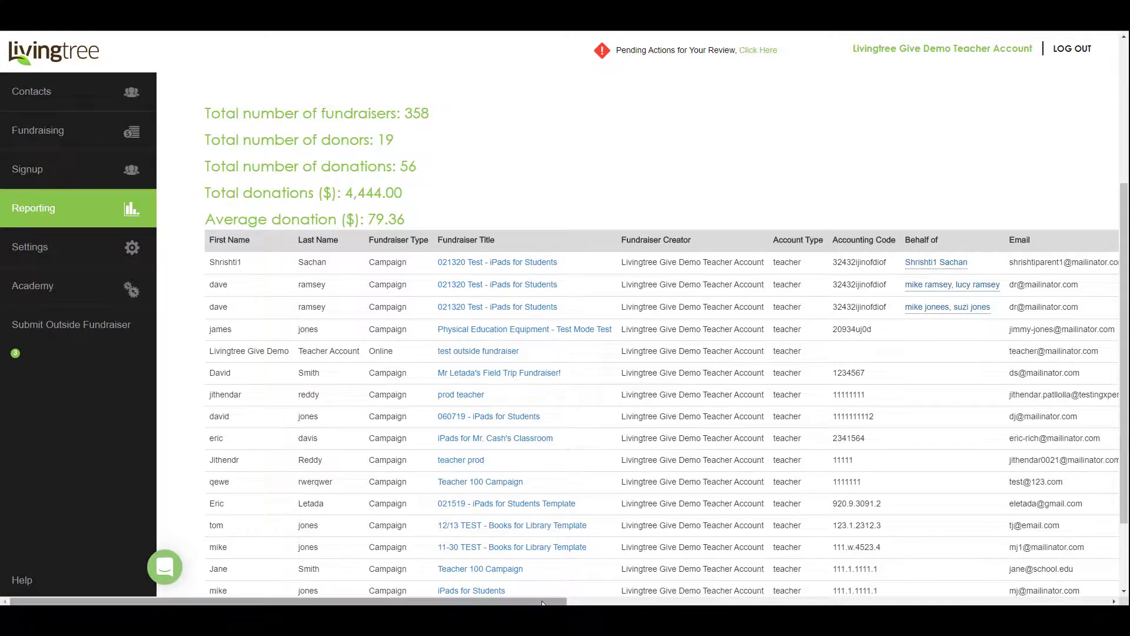
left_click_drag(535, 600, 705, 601)
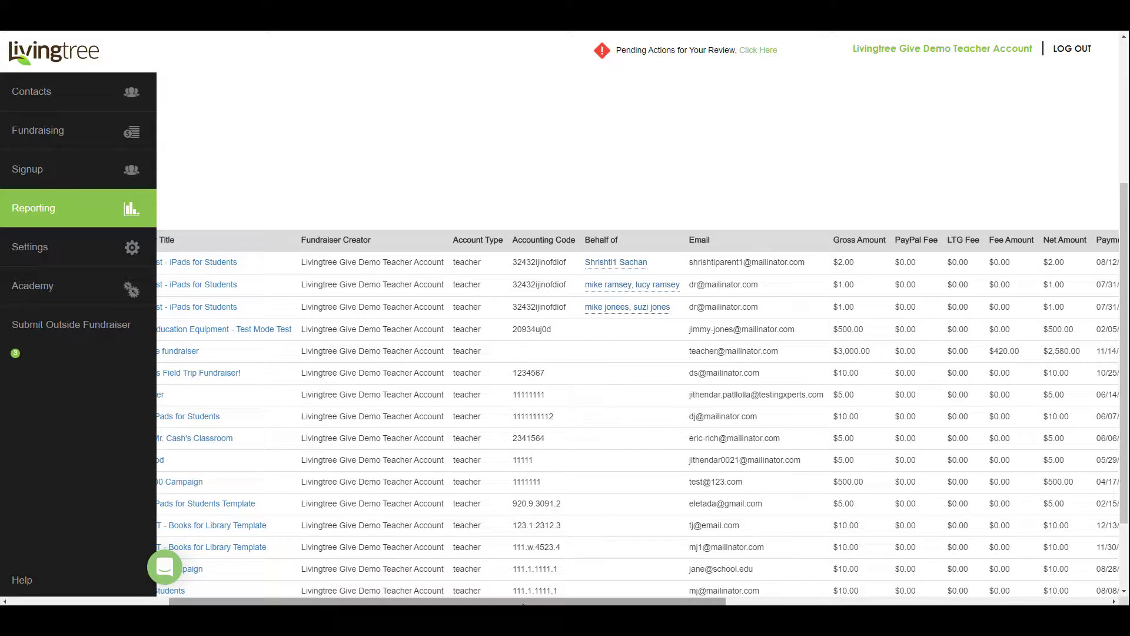
left_click_drag(527, 601, 582, 600)
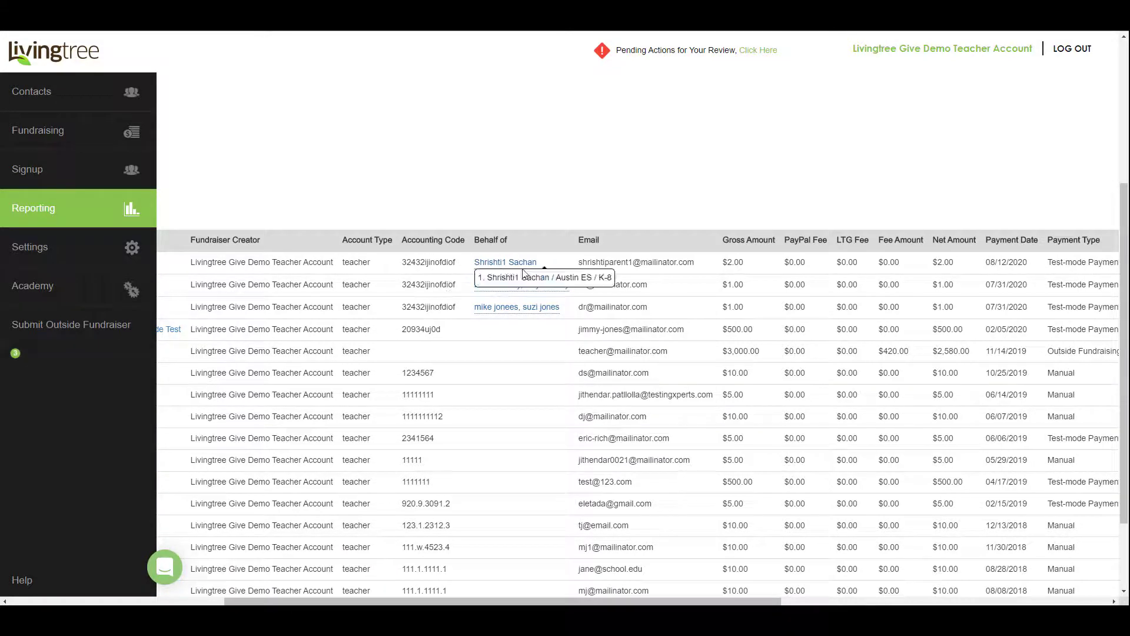
left_click_drag(527, 601, 555, 600)
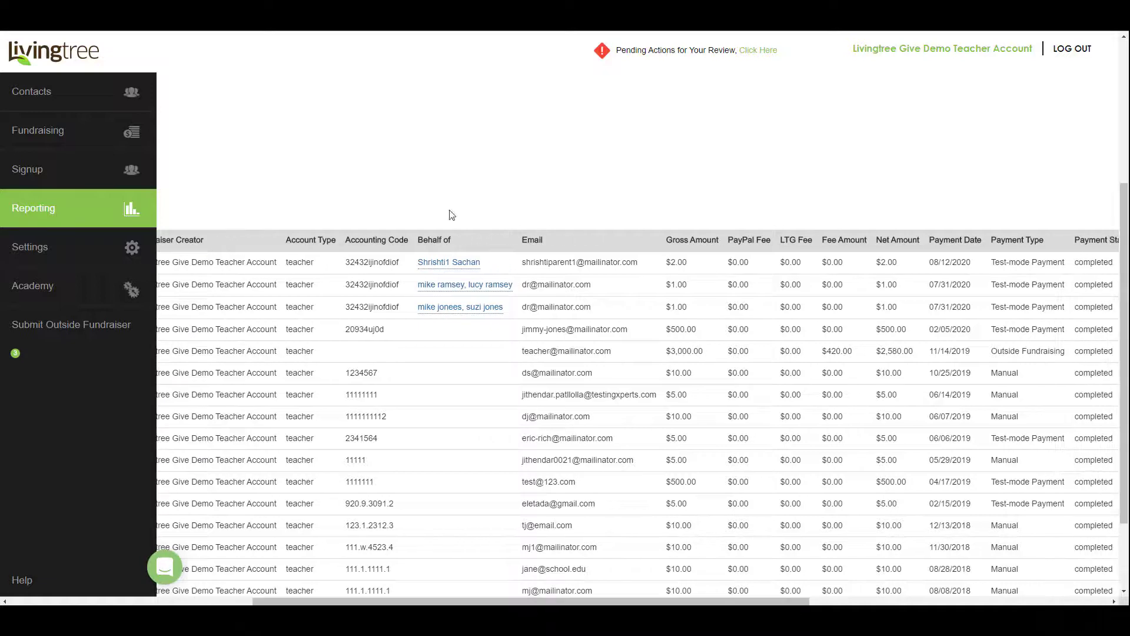
mouse_move(459, 268)
left_click_drag(634, 601, 797, 601)
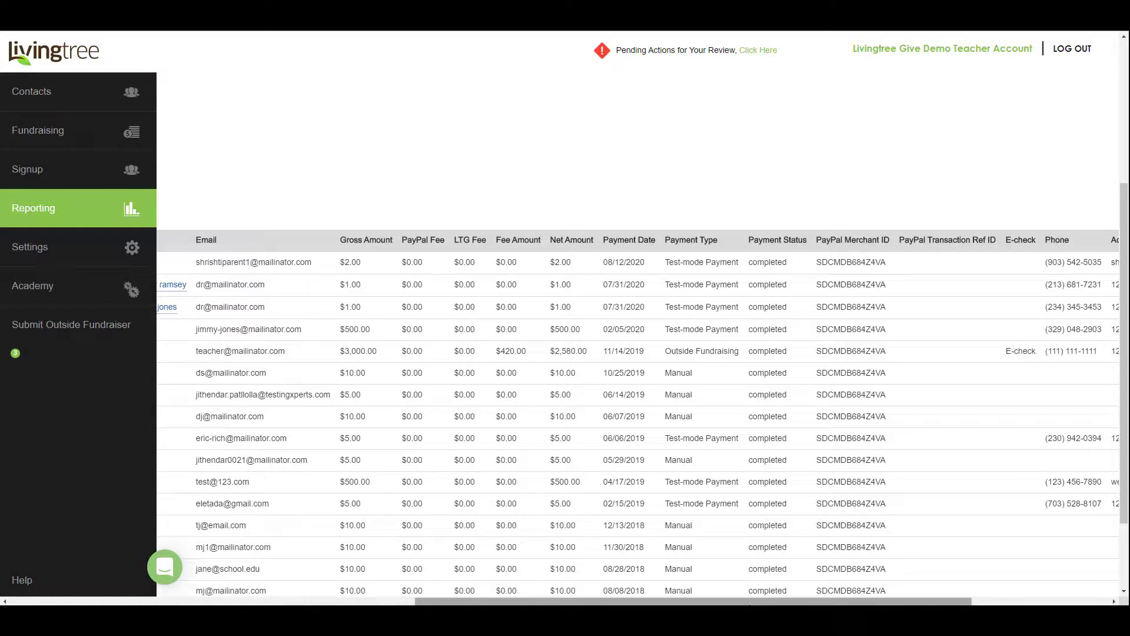
left_click_drag(753, 601, 347, 601)
scroll(446, 480, "up", 4)
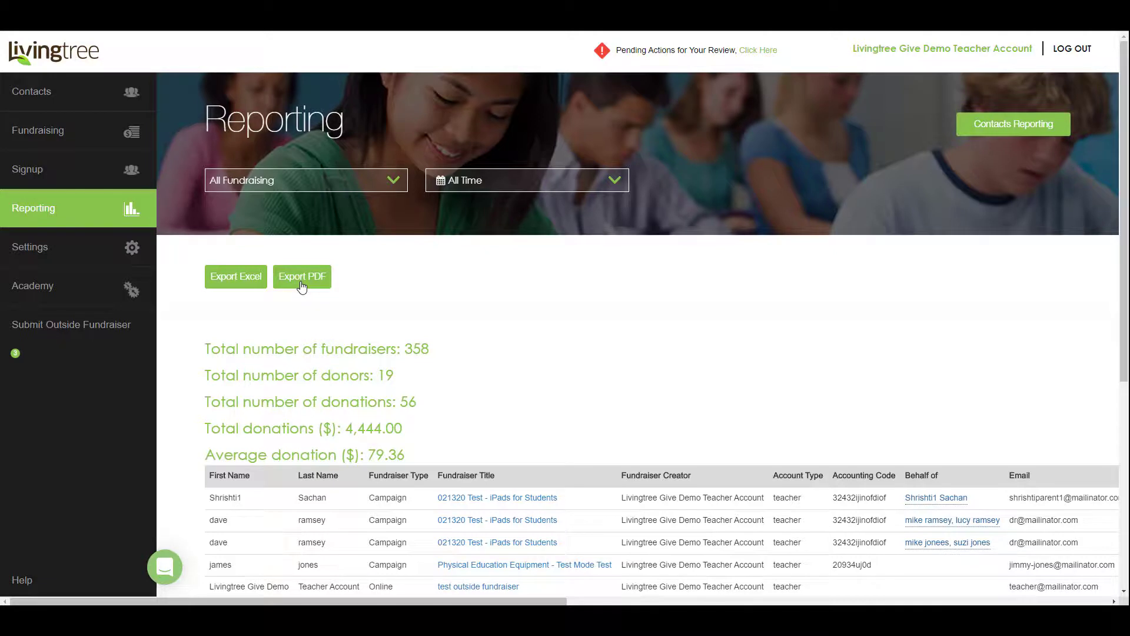
Switch to the contacts reporting and look through the contact list
left_click(1013, 131)
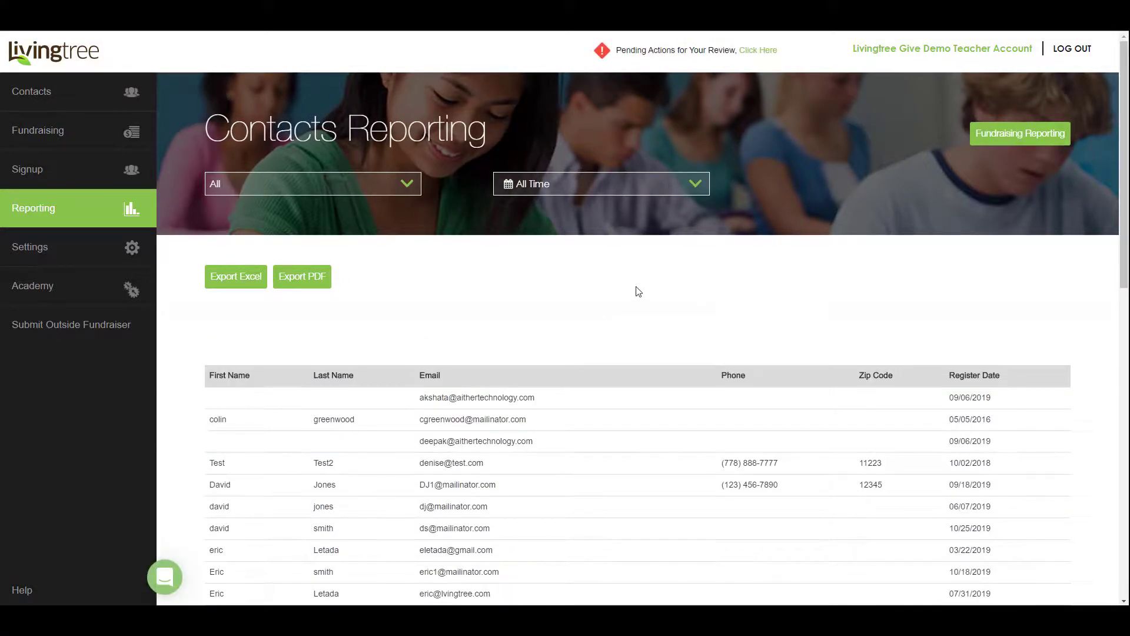
scroll(637, 294, "down", 3)
scroll(639, 292, "up", 3)
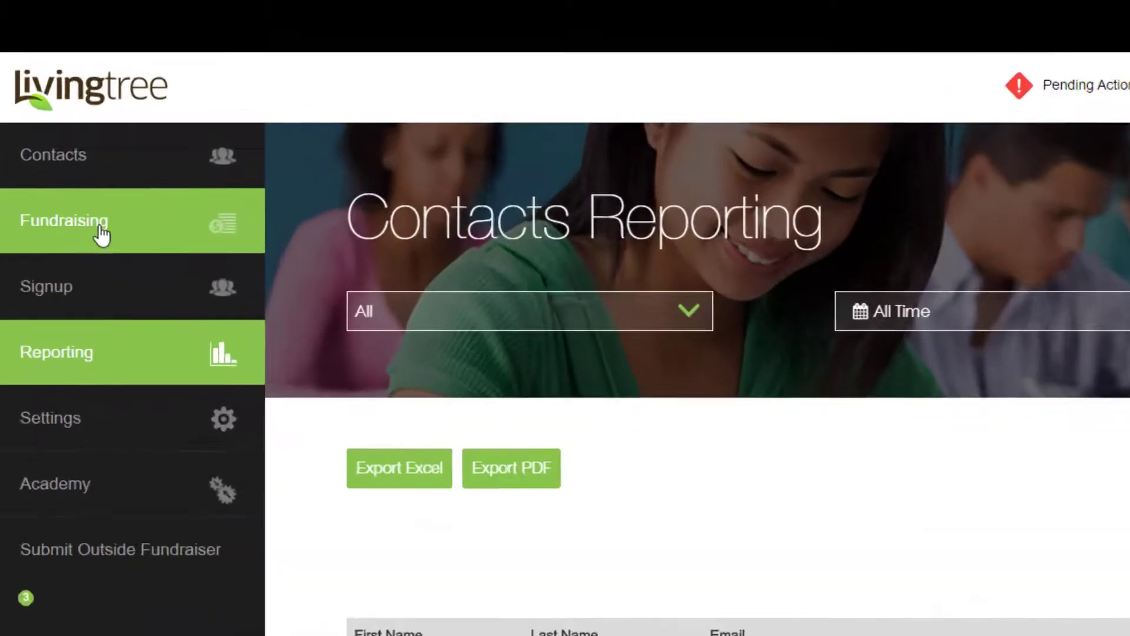
Open the reporting for the "021320 Test - iPads for Students" campaign from the active campaigns
left_click(101, 234)
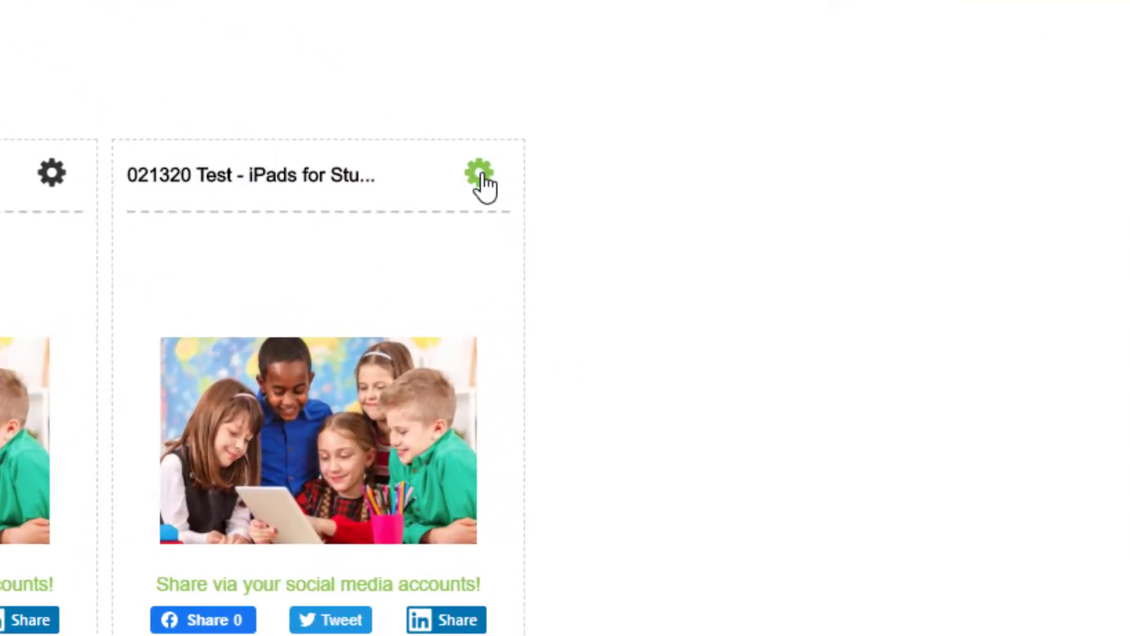
left_click(480, 175)
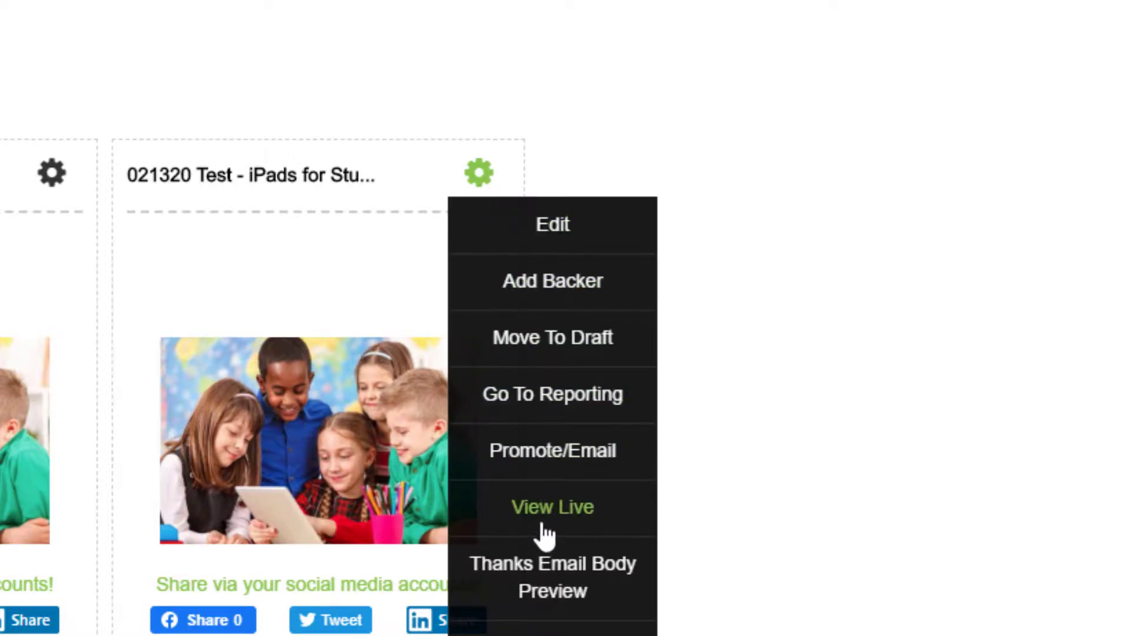
left_click(557, 409)
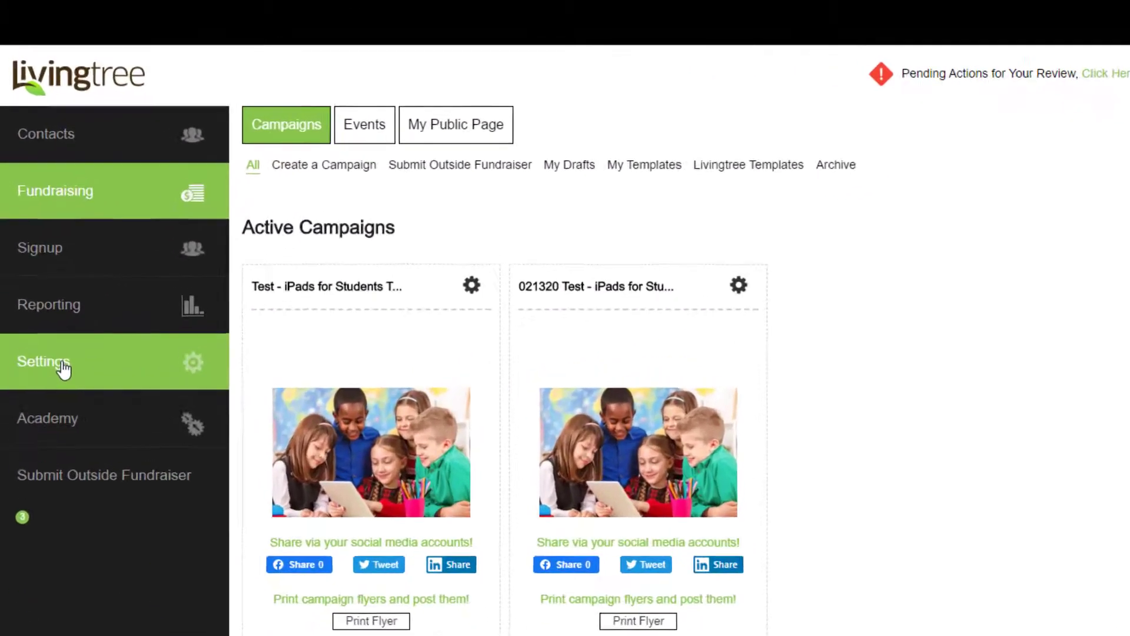
Open the account settings and highlight the public page URL name
left_click(69, 401)
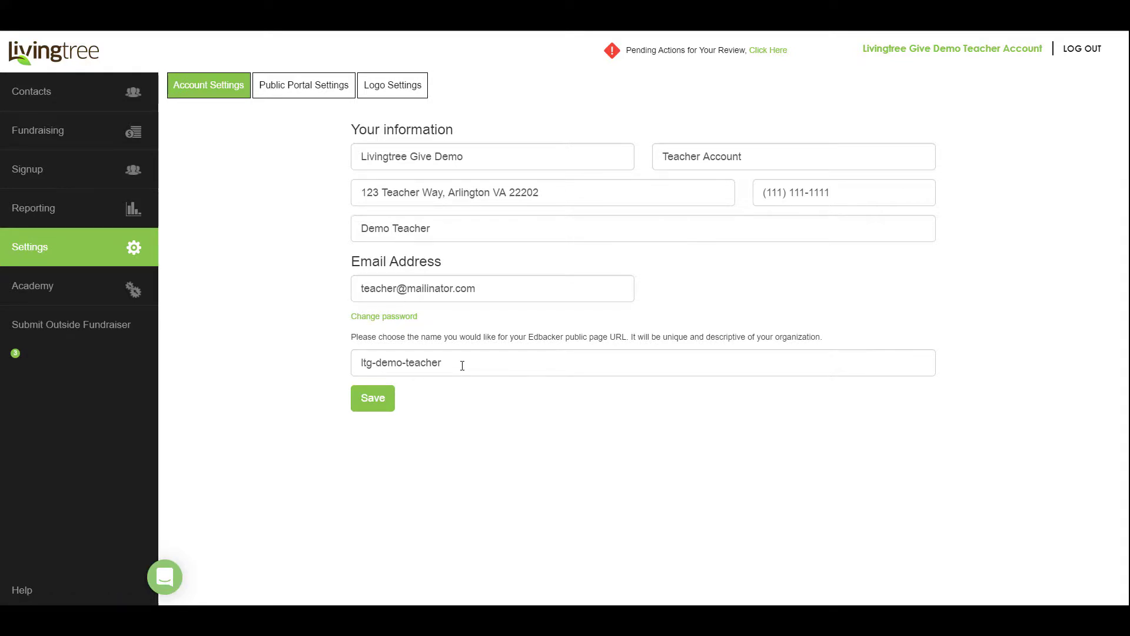
left_click_drag(453, 364, 339, 369)
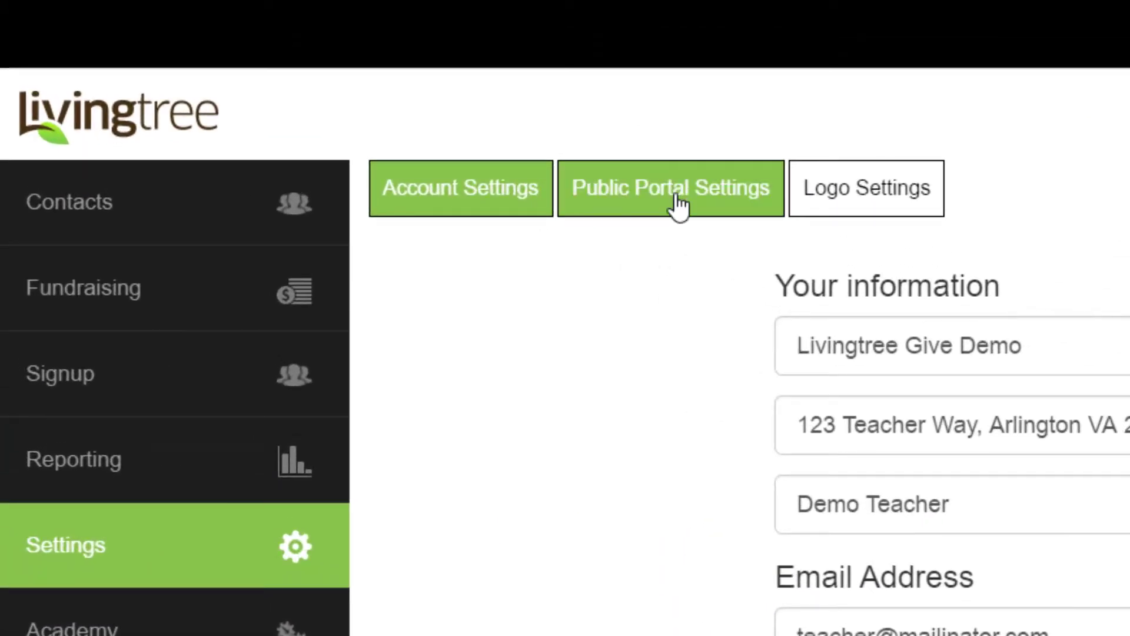
Open the public portal settings and review the title, description, logo image and Donate Now button code
left_click(677, 200)
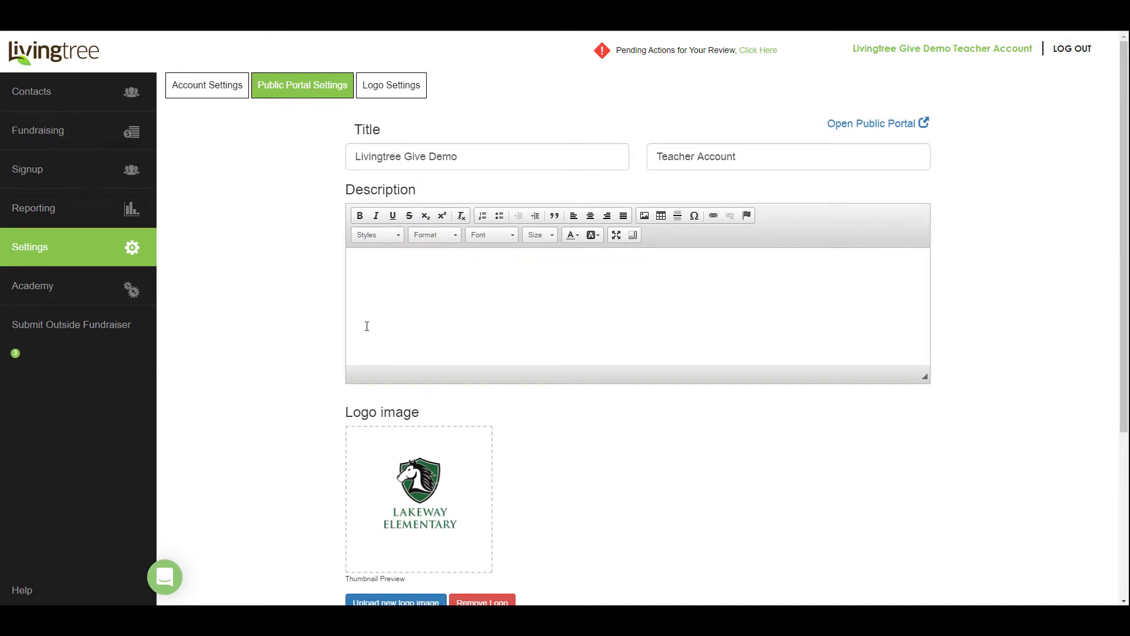
scroll(274, 356, "down", 3)
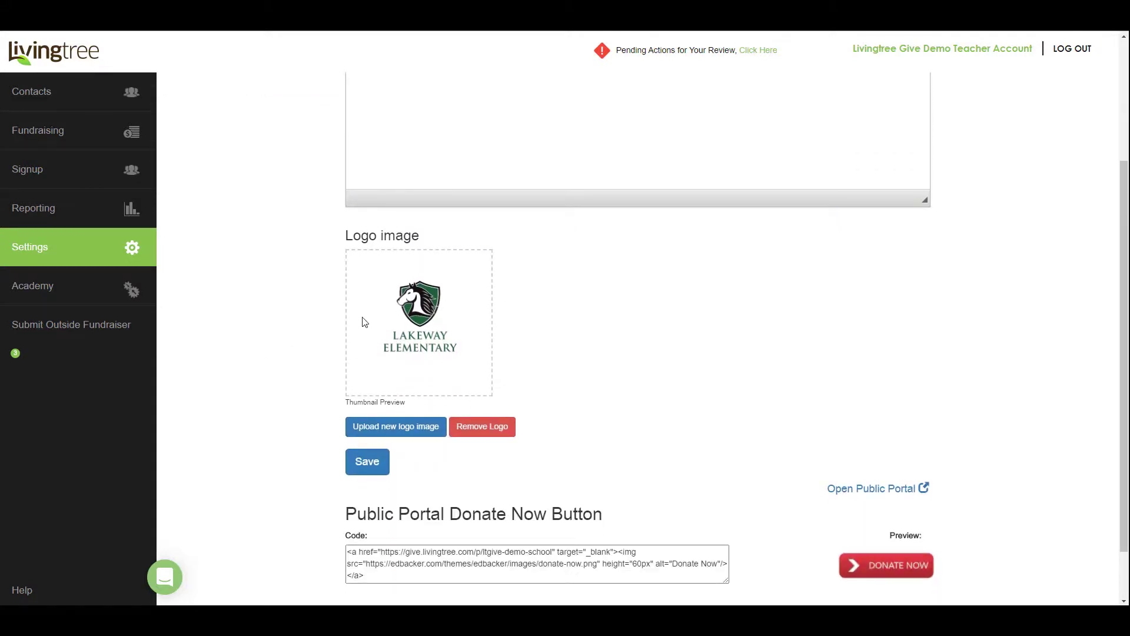
scroll(293, 362, "down", 1)
left_click(366, 507)
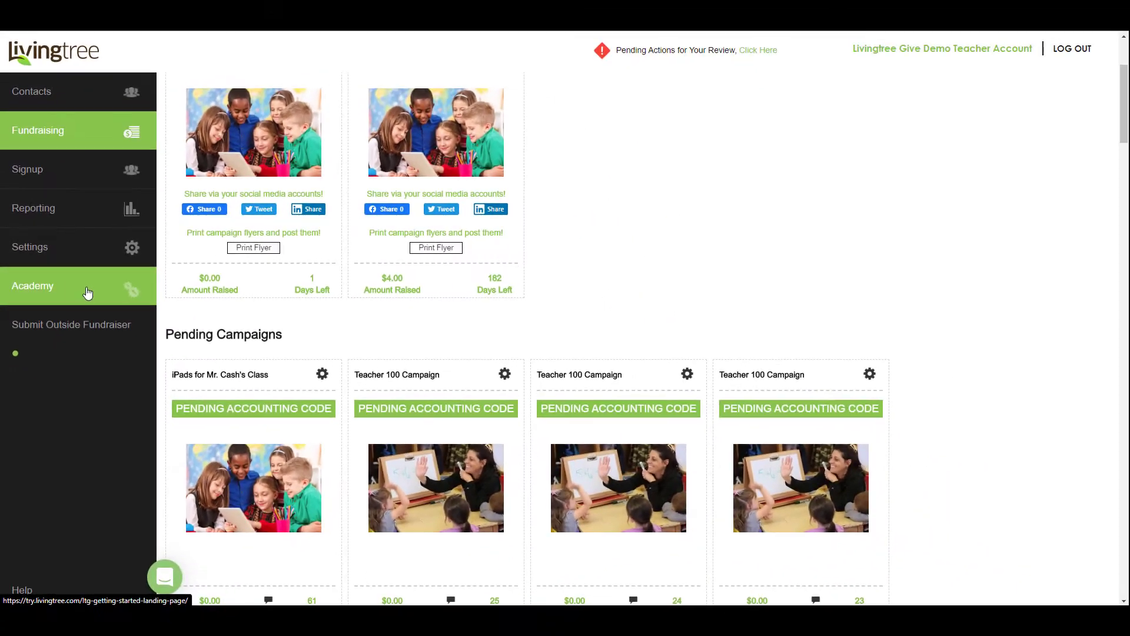
Open the Academy's guide for district campaign creators and read through its Campaign Promotion section
left_click(87, 292)
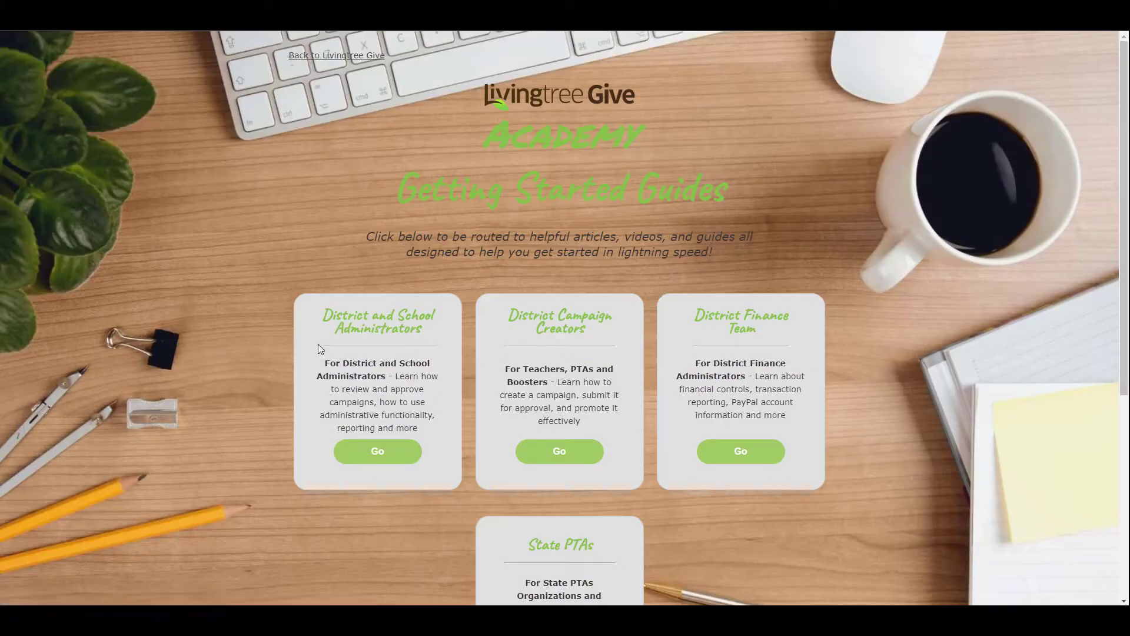
scroll(306, 341, "down", 2)
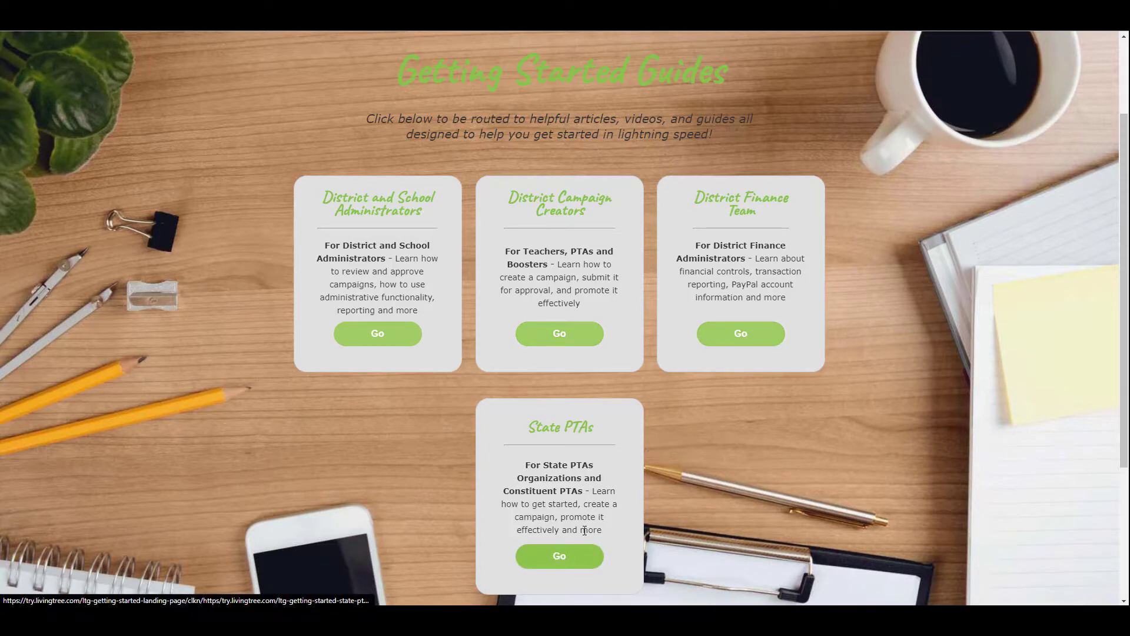
left_click(556, 340)
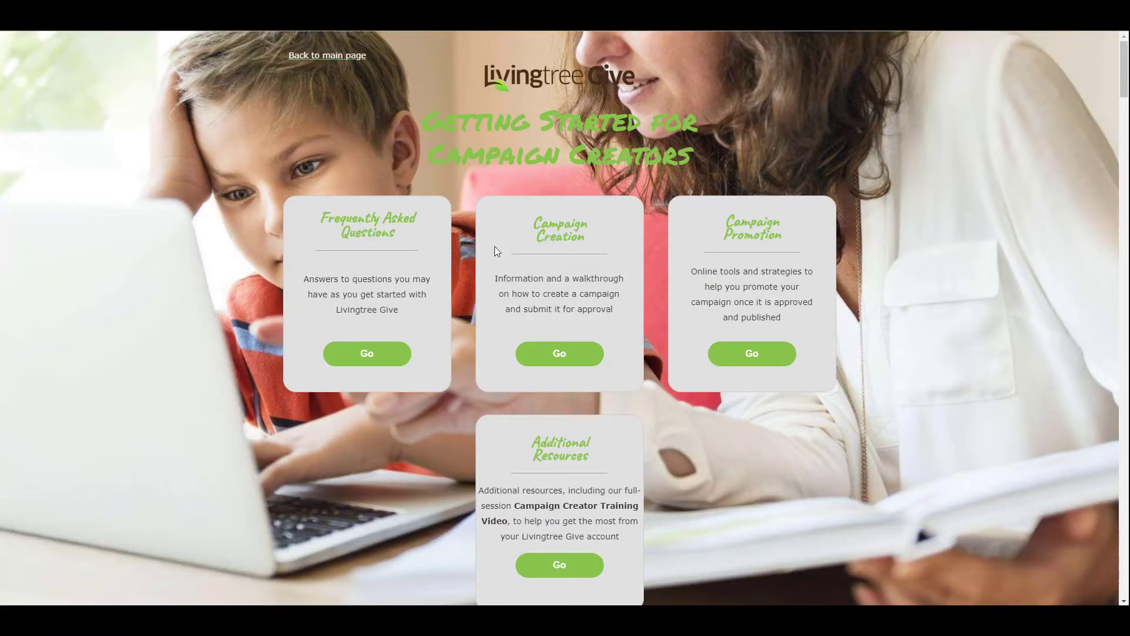
left_click(752, 355)
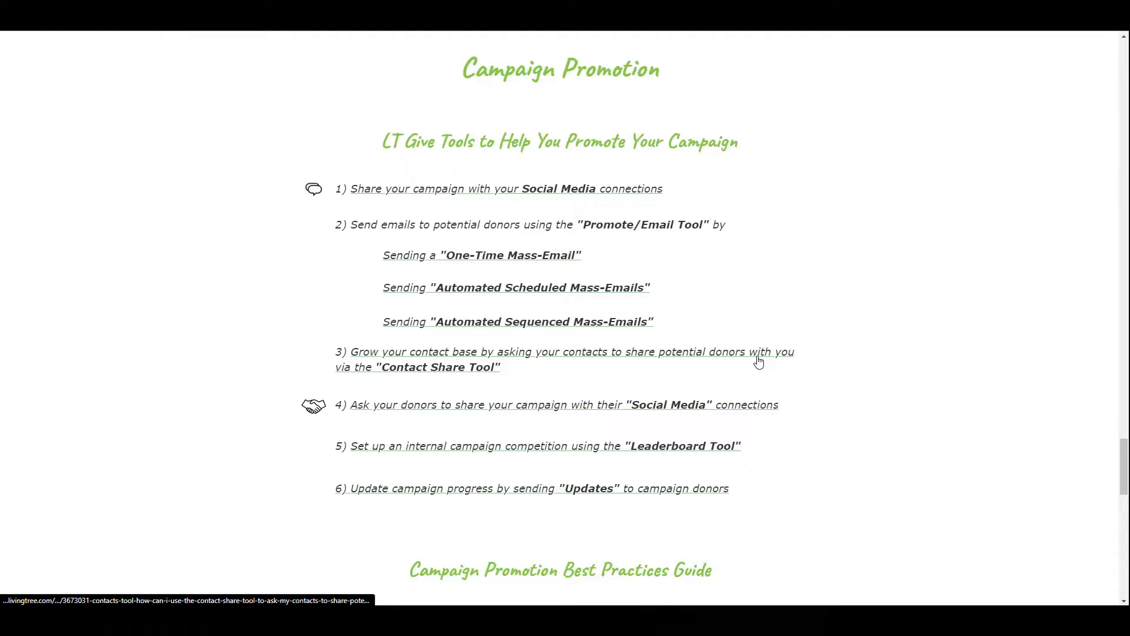
scroll(745, 334, "down", 5)
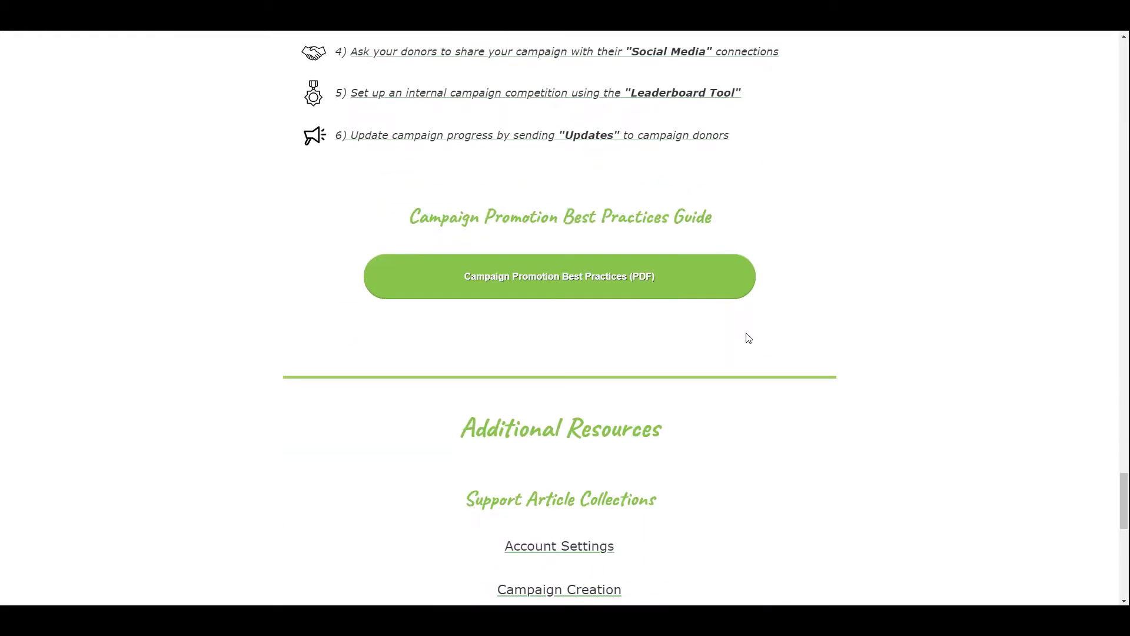
Return to the Livingtree Give campaigns page, view the support chat's new message form and close the chat
key("ctrl+shift+Tab")
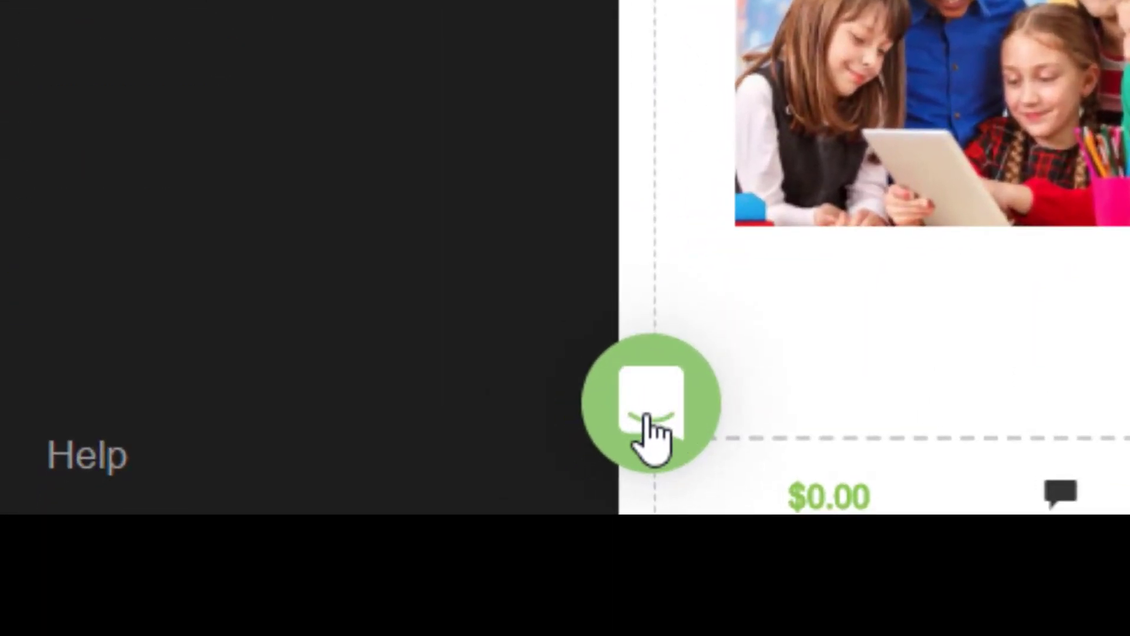
left_click(568, 442)
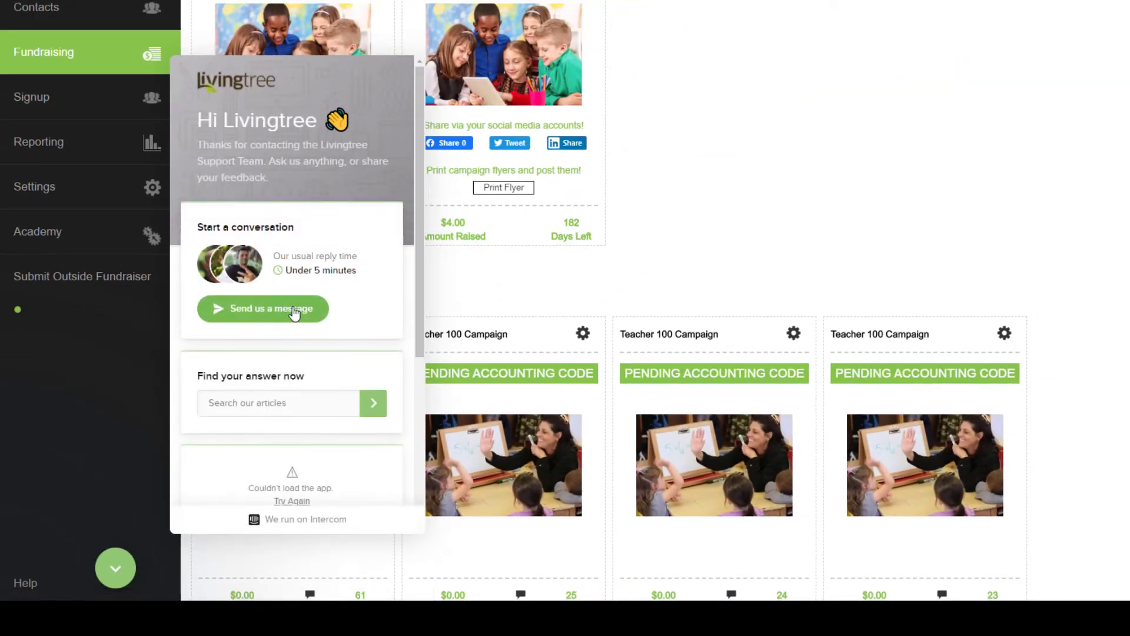
left_click(299, 315)
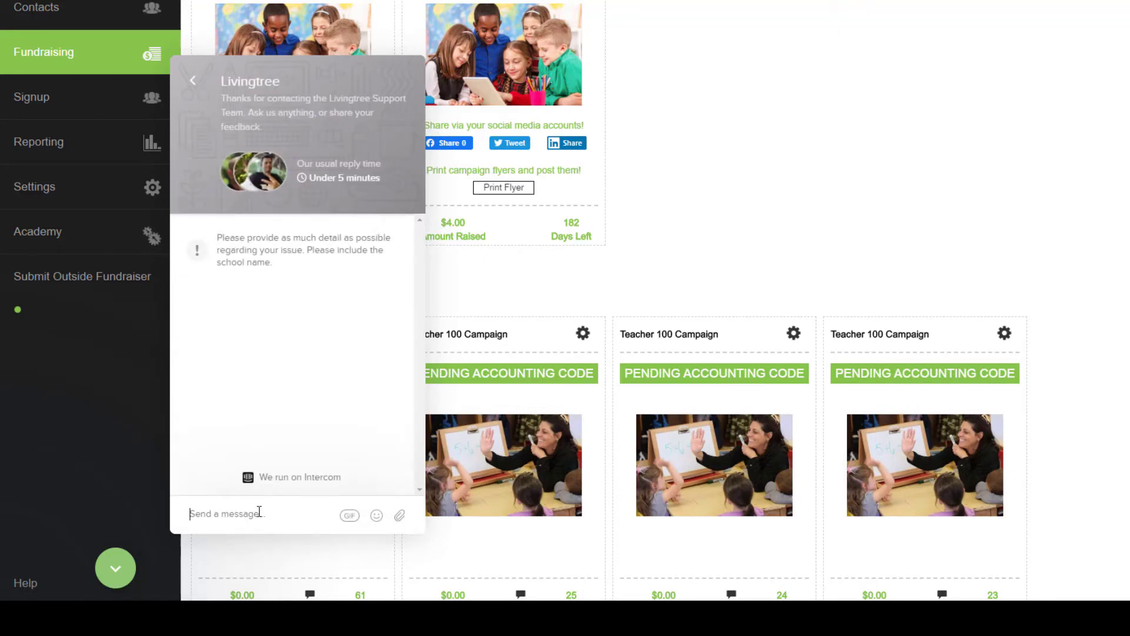
left_click(116, 568)
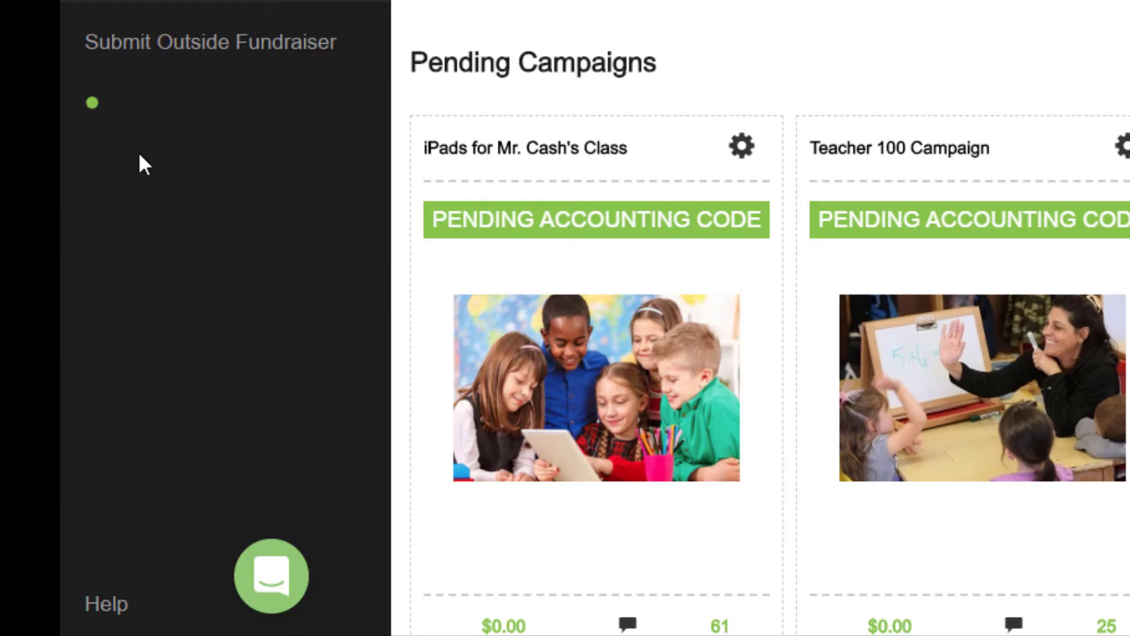
View the latest changes list of new Livingtree Give features
left_click(92, 105)
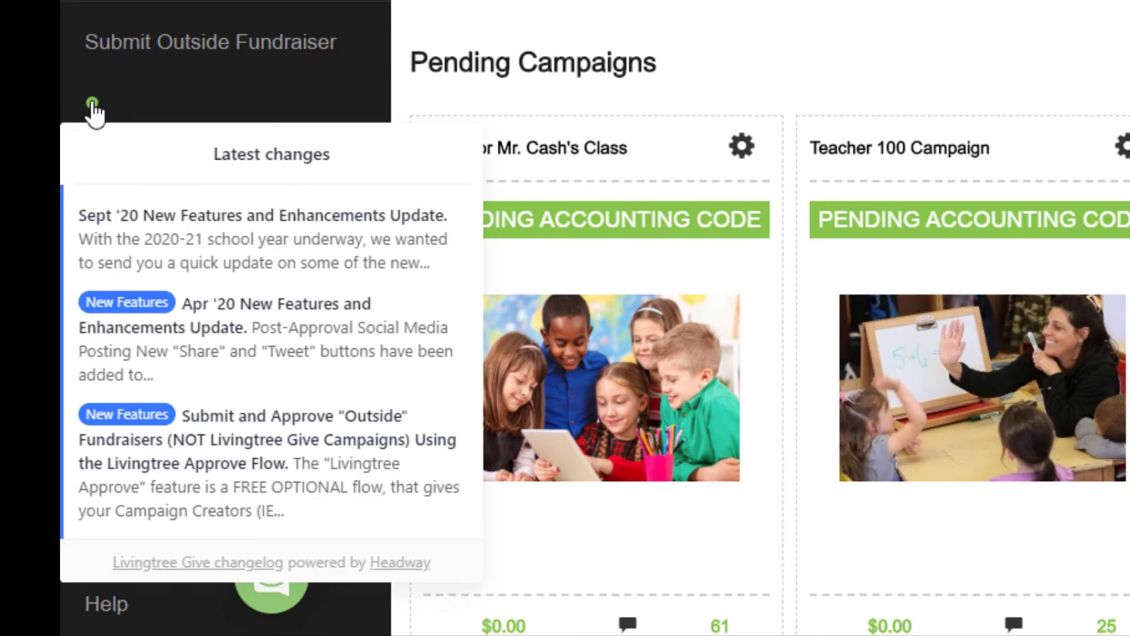